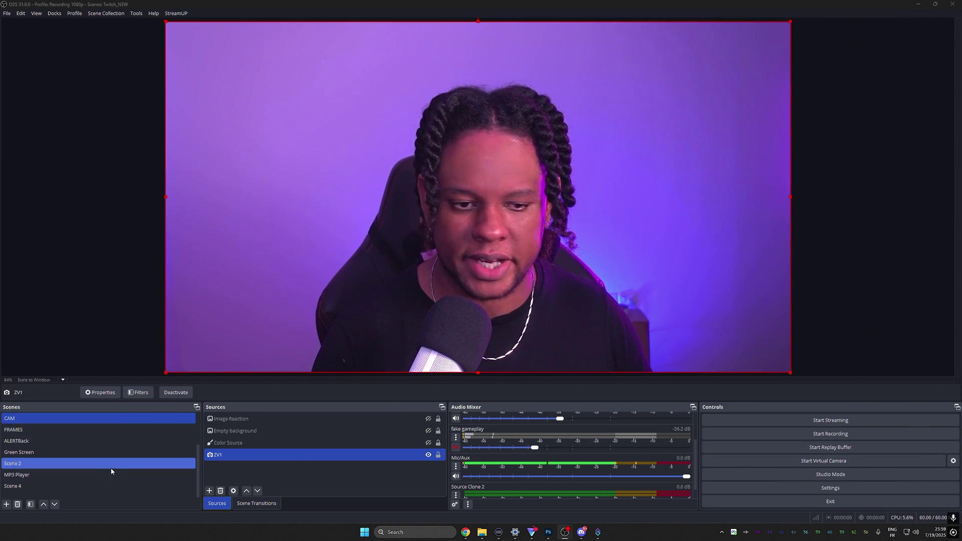
# Add scene LASER with a Source Clone source named CAM Clone pointed at the camera.
pyautogui.click(6, 505)
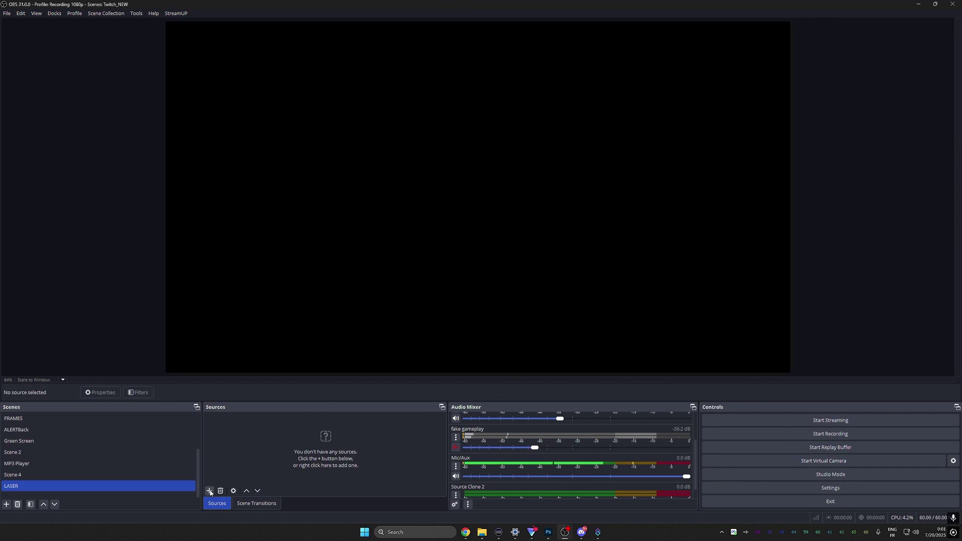
pyautogui.click(211, 492)
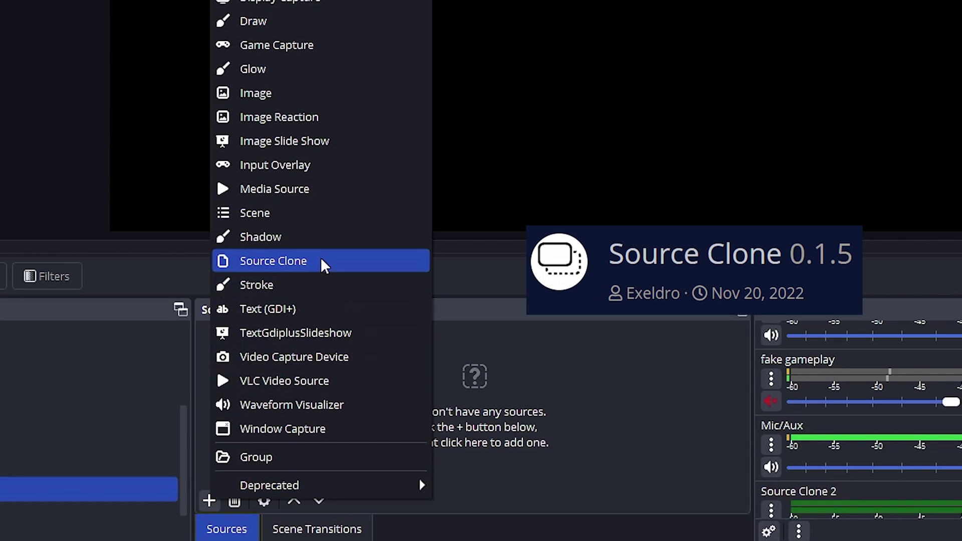
pyautogui.click(258, 385)
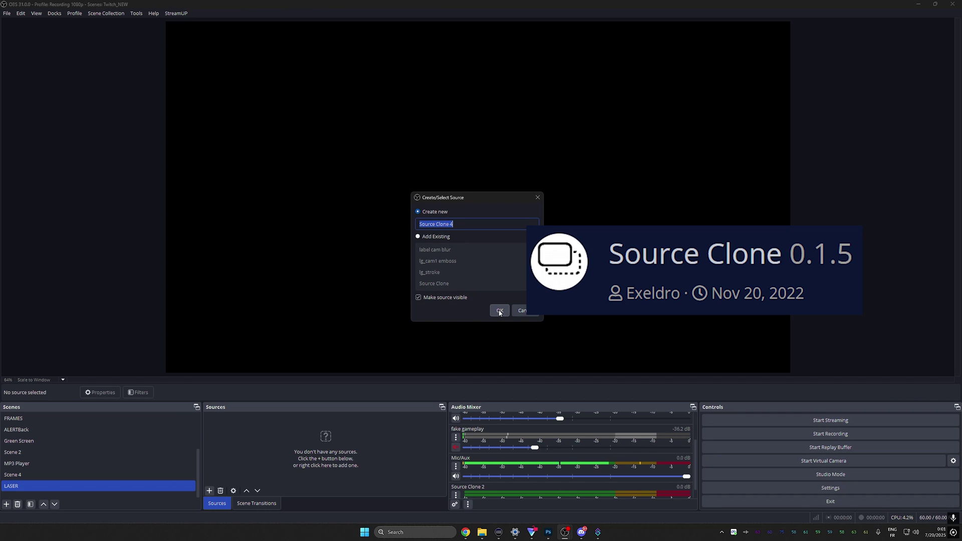
pyautogui.write('CAM Clone')
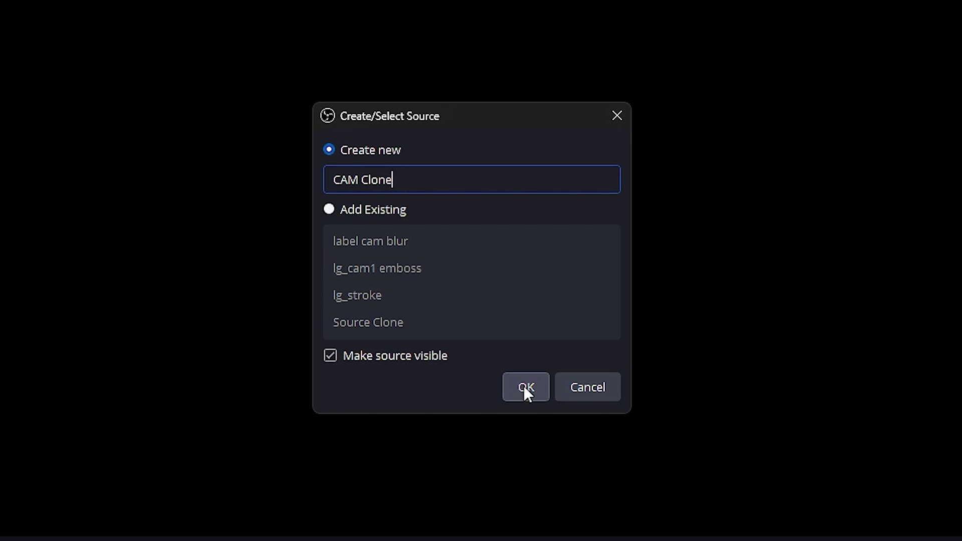
pyautogui.click(526, 388)
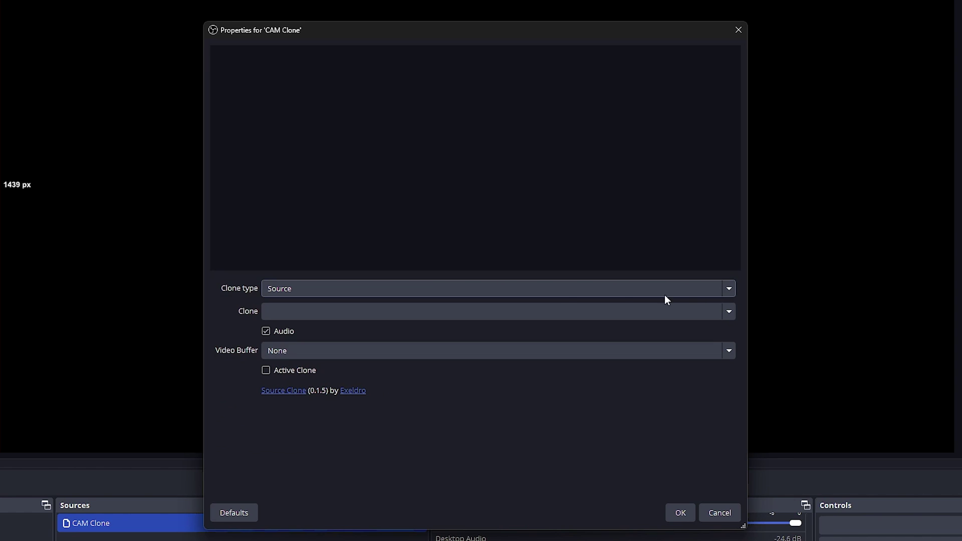
pyautogui.click(446, 317)
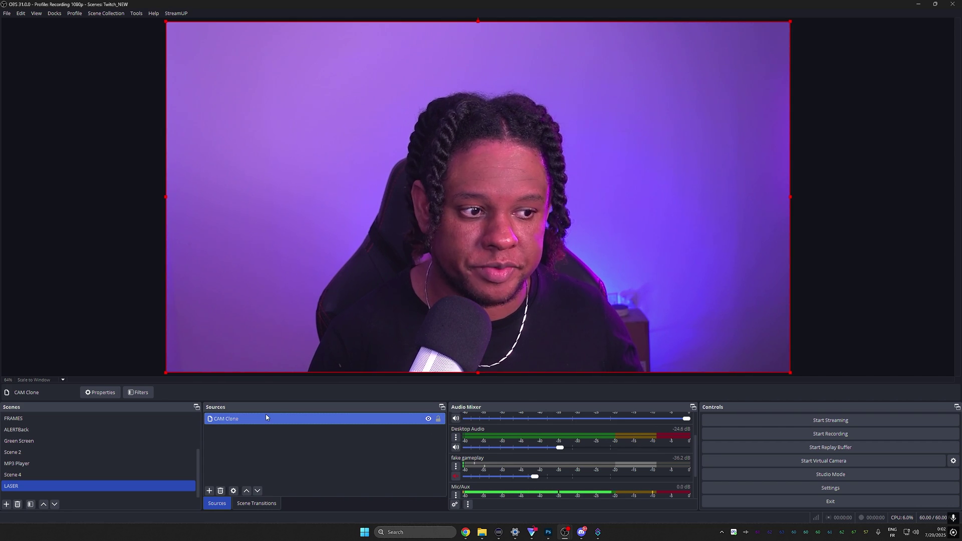
# Add a Shadertastic Filter with the default name to CAM Clone's effect filters.
pyautogui.click(138, 392)
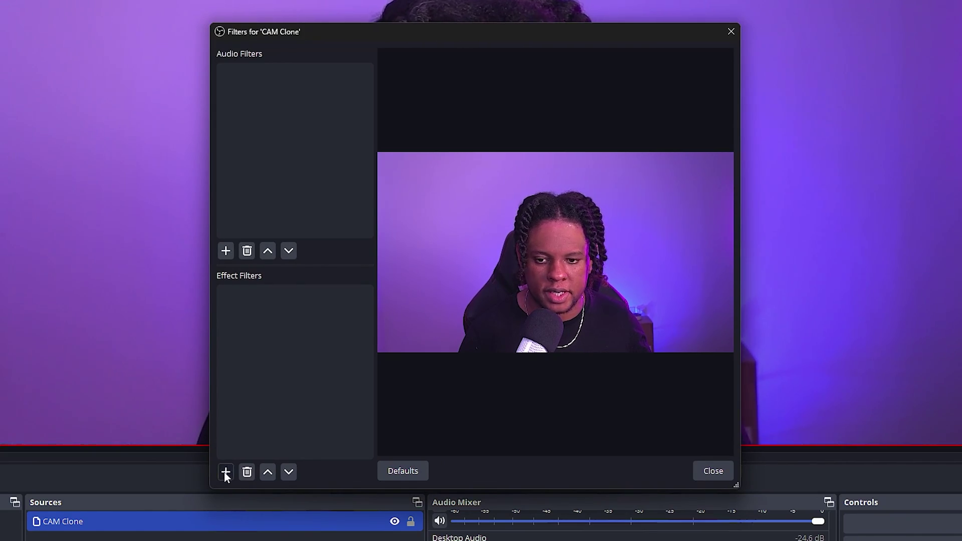
pyautogui.click(225, 472)
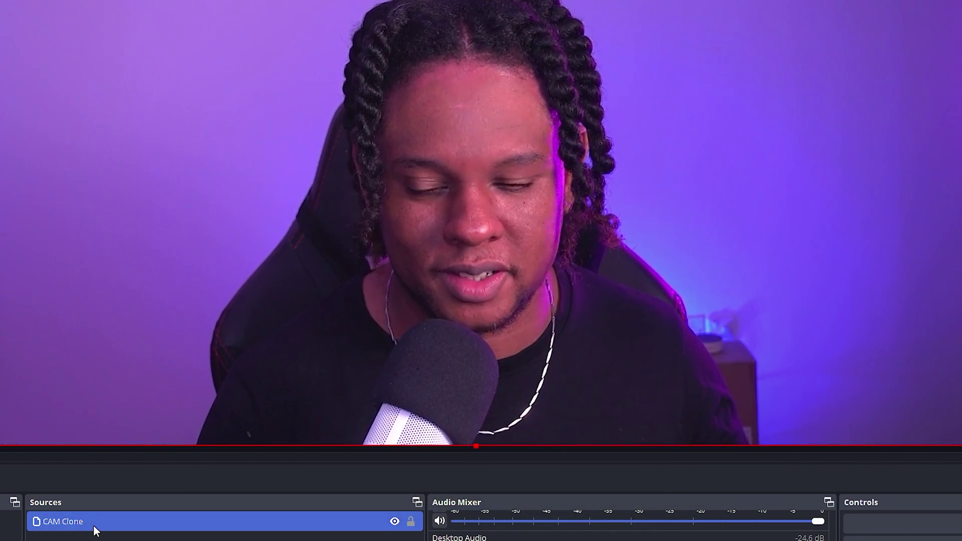
pyautogui.rightClick(95, 531)
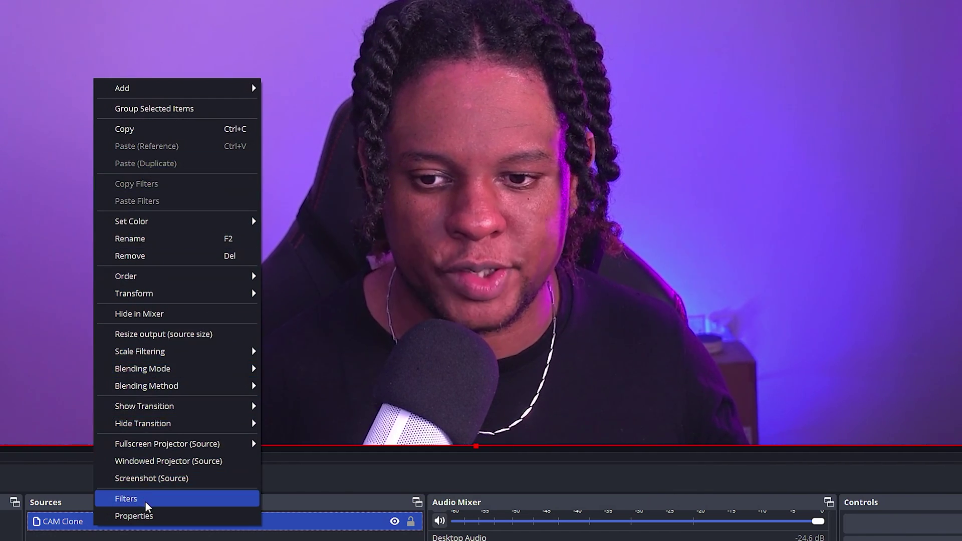
pyautogui.click(146, 500)
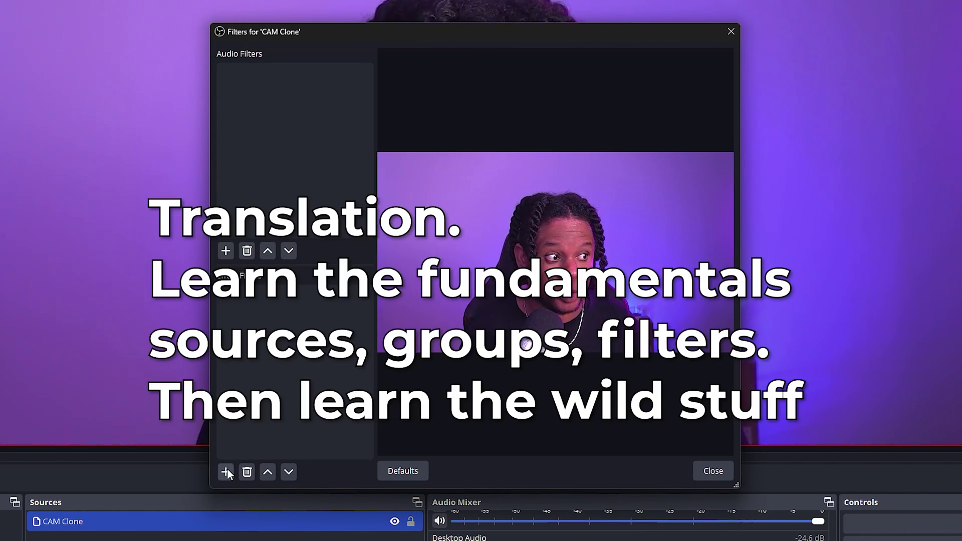
pyautogui.click(228, 470)
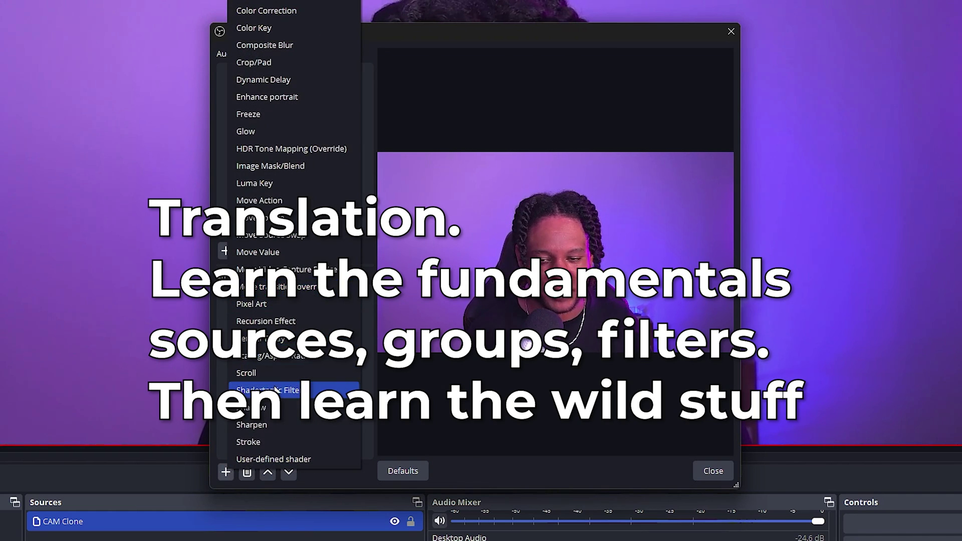
pyautogui.click(275, 392)
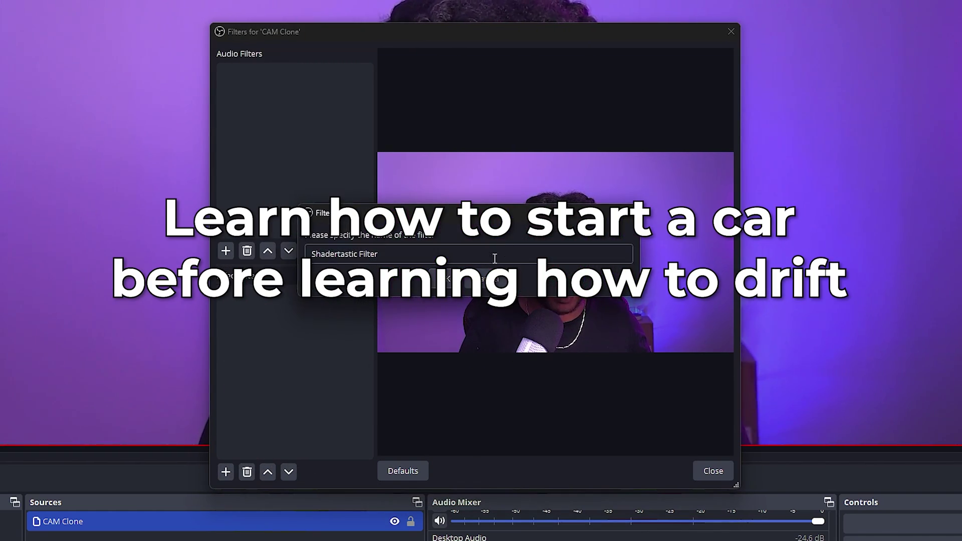
pyautogui.click(448, 282)
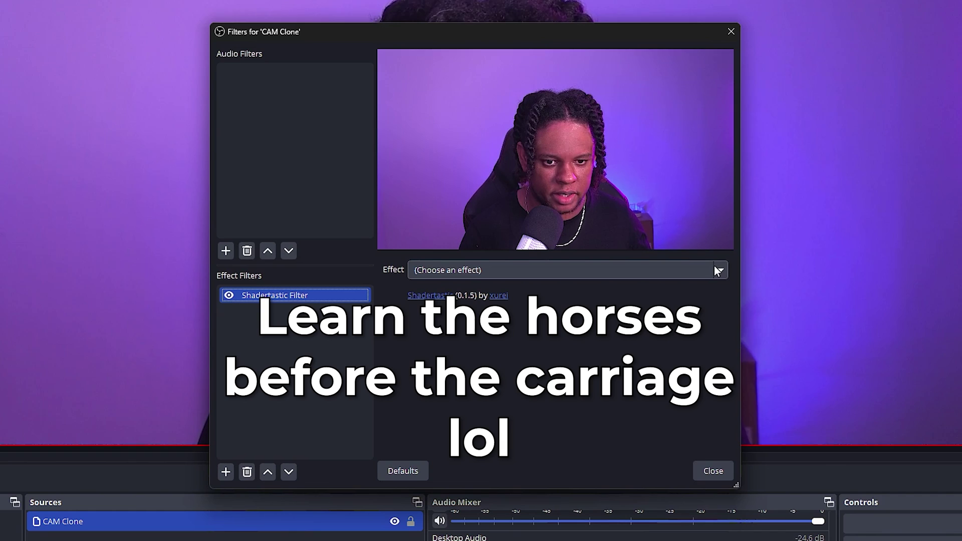
# Browse the Shadertastic effect list and filter types without choosing one yet.
pyautogui.click(722, 269)
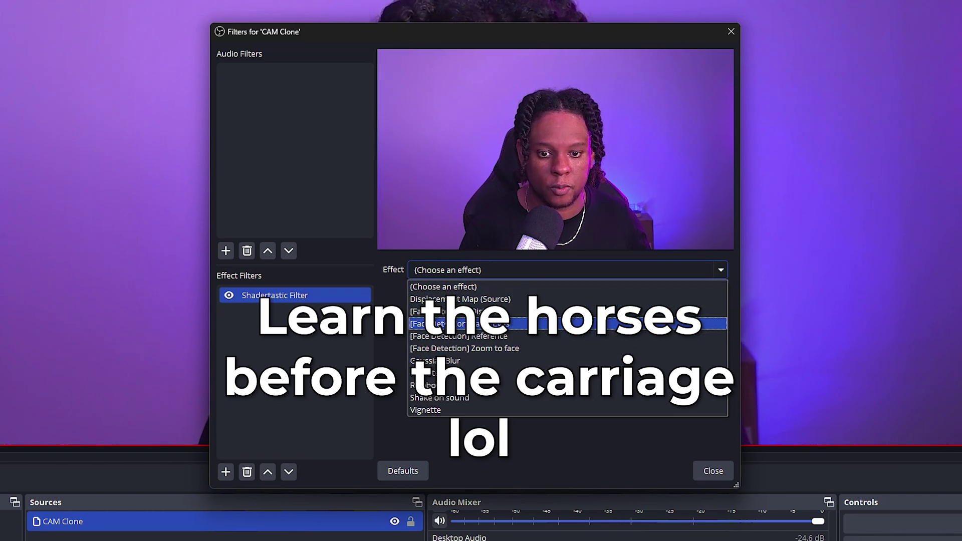
pyautogui.click(279, 343)
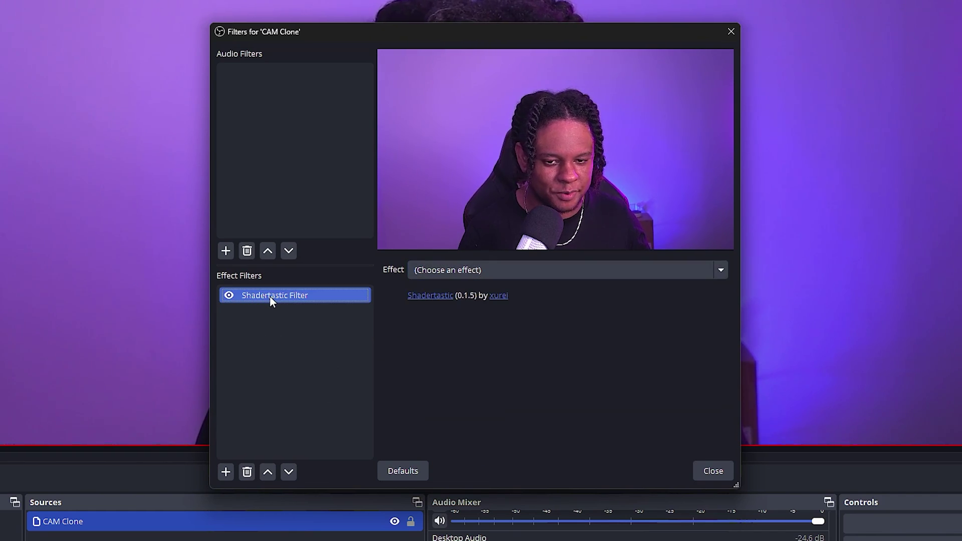
pyautogui.click(228, 473)
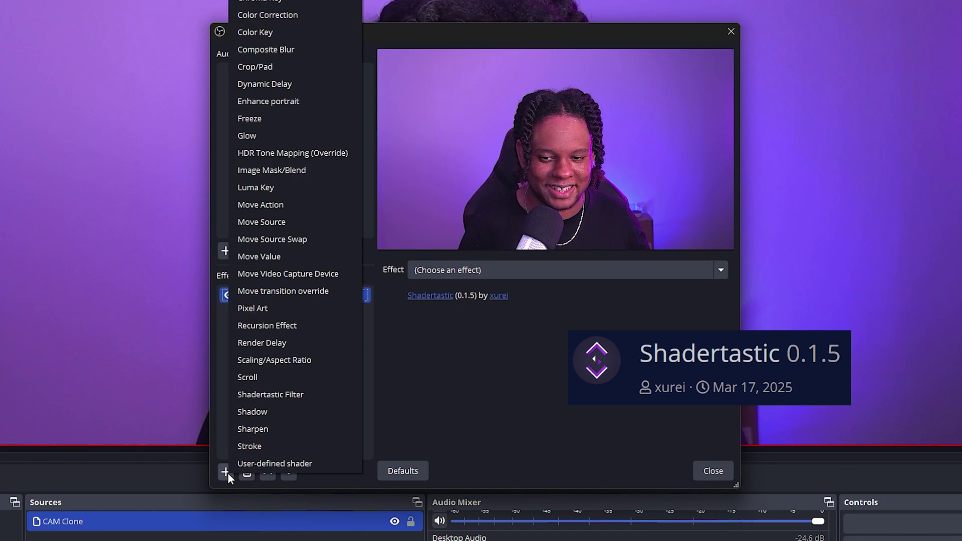
pyautogui.click(390, 419)
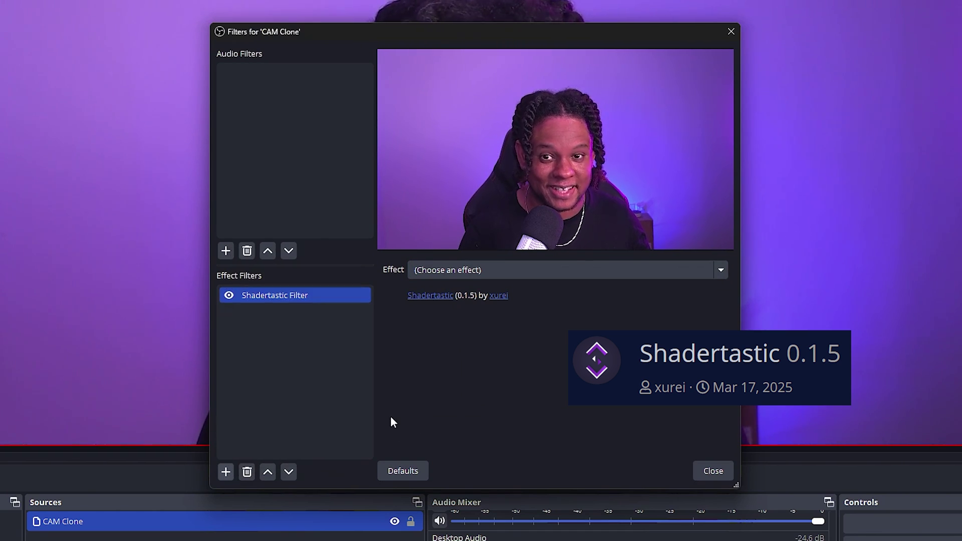
pyautogui.click(634, 270)
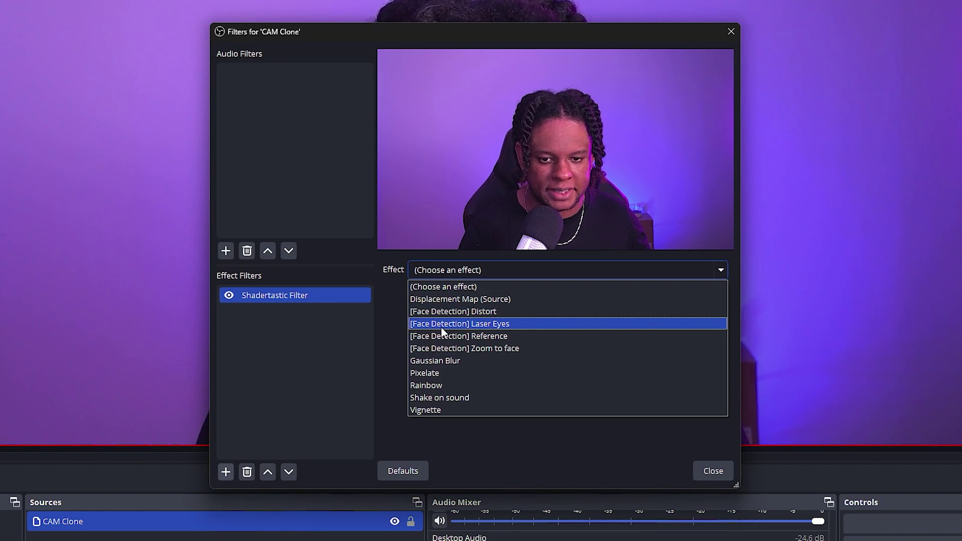
# Choose [Face Detection] Laser Eyes driven by Mic/Aux, disabled when sound doesn't trigger.
pyautogui.click(442, 328)
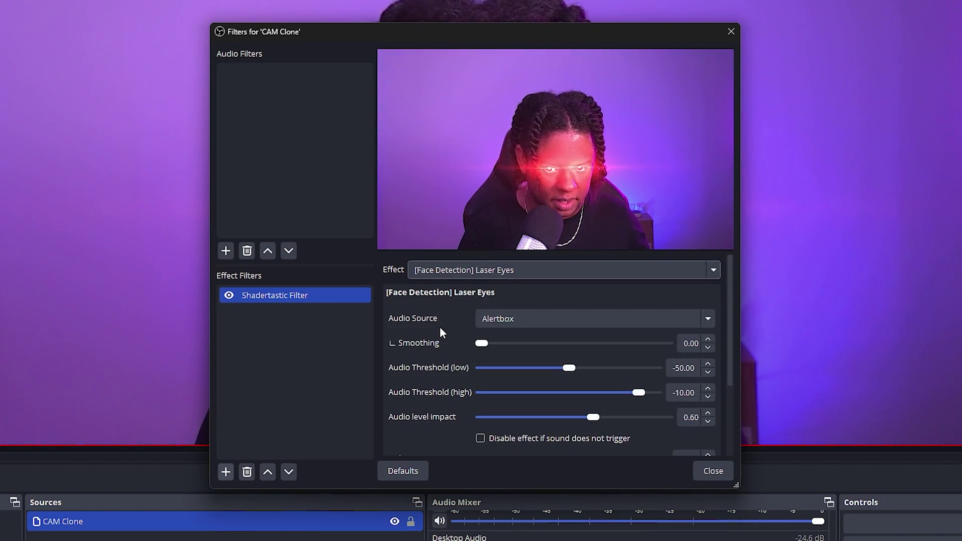
pyautogui.scroll(-1, 439, 331)
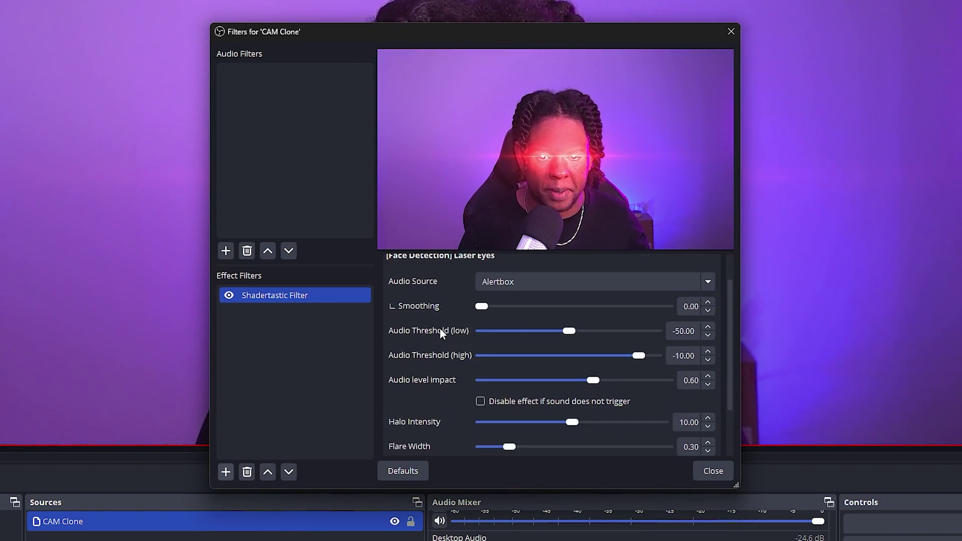
pyautogui.scroll(1, 426, 350)
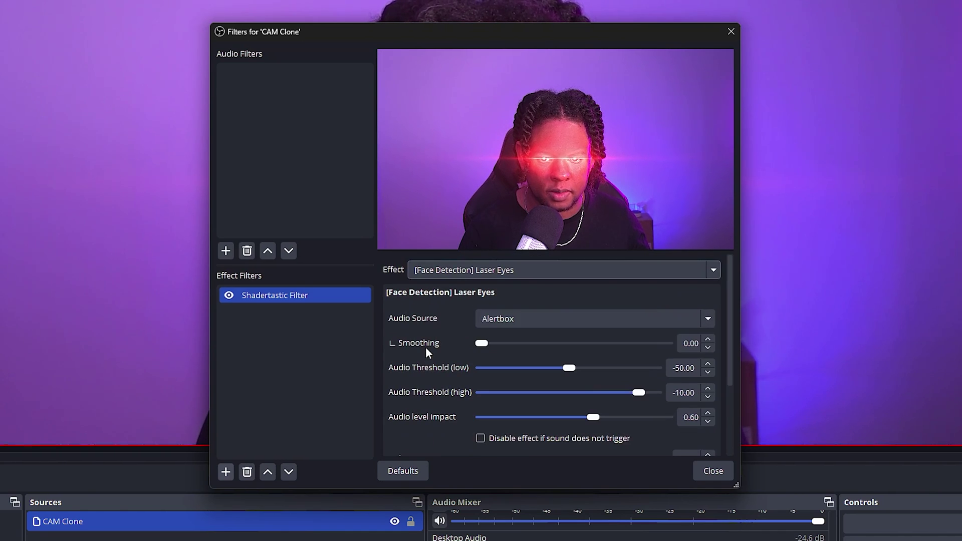
pyautogui.click(662, 321)
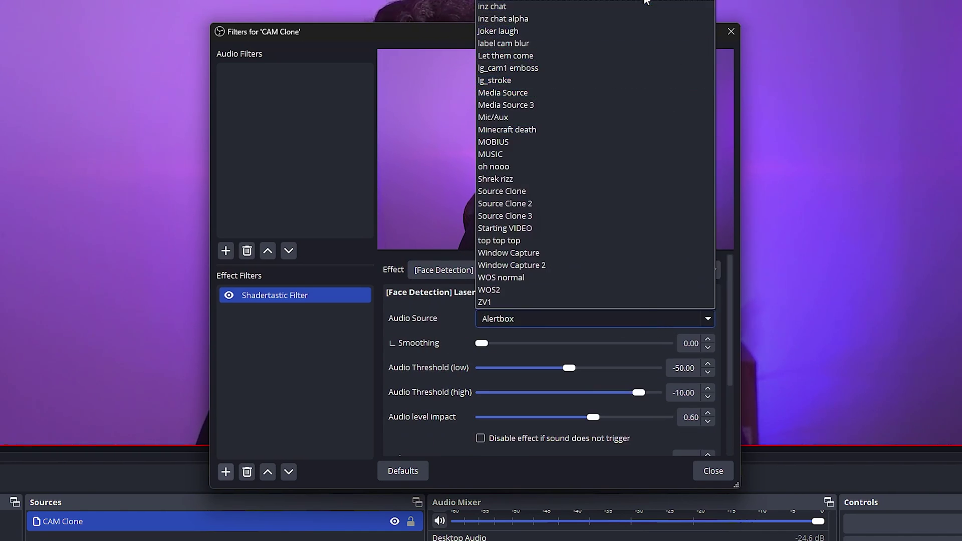
pyautogui.click(519, 118)
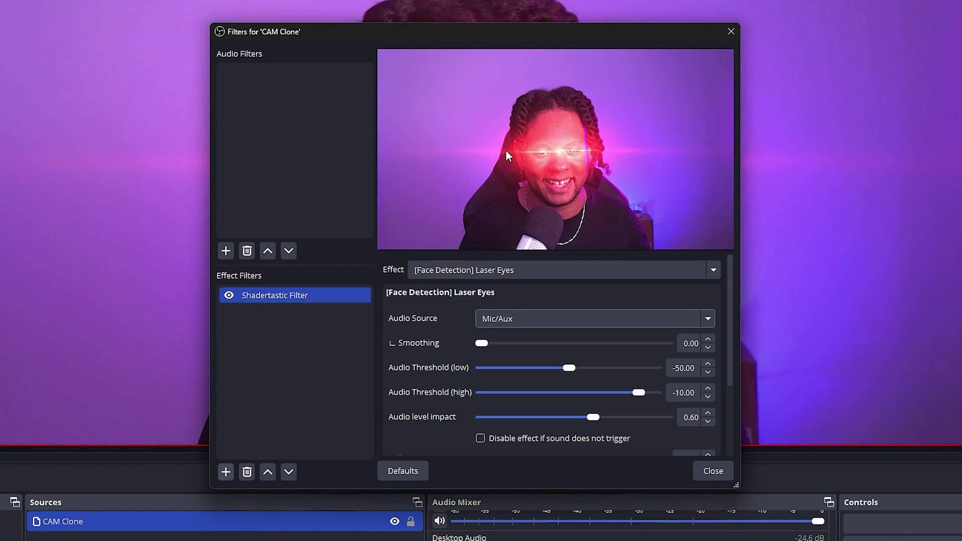
pyautogui.scroll(-2, 419, 371)
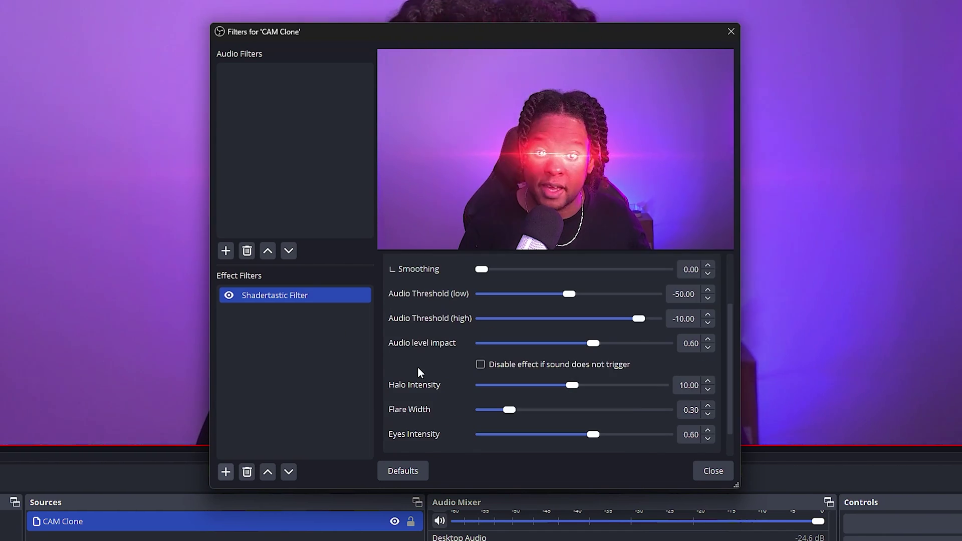
pyautogui.click(480, 365)
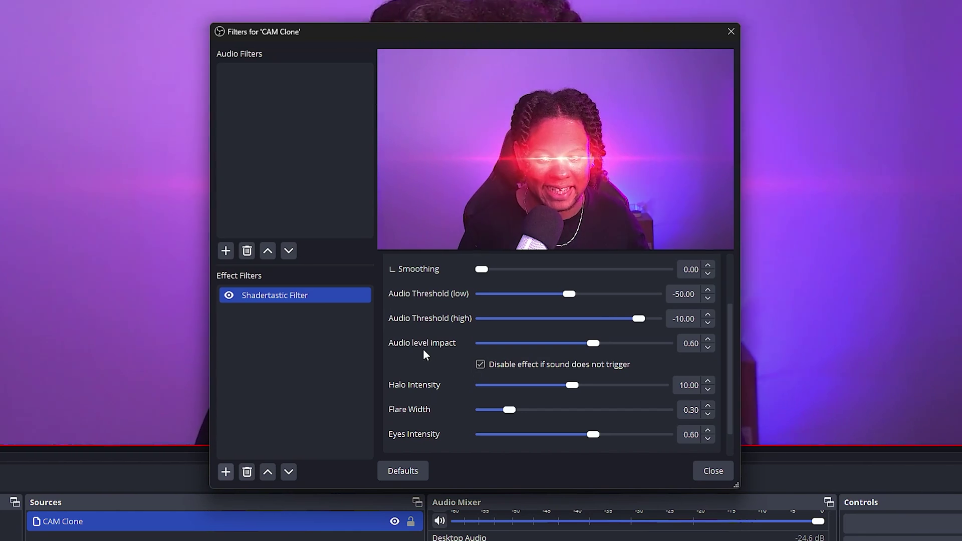
pyautogui.scroll(-2, 427, 343)
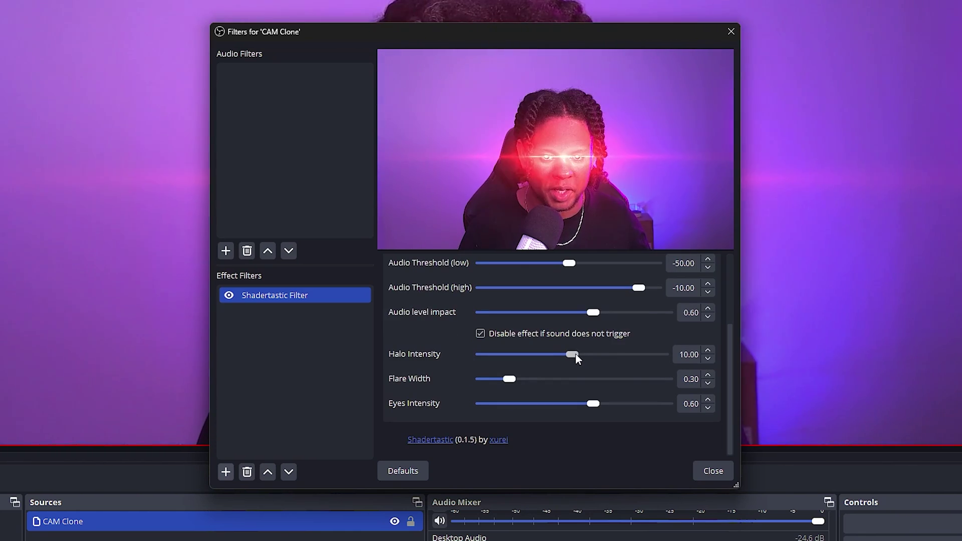
# Lower Halo Intensity to about 6 and raise Eyes Intensity to maximum.
pyautogui.moveTo(573, 354); pyautogui.dragTo(656, 354)
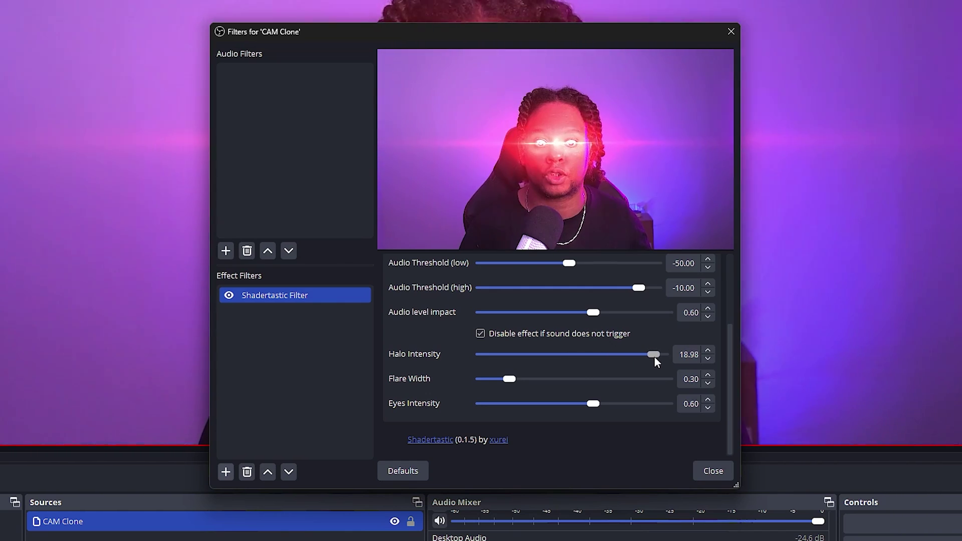
pyautogui.moveTo(656, 356); pyautogui.dragTo(597, 358)
pyautogui.moveTo(510, 360); pyautogui.dragTo(504, 364)
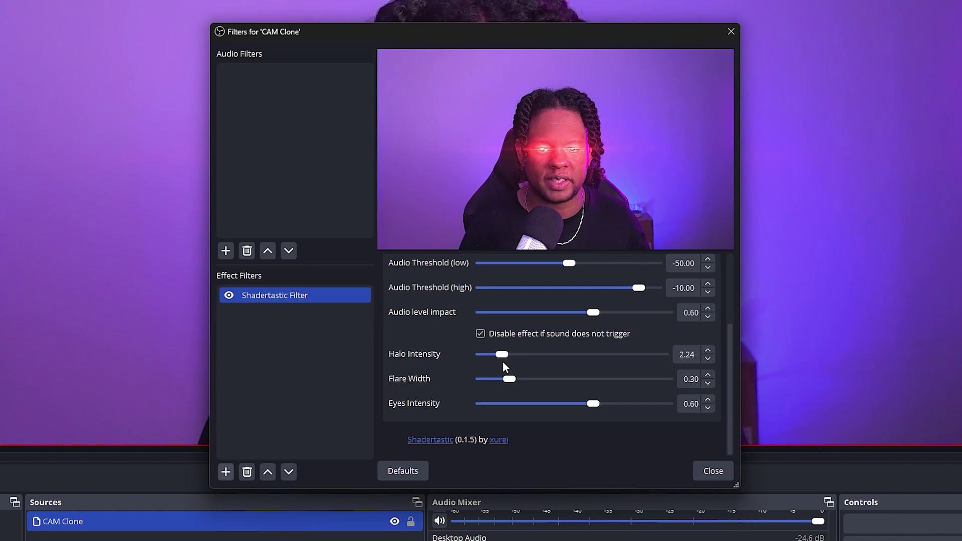
pyautogui.moveTo(593, 404); pyautogui.dragTo(665, 405)
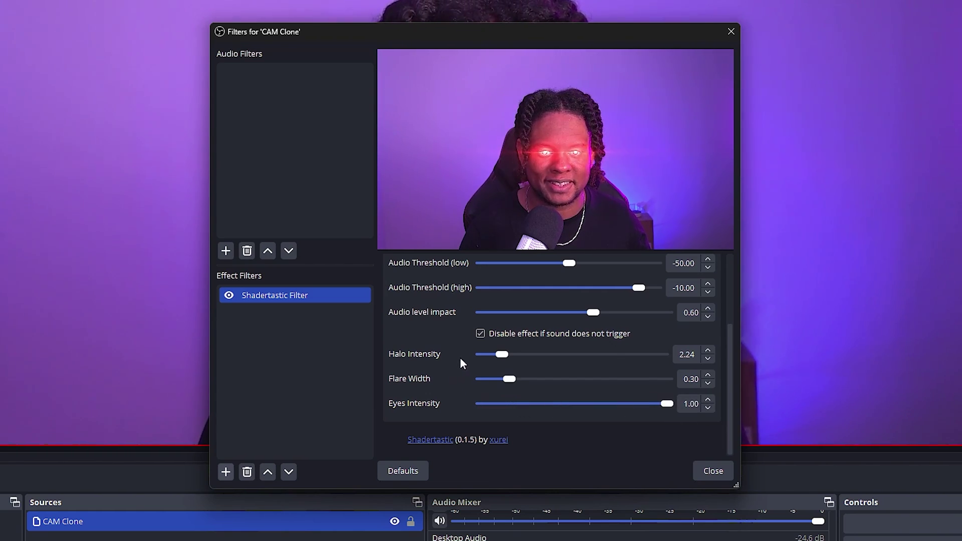
pyautogui.moveTo(553, 356); pyautogui.dragTo(538, 358)
pyautogui.scroll(3, 389, 346)
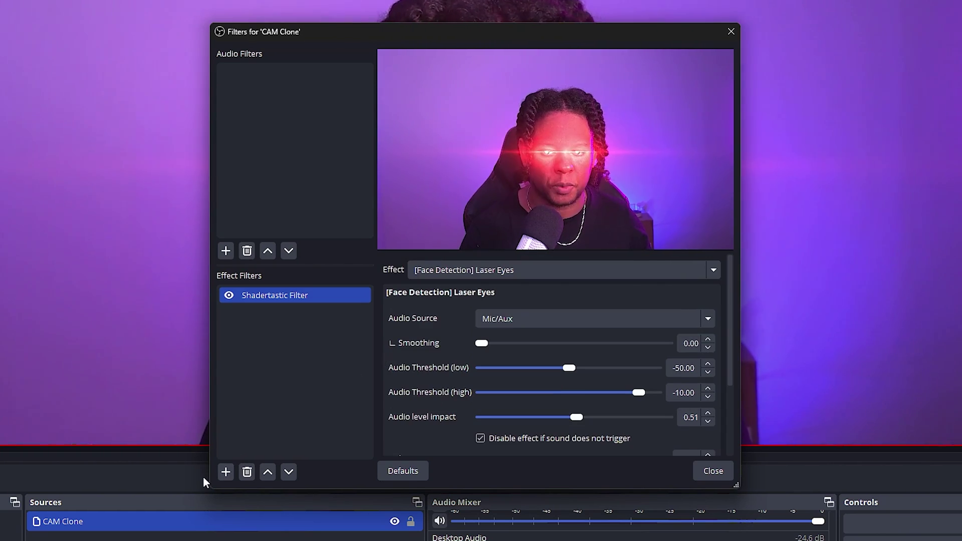
# Add a Background Removal filter with its default name to CAM Clone.
pyautogui.click(226, 472)
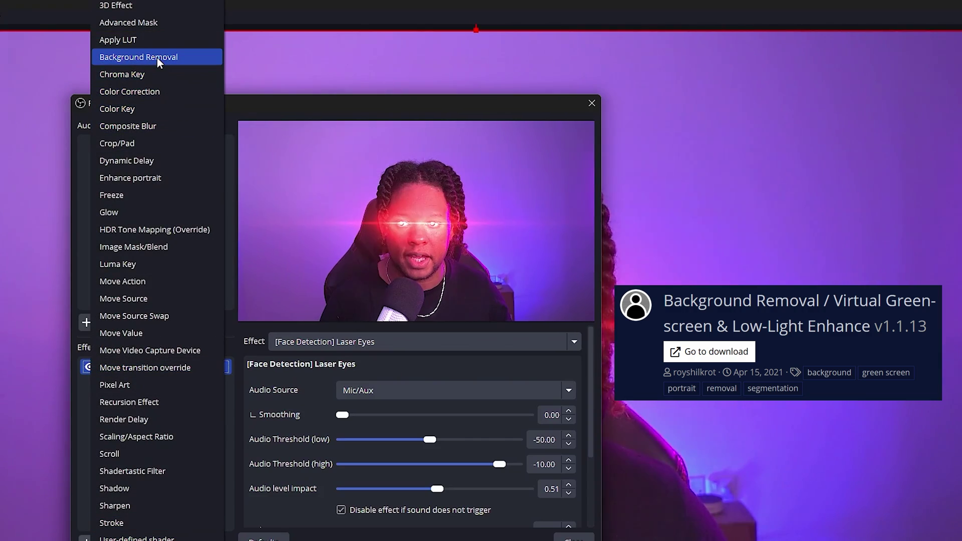
pyautogui.click(157, 57)
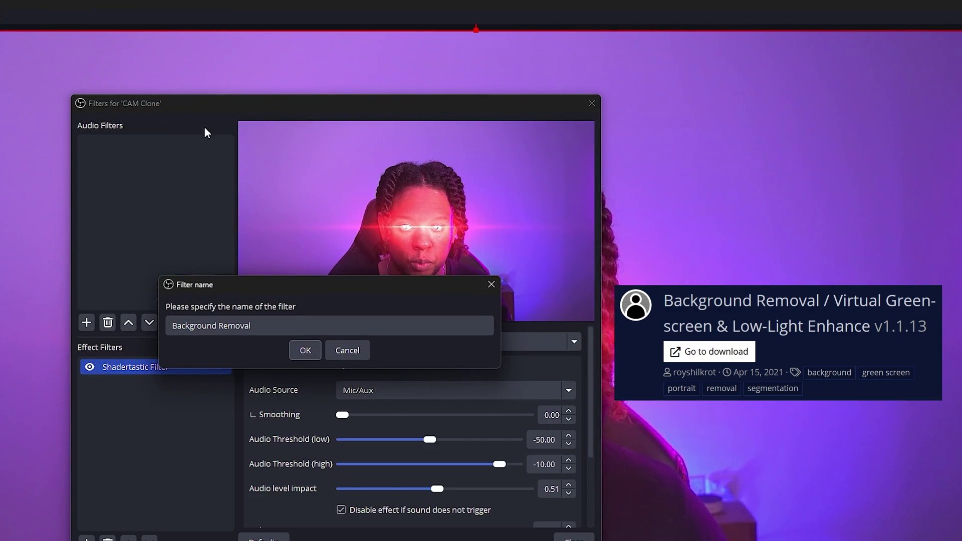
pyautogui.click(300, 354)
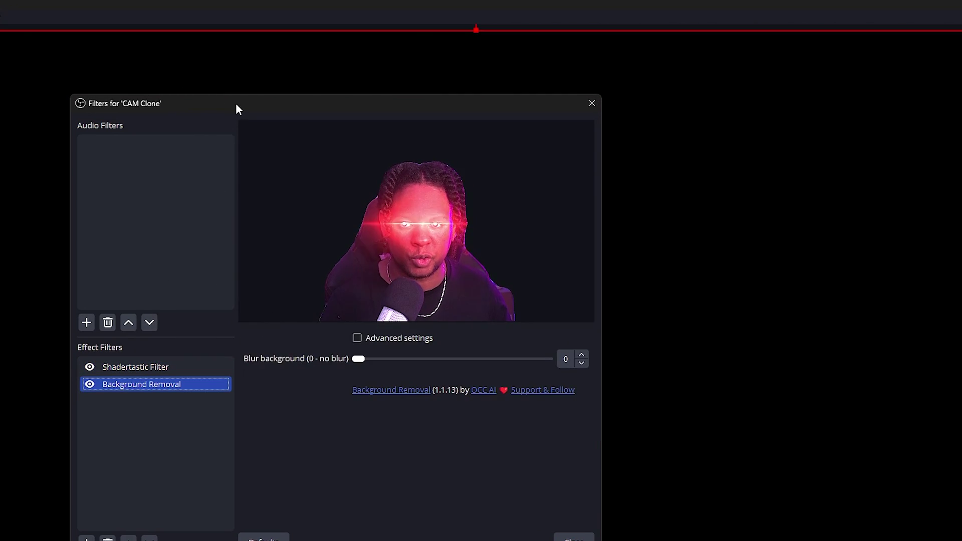
pyautogui.moveTo(236, 103); pyautogui.dragTo(136, 90)
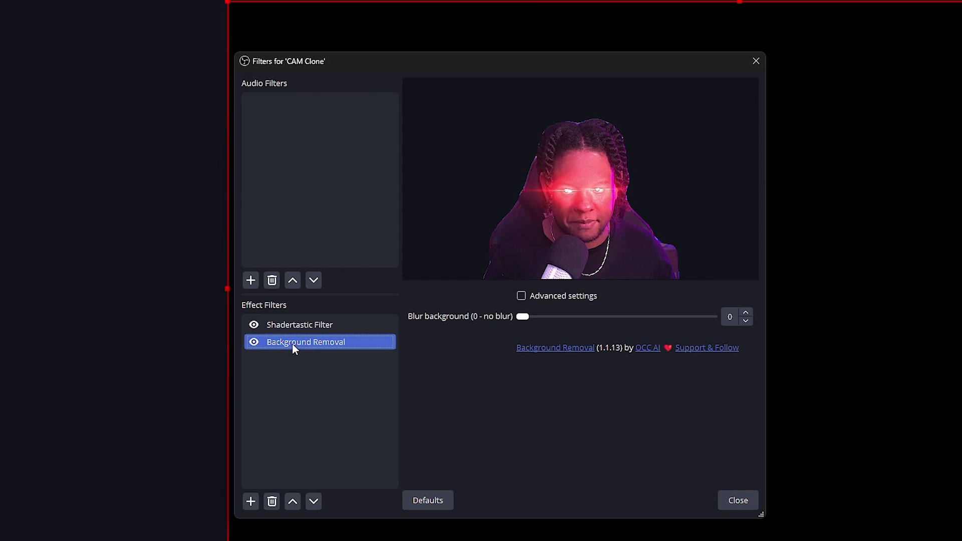
# Move Background Removal above the Shadertastic Filter and enable its Advanced settings.
pyautogui.click(297, 502)
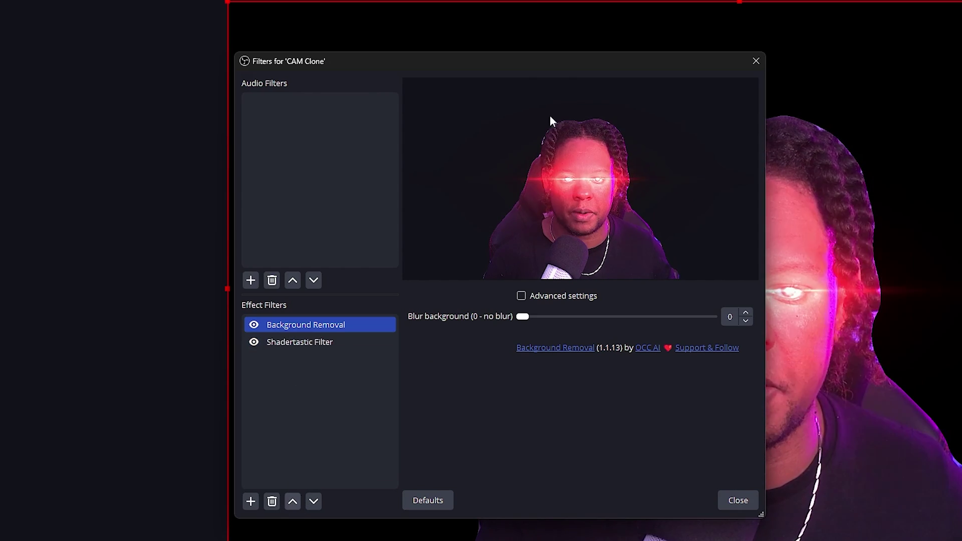
pyautogui.moveTo(549, 58); pyautogui.dragTo(234, 42)
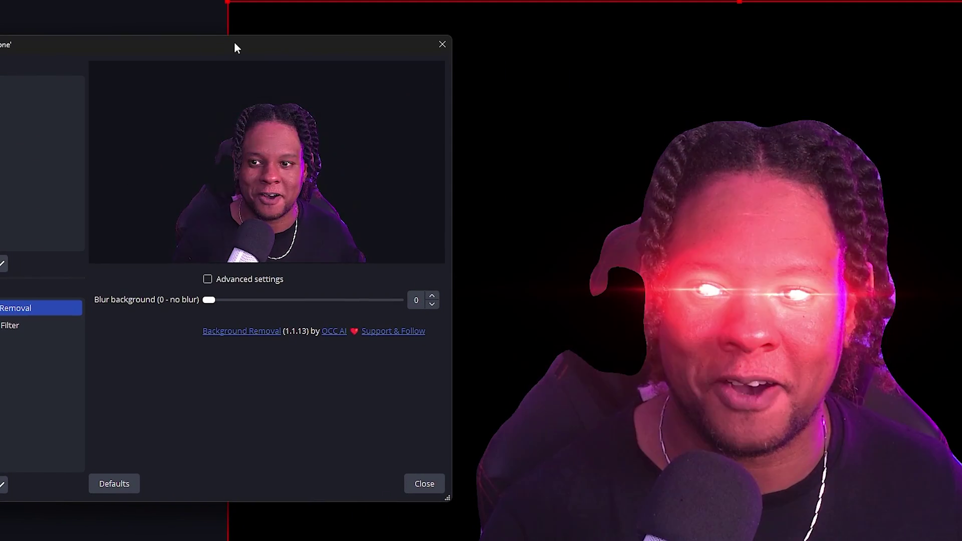
pyautogui.moveTo(215, 48); pyautogui.dragTo(279, 36)
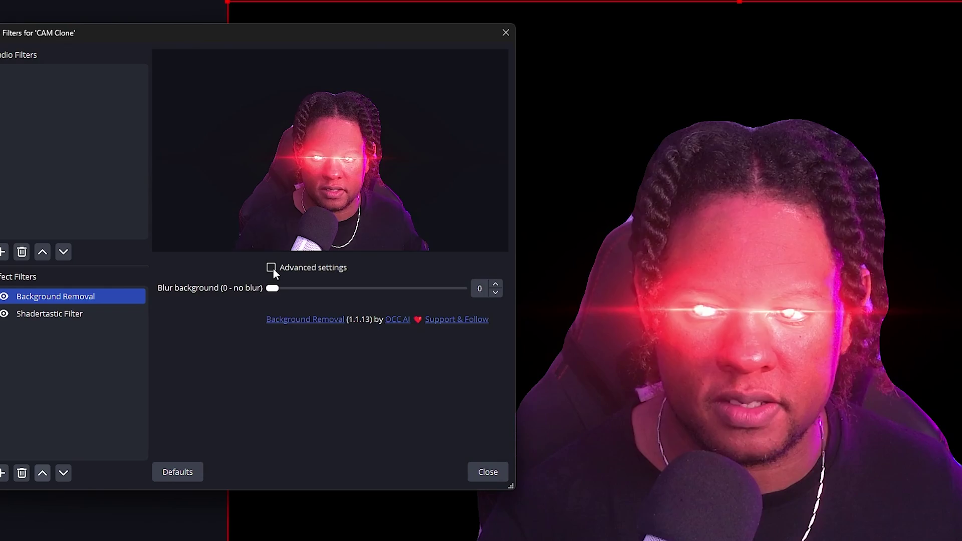
pyautogui.click(271, 268)
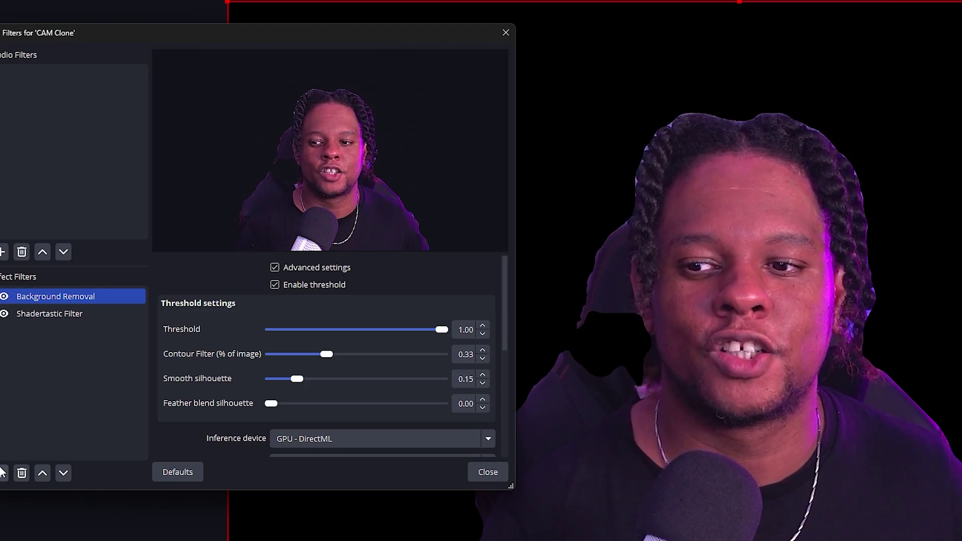
# Add a Stroke filter with a 31px outline, first coloured cyan.
pyautogui.click(3, 474)
pyautogui.moveTo(22, 494)
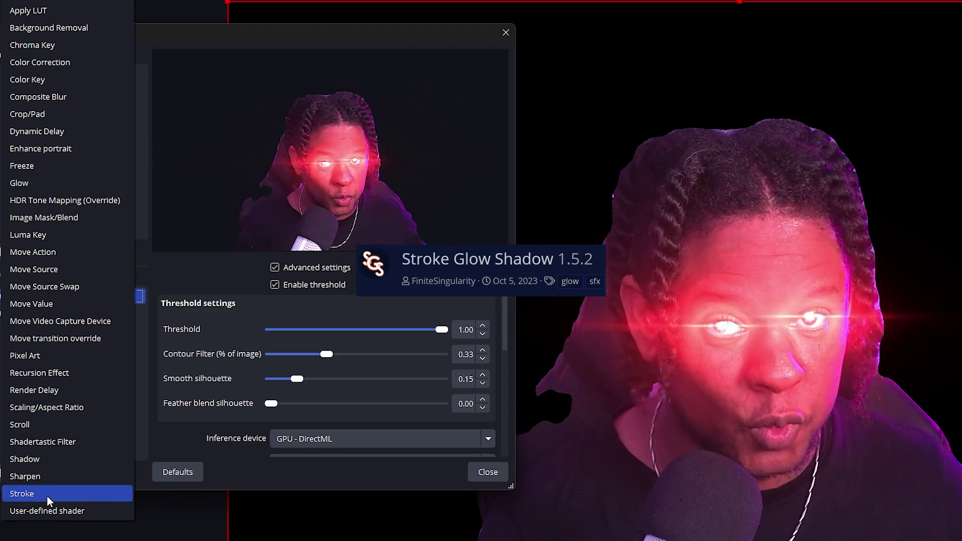
pyautogui.click(47, 495)
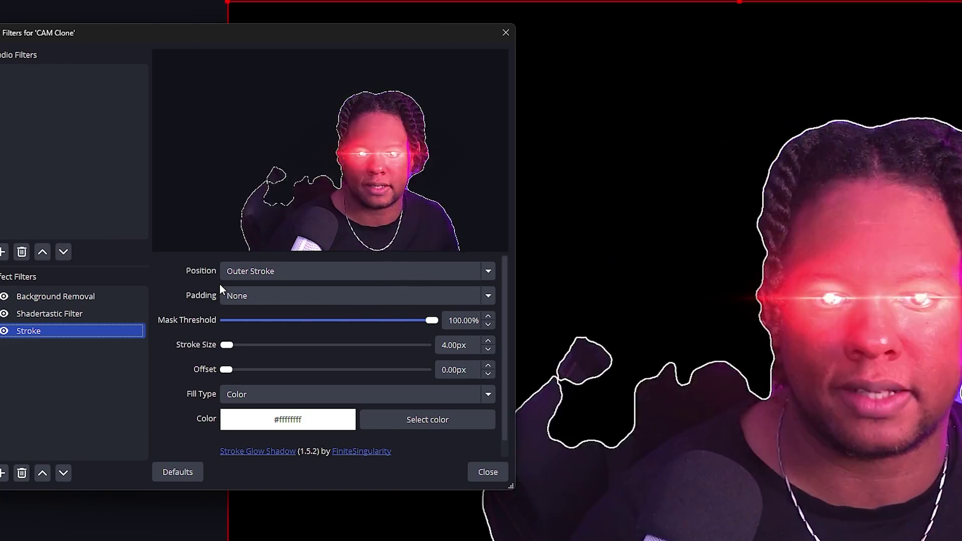
pyautogui.moveTo(227, 344); pyautogui.dragTo(231, 346)
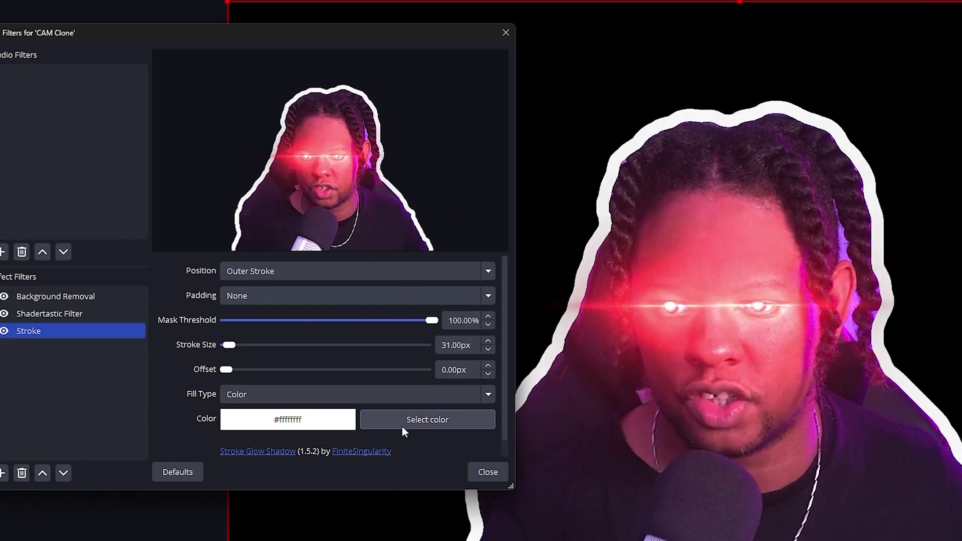
pyautogui.click(401, 425)
pyautogui.click(196, 168)
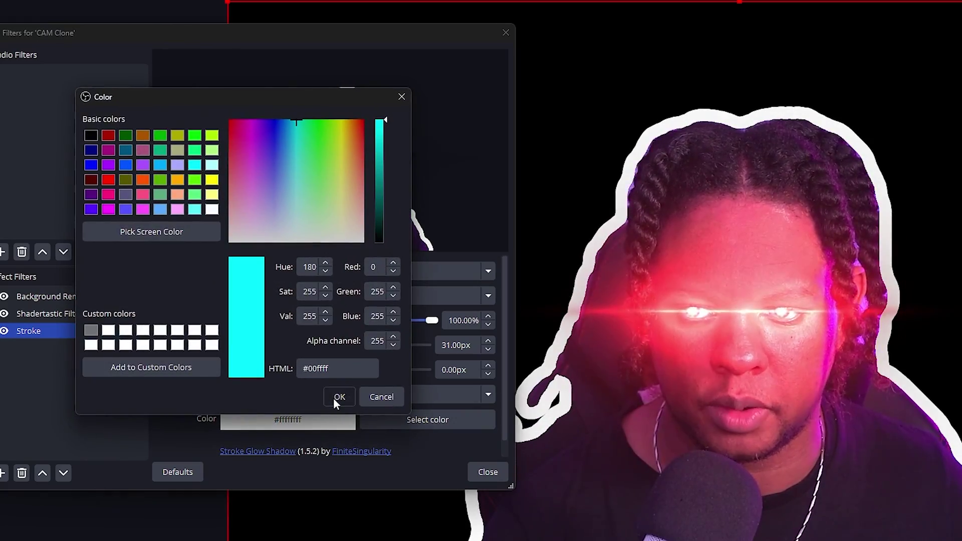
pyautogui.click(337, 398)
# Recolour the outline purple, then set Fill Type to Source using CAM.
pyautogui.click(397, 423)
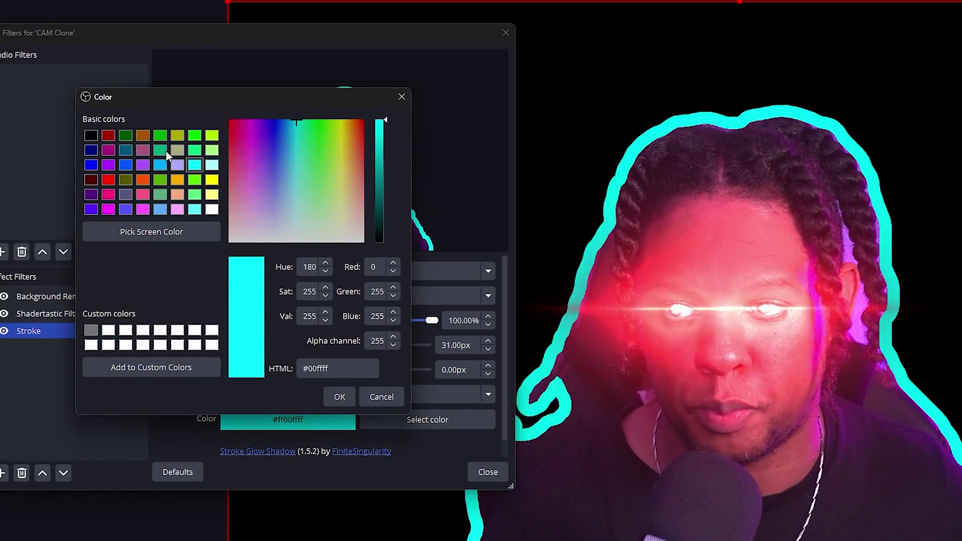
pyautogui.click(143, 165)
pyautogui.press('Return')
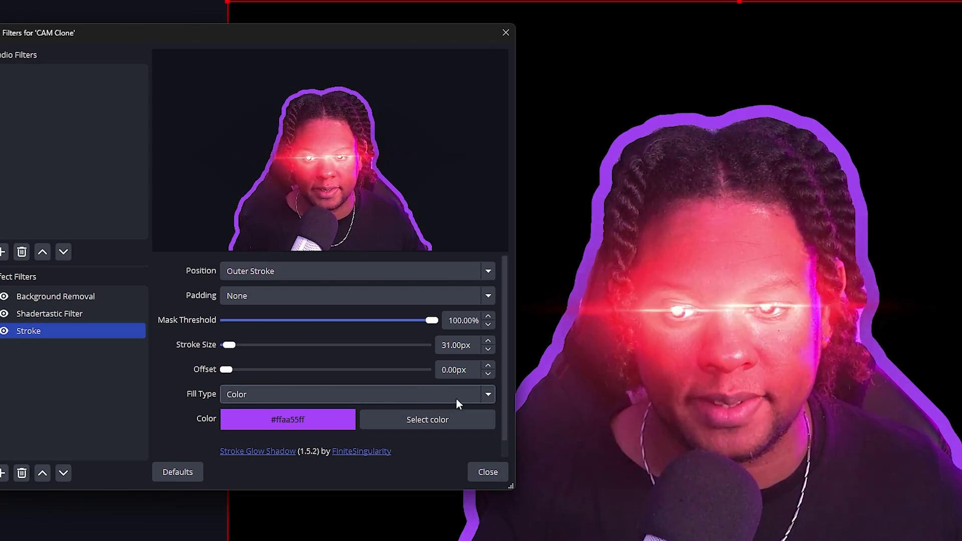
pyautogui.click(457, 404)
pyautogui.click(361, 421)
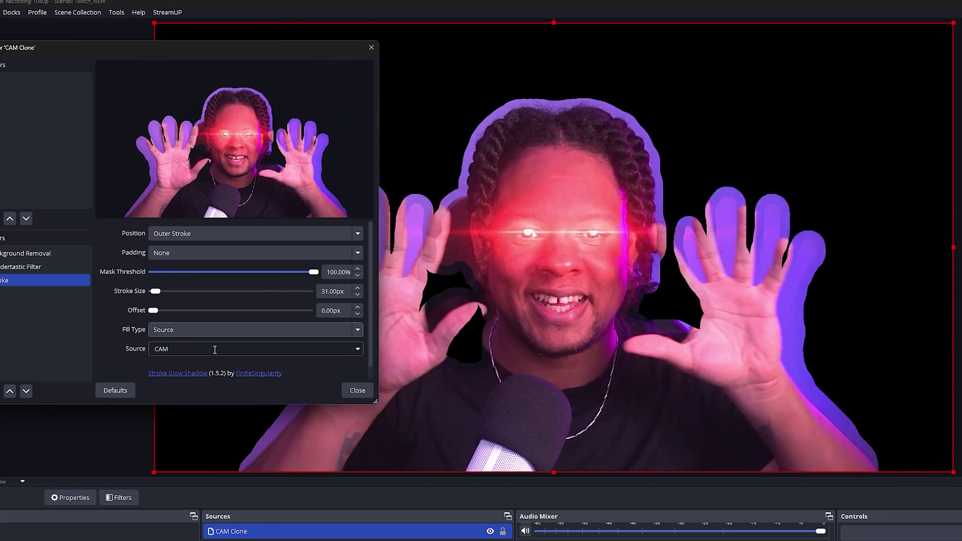
pyautogui.scroll(-1, 111, 341)
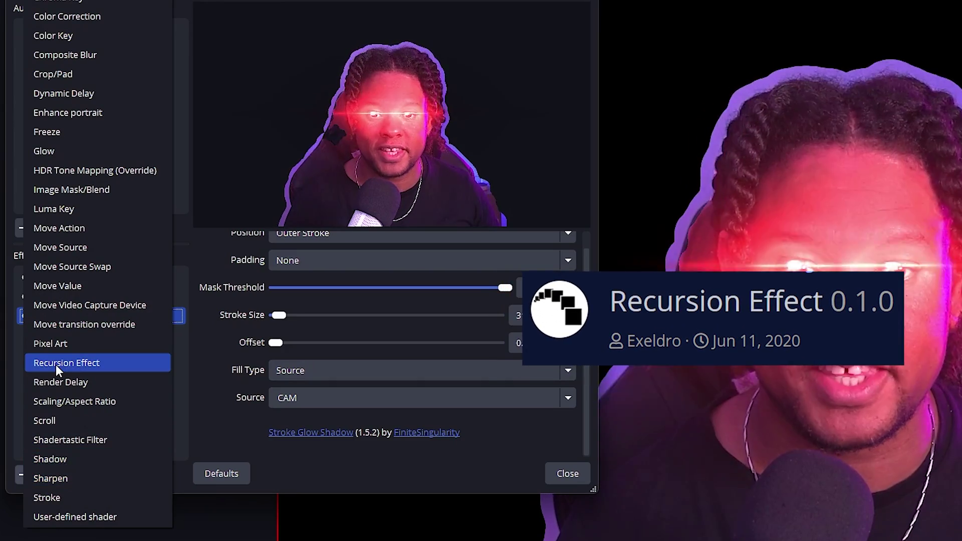
# Add a Recursion Effect filter with its default name to CAM Clone.
pyautogui.click(56, 363)
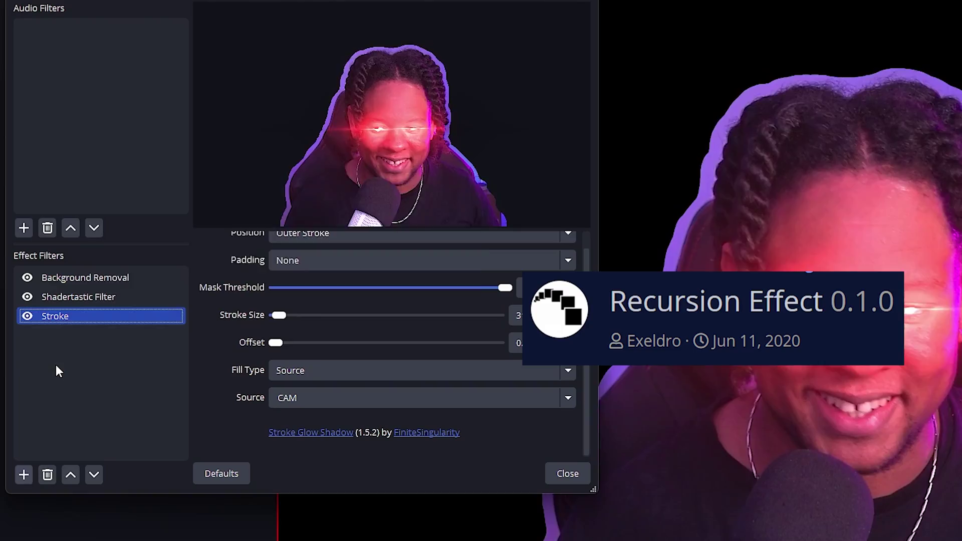
pyautogui.click(262, 260)
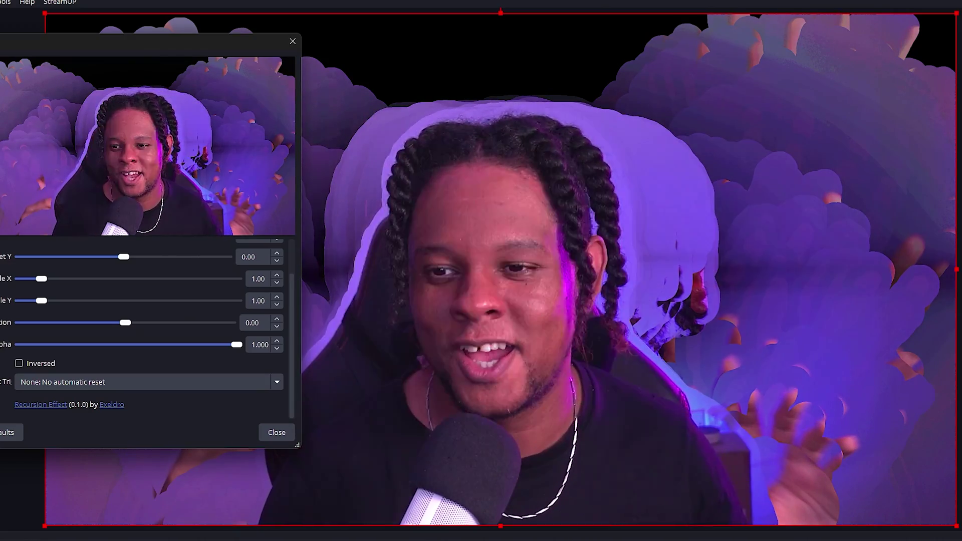
pyautogui.scroll(1, 147, 338)
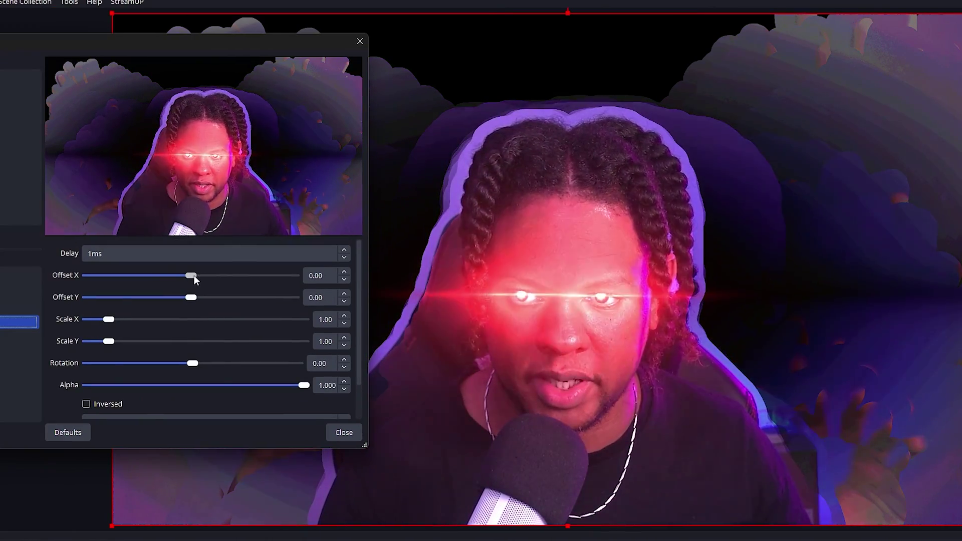
# Set the recursion echoes to Offset X -77, Offset Y -45 and edit the Delay value.
pyautogui.moveTo(195, 275); pyautogui.dragTo(193, 275)
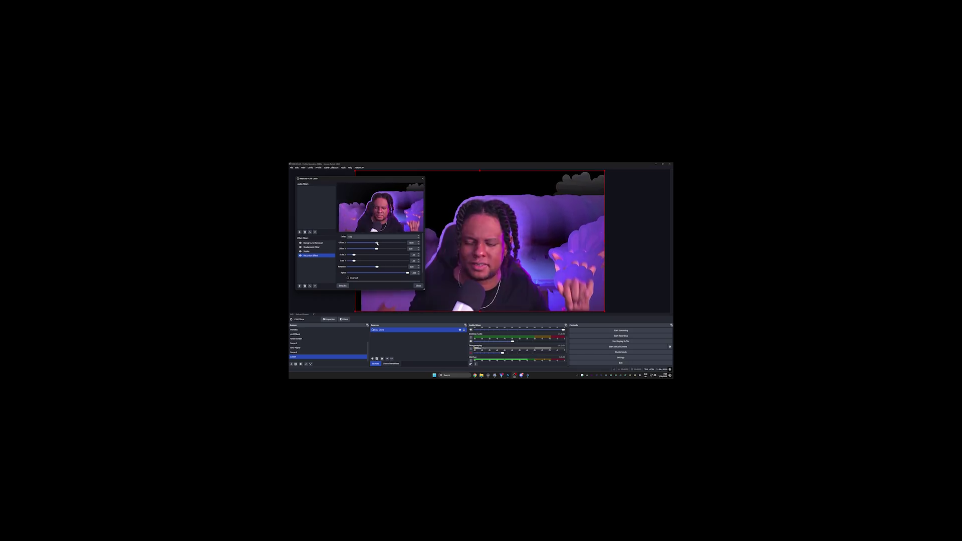
pyautogui.moveTo(377, 248); pyautogui.dragTo(376, 249)
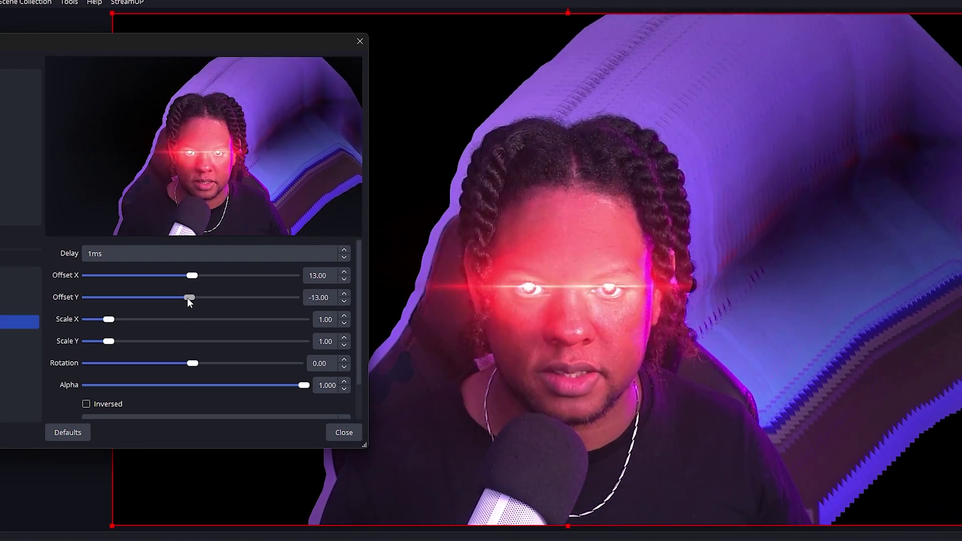
pyautogui.moveTo(187, 298); pyautogui.dragTo(188, 277)
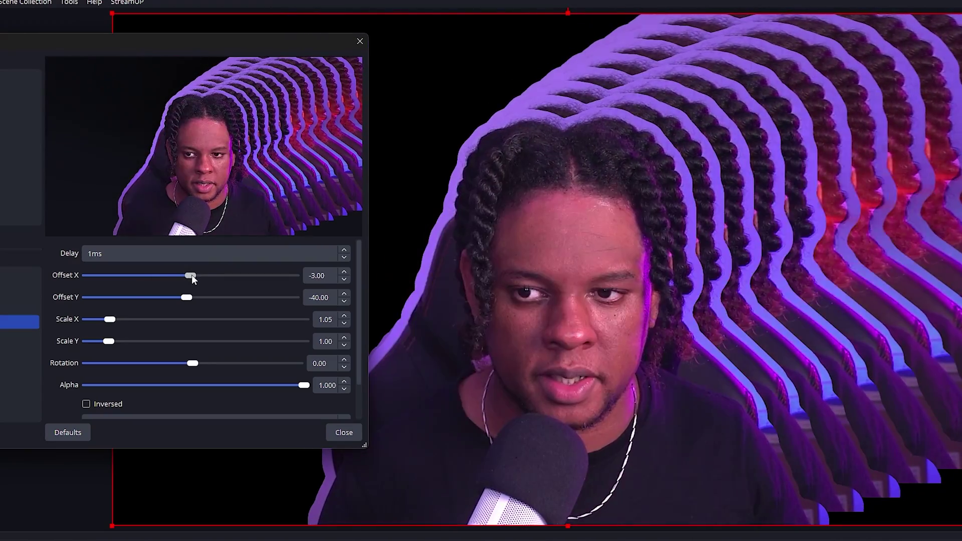
pyautogui.moveTo(191, 274); pyautogui.dragTo(184, 276)
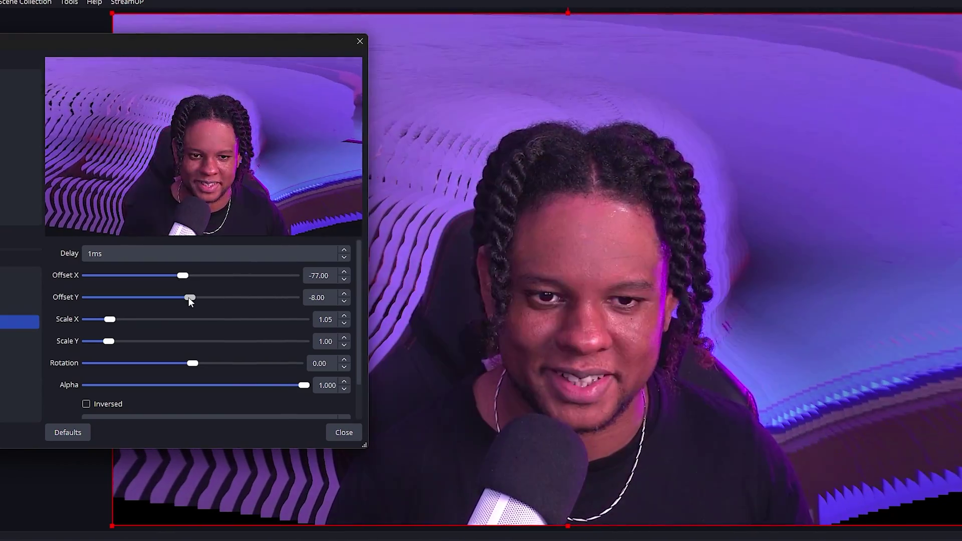
pyautogui.doubleClick(81, 255)
pyautogui.write('50')
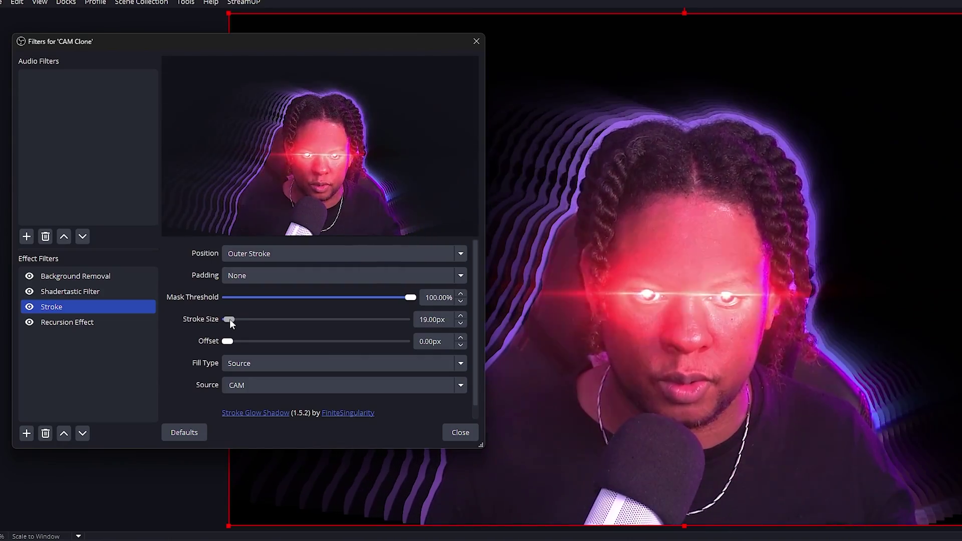
# Switch the Stroke fill to Color and set it to white after trying yellow.
pyautogui.click(290, 362)
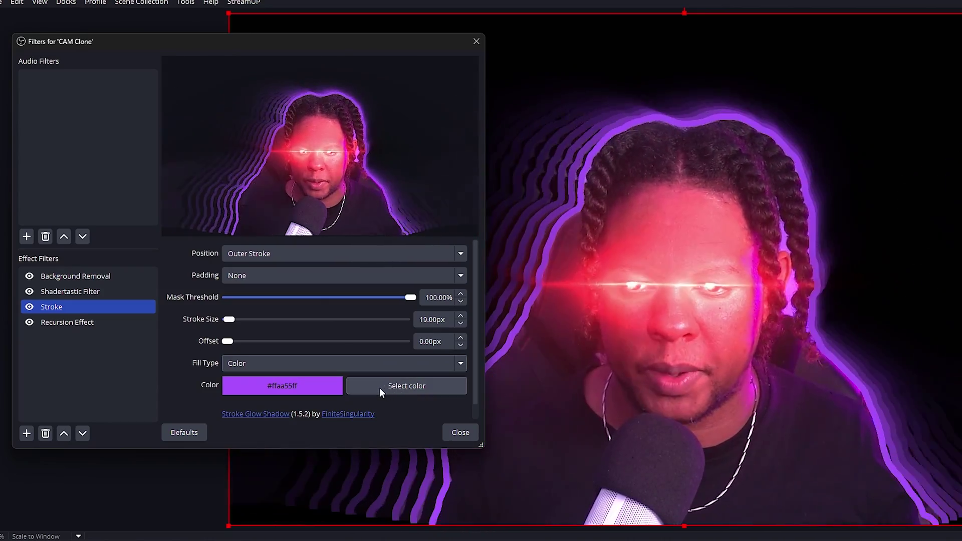
pyautogui.click(381, 389)
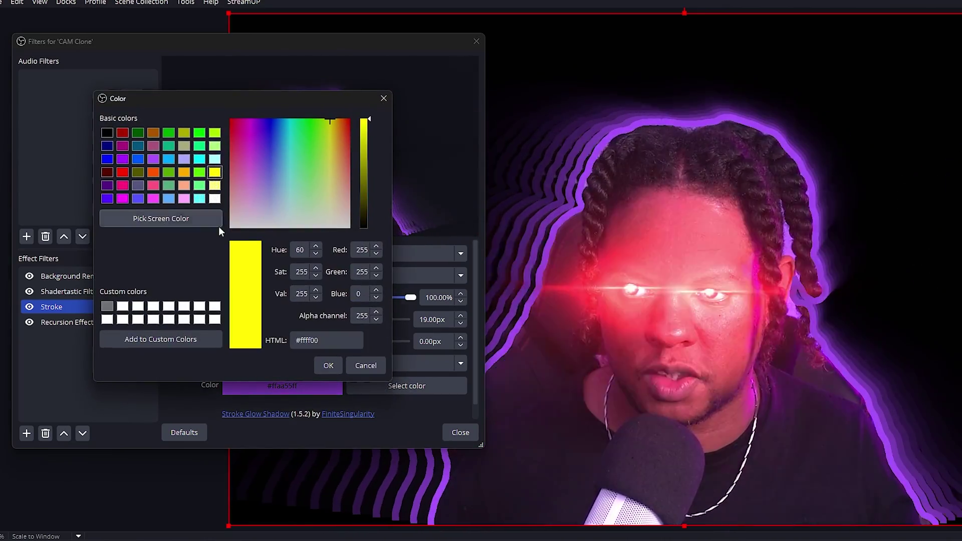
pyautogui.click(327, 365)
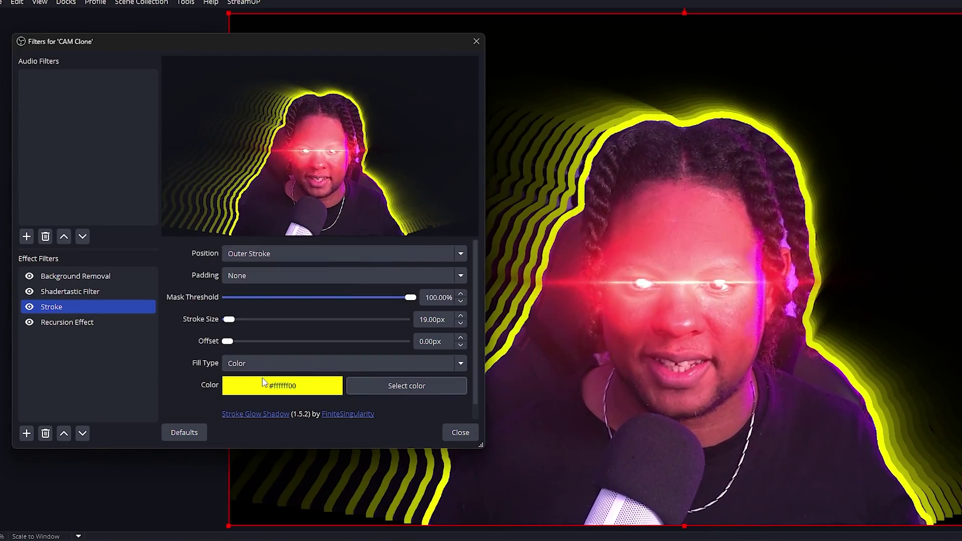
pyautogui.click(391, 386)
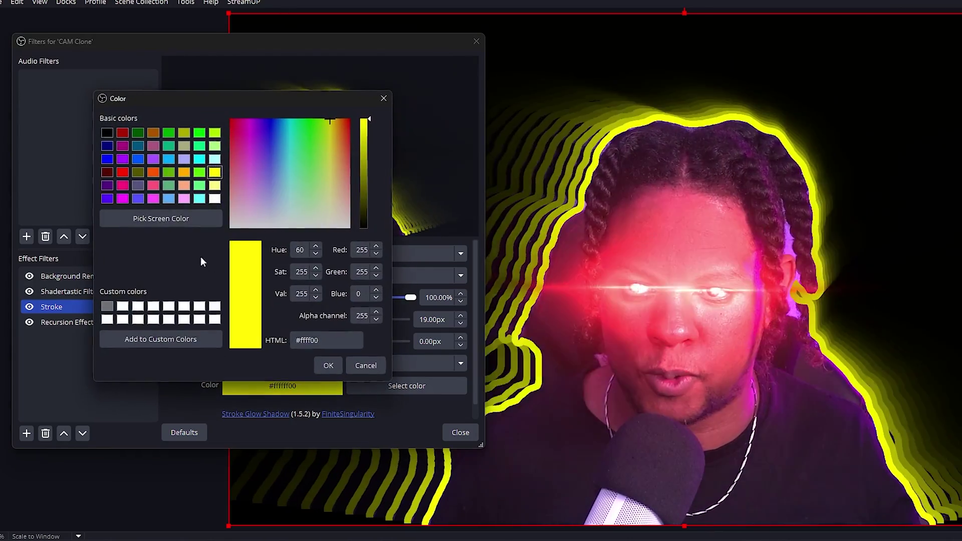
pyautogui.click(326, 366)
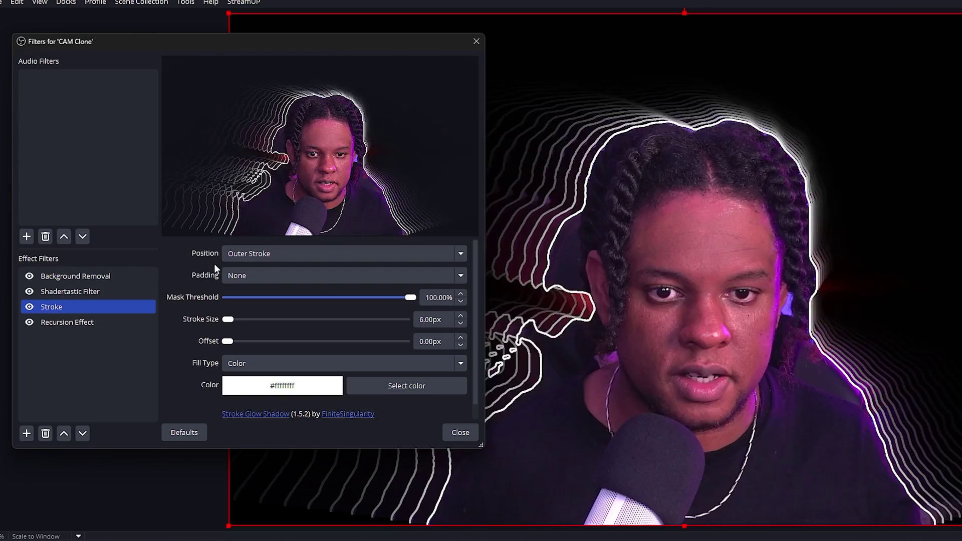
# Set the Stroke position to Inner Stroke.
pyautogui.click(259, 255)
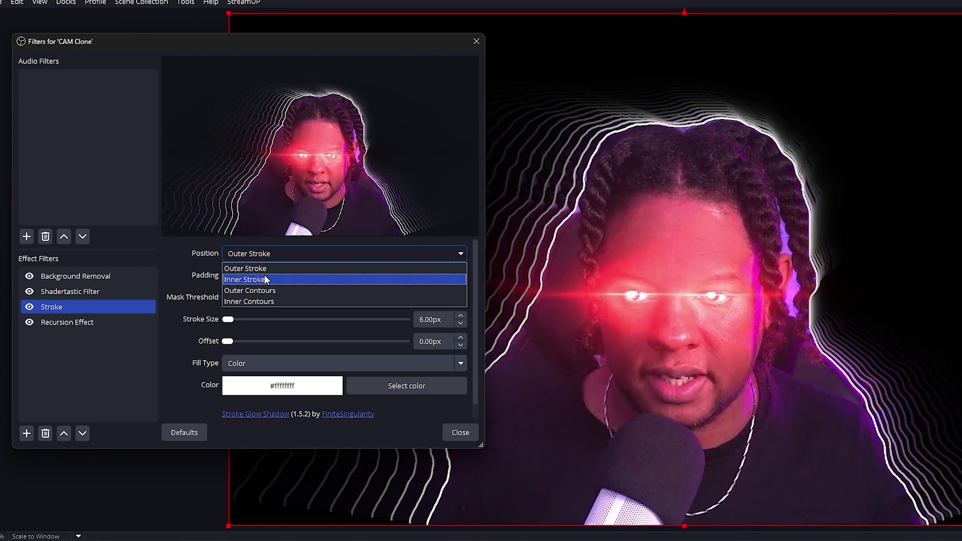
pyautogui.click(265, 280)
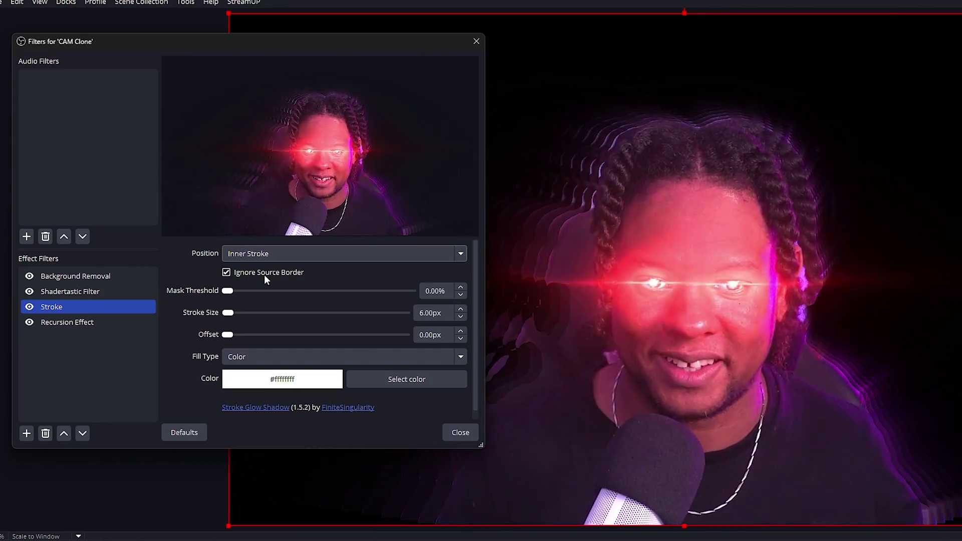
# Set the Stroke to Outer Stroke with about a 93px offset.
pyautogui.click(242, 253)
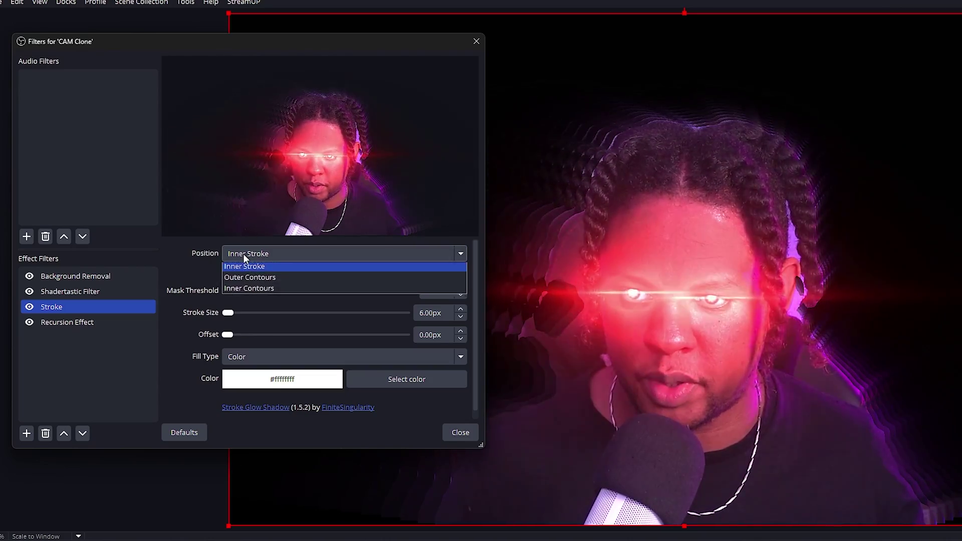
pyautogui.click(241, 267)
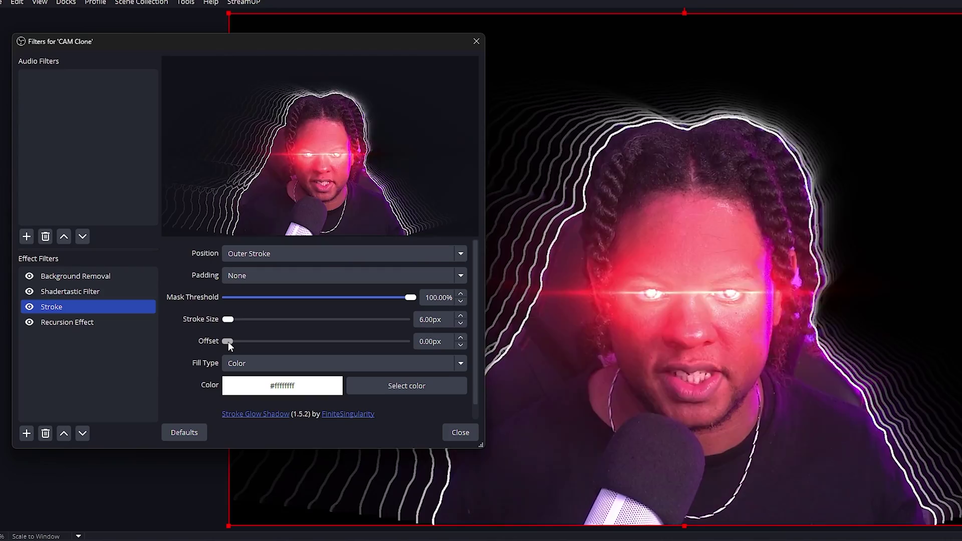
pyautogui.moveTo(229, 341); pyautogui.dragTo(234, 342)
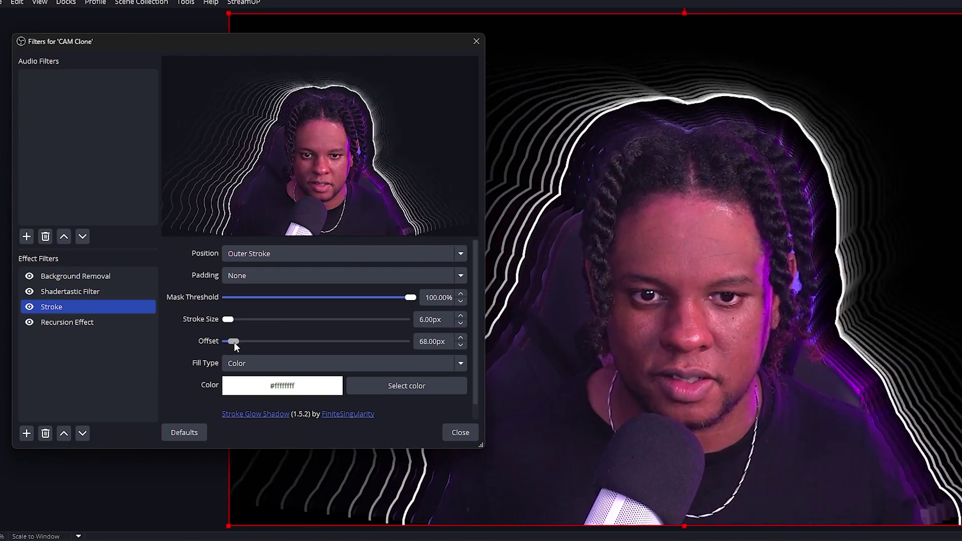
pyautogui.moveTo(234, 343); pyautogui.dragTo(236, 342)
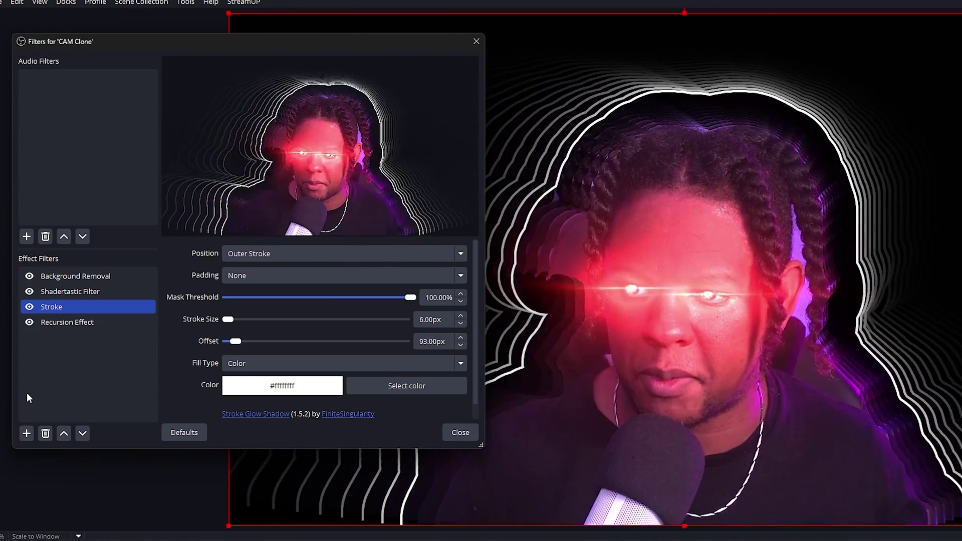
# Add a Glow filter with its default name to CAM Clone.
pyautogui.click(27, 410)
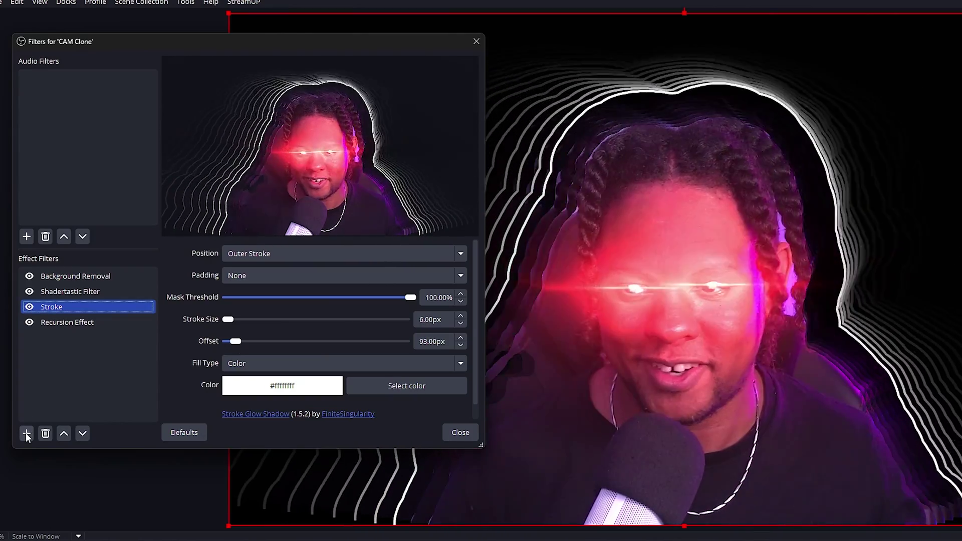
pyautogui.click(27, 433)
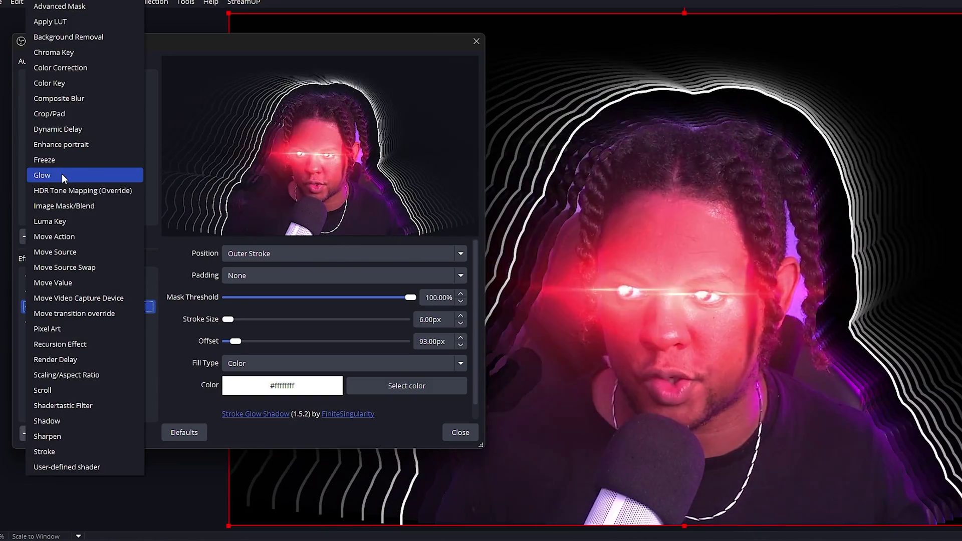
pyautogui.click(62, 174)
pyautogui.press('Return')
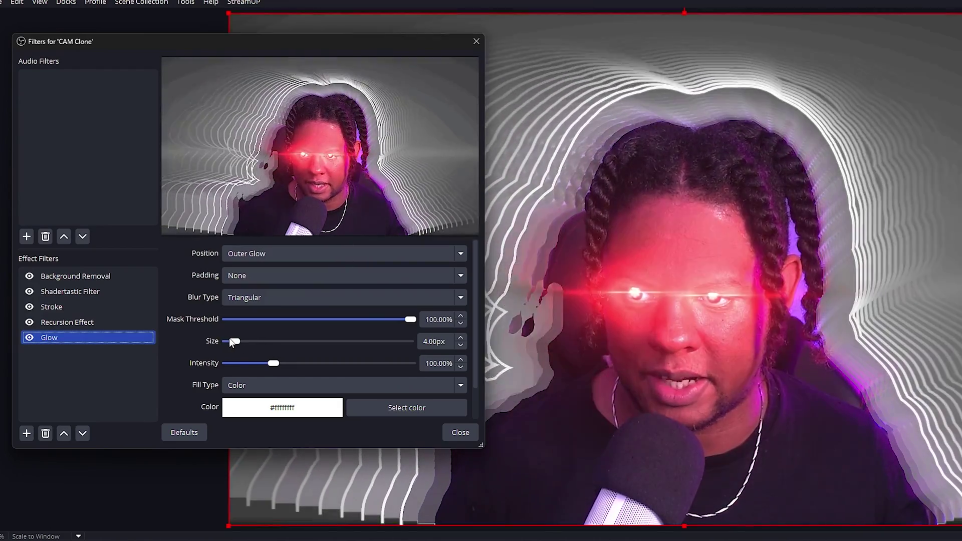
# Shrink the glow size to 1px and lower Mask Threshold to 76.95%.
pyautogui.moveTo(230, 337); pyautogui.dragTo(232, 342)
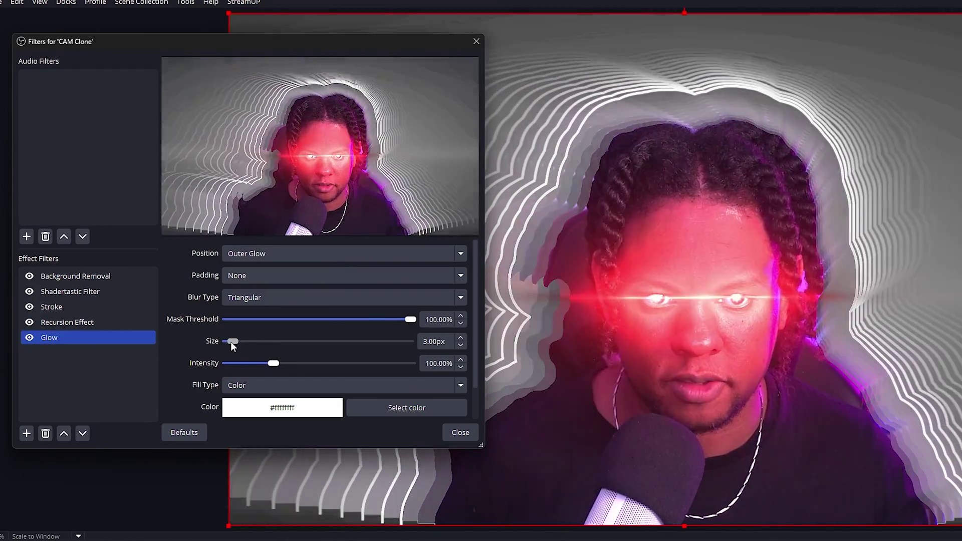
pyautogui.moveTo(230, 341); pyautogui.dragTo(226, 343)
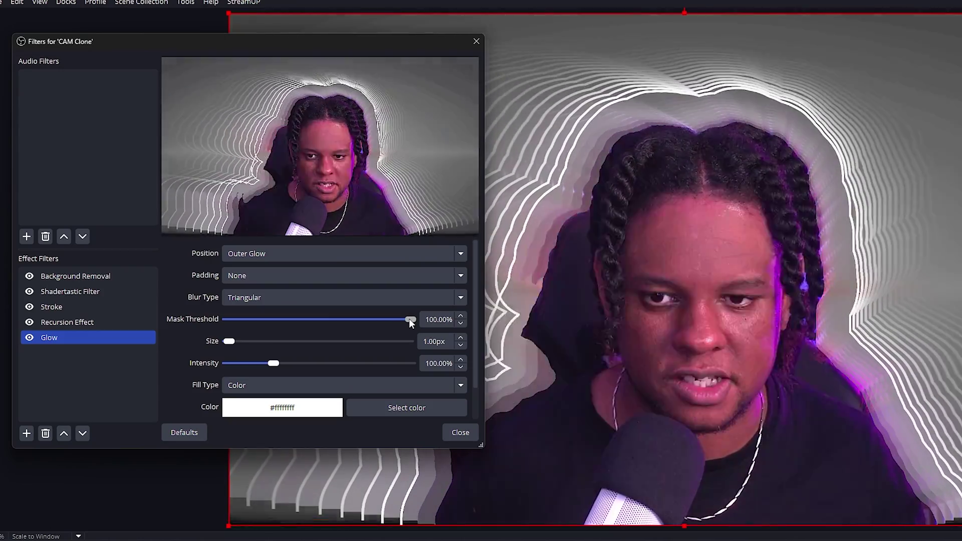
pyautogui.moveTo(410, 319); pyautogui.dragTo(367, 322)
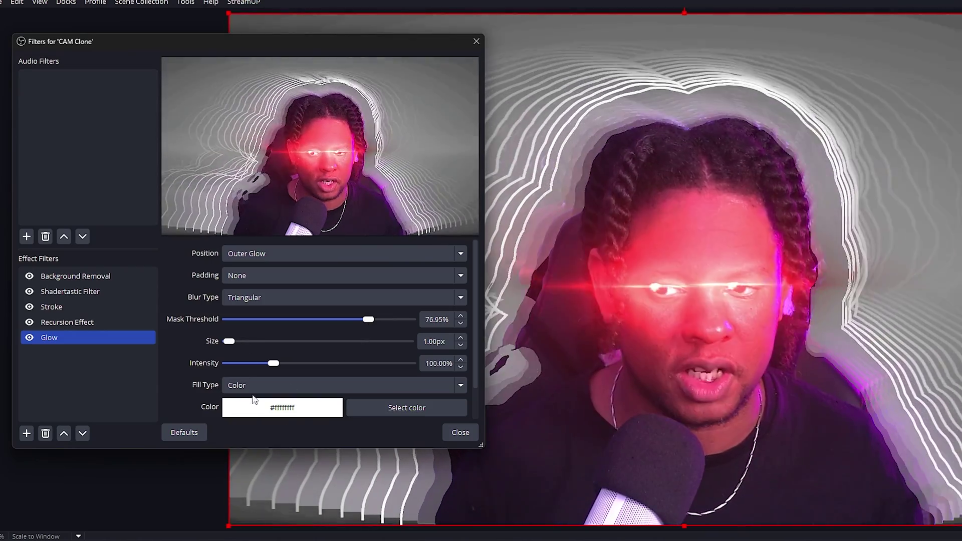
# Set the Glow filter's colour to purple.
pyautogui.click(326, 411)
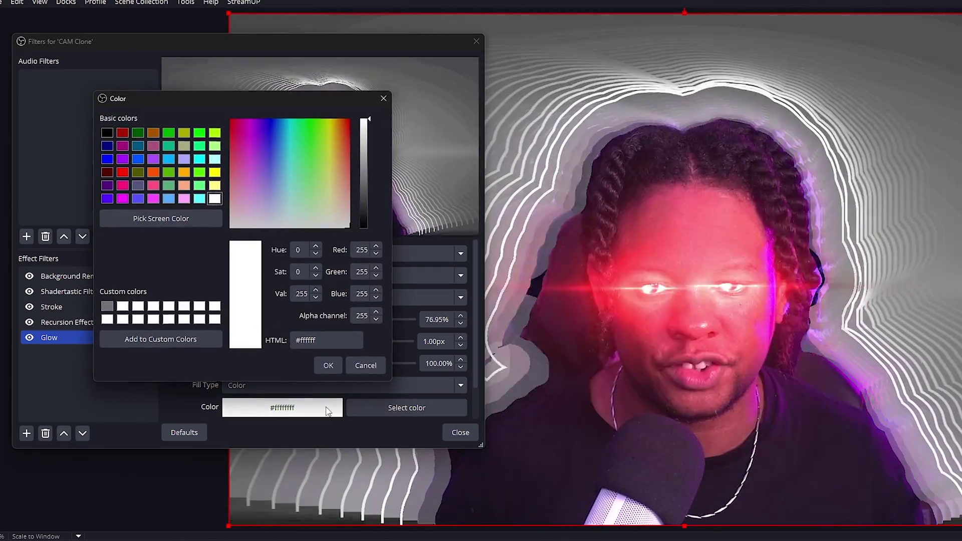
pyautogui.click(151, 160)
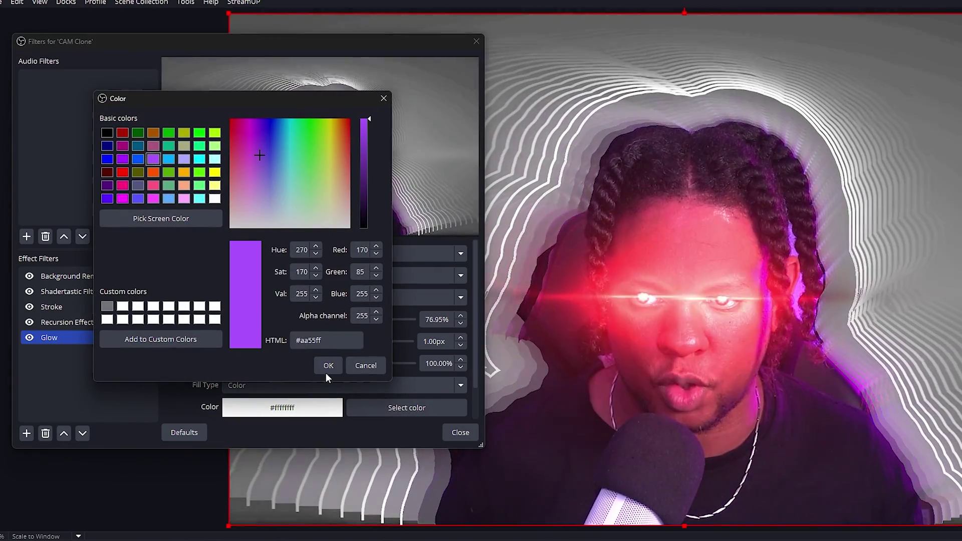
pyautogui.click(327, 369)
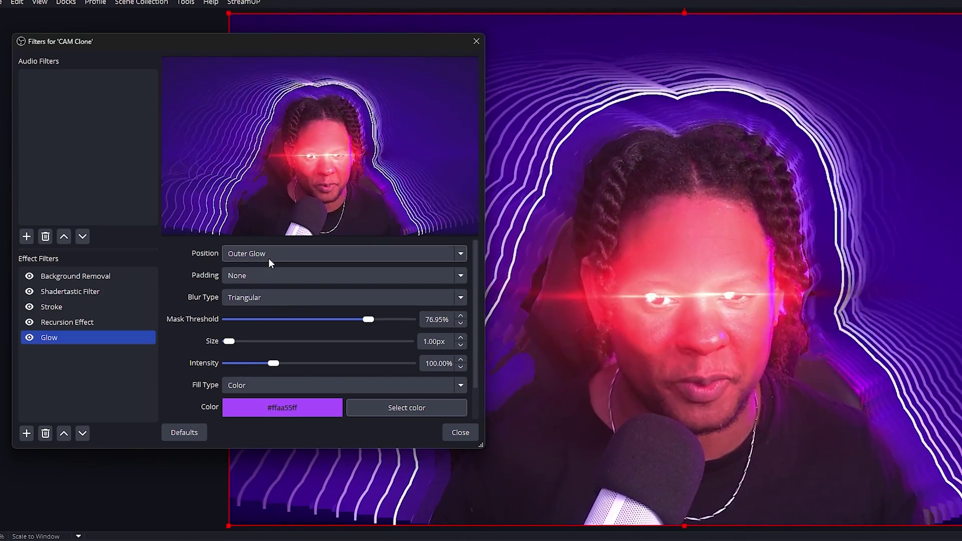
# Try Inner Glow, then settle the glow position on Outer Glow.
pyautogui.click(268, 256)
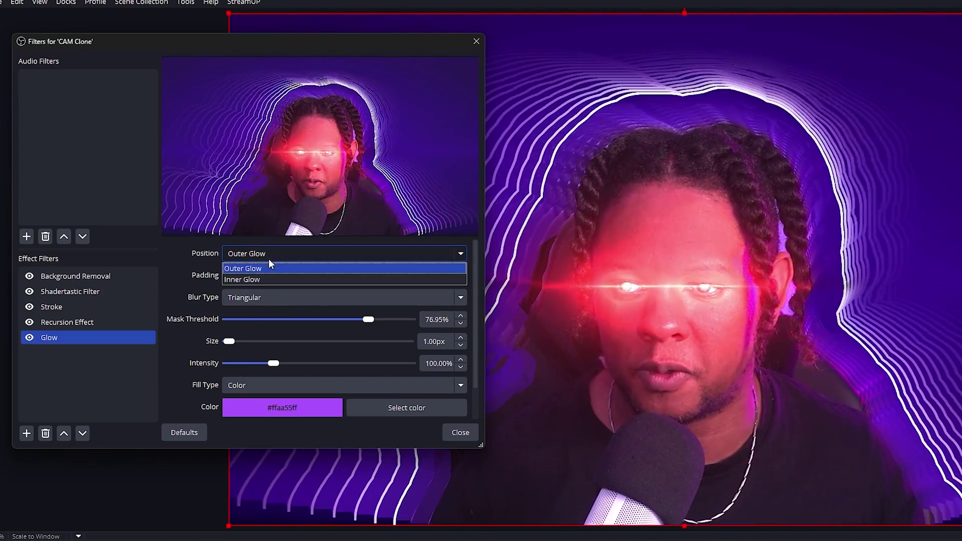
pyautogui.click(263, 281)
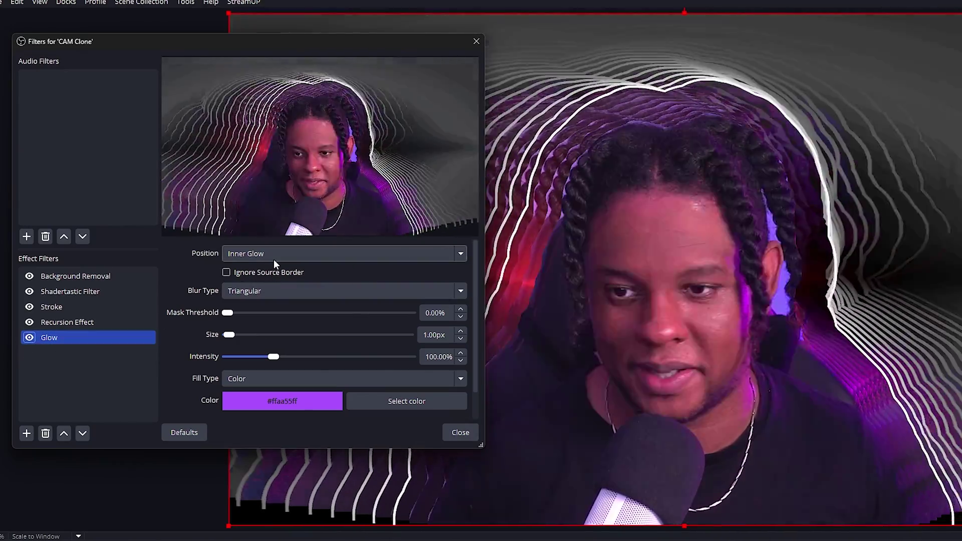
pyautogui.click(274, 255)
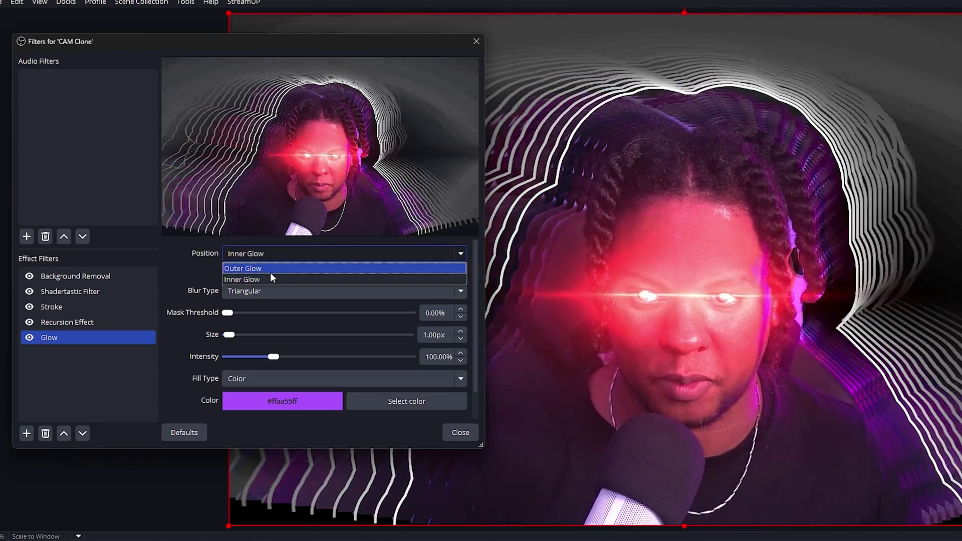
pyautogui.click(270, 270)
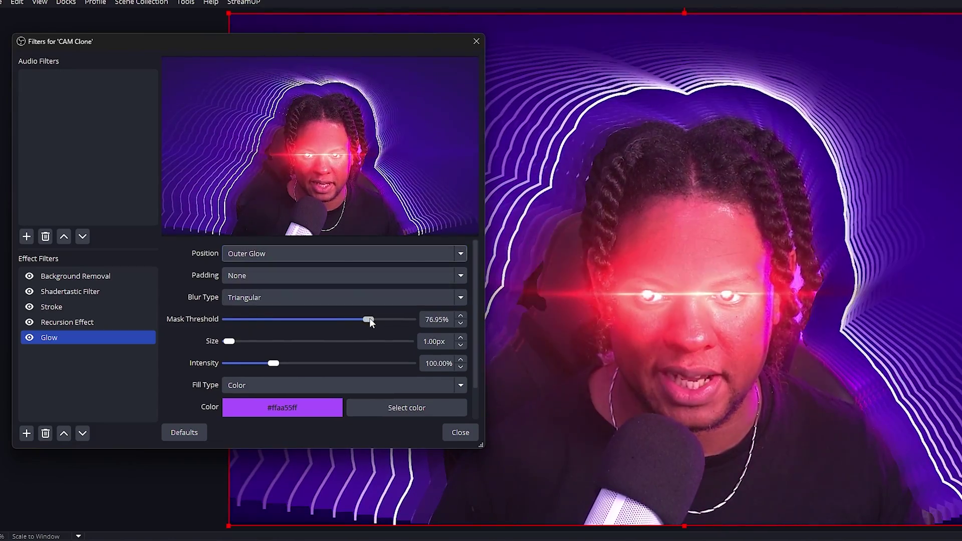
# Set Mask Threshold to 79.94% and lower Intensity to 33.50%.
pyautogui.moveTo(369, 321)
pyautogui.mouseDown()
pyautogui.moveTo(229, 322)
pyautogui.moveTo(374, 325)
pyautogui.mouseUp()
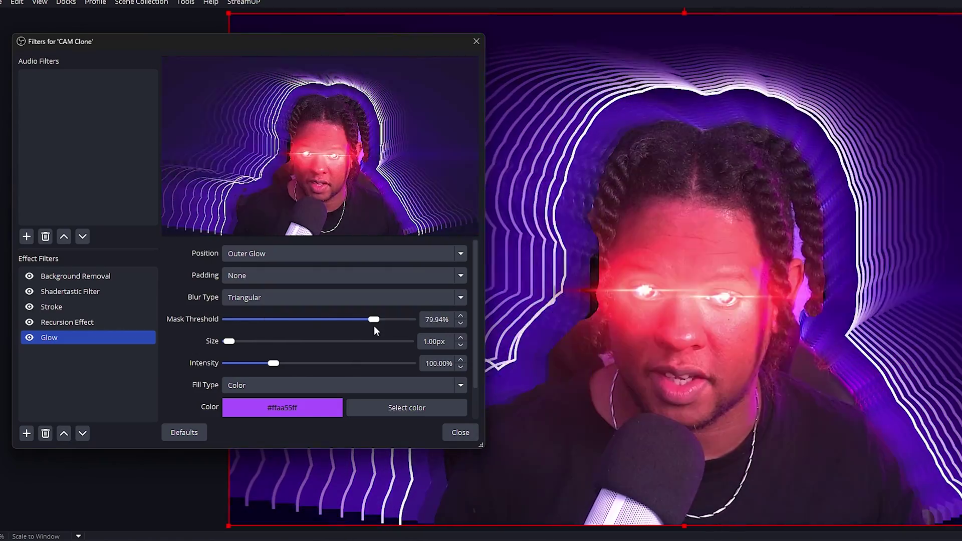
pyautogui.moveTo(273, 363)
pyautogui.mouseDown()
pyautogui.moveTo(232, 368)
pyautogui.moveTo(242, 368)
pyautogui.mouseUp()
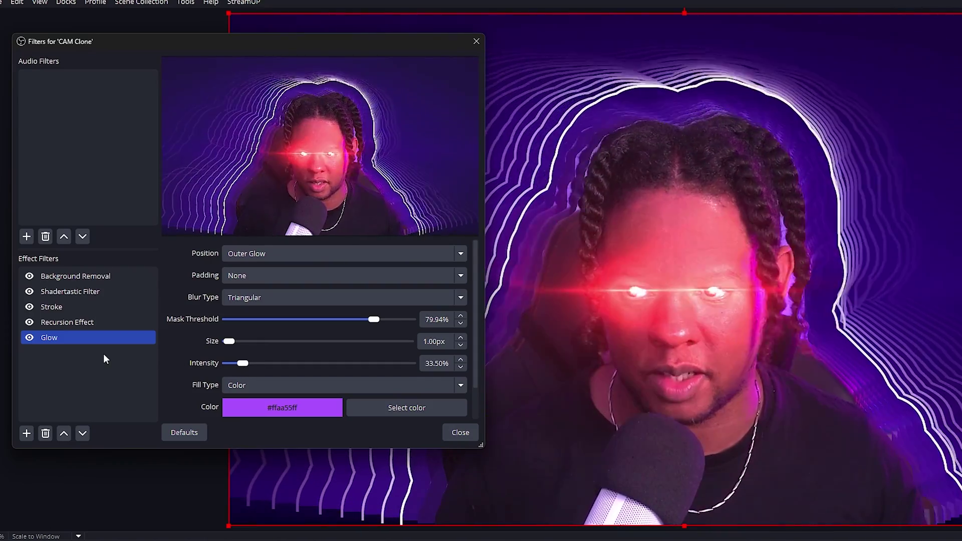
# Move the Glow filter up above Recursion Effect and Stroke in the CAM Clone order.
pyautogui.click(53, 339)
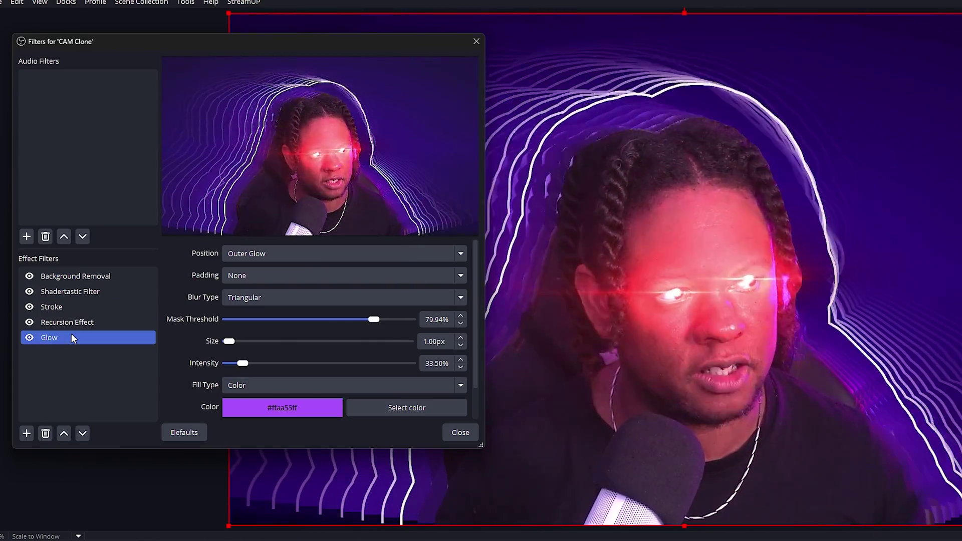
pyautogui.moveTo(71, 333); pyautogui.dragTo(69, 301)
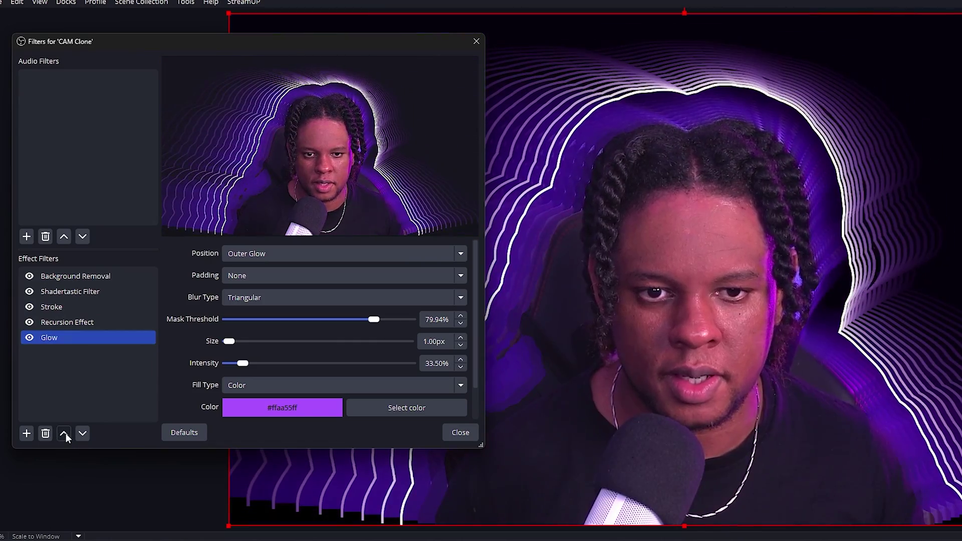
pyautogui.click(66, 434)
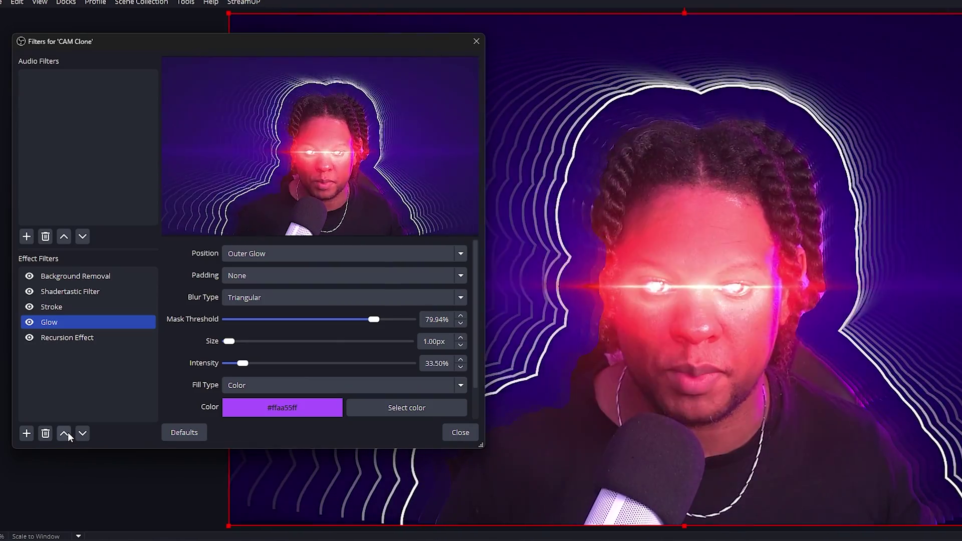
pyautogui.click(65, 434)
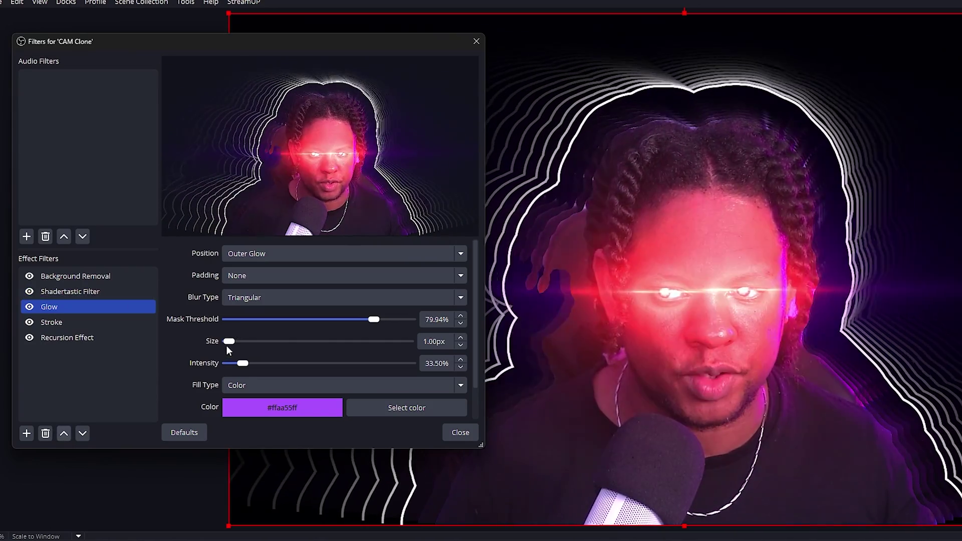
# Raise the glow Intensity to 209.60%.
pyautogui.moveTo(245, 363); pyautogui.dragTo(326, 367)
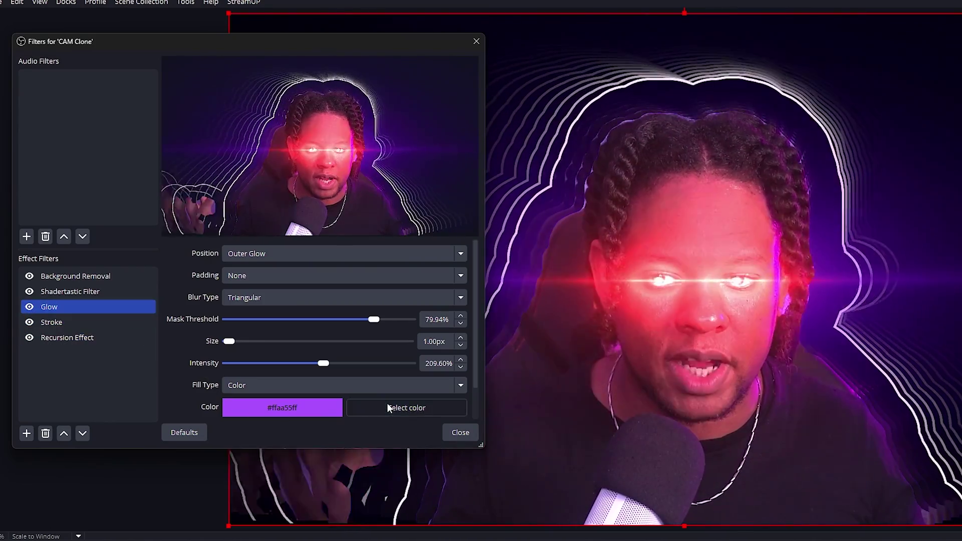
# Change the glow colour to red, then show the Stroke filter's settings.
pyautogui.click(387, 403)
pyautogui.click(120, 174)
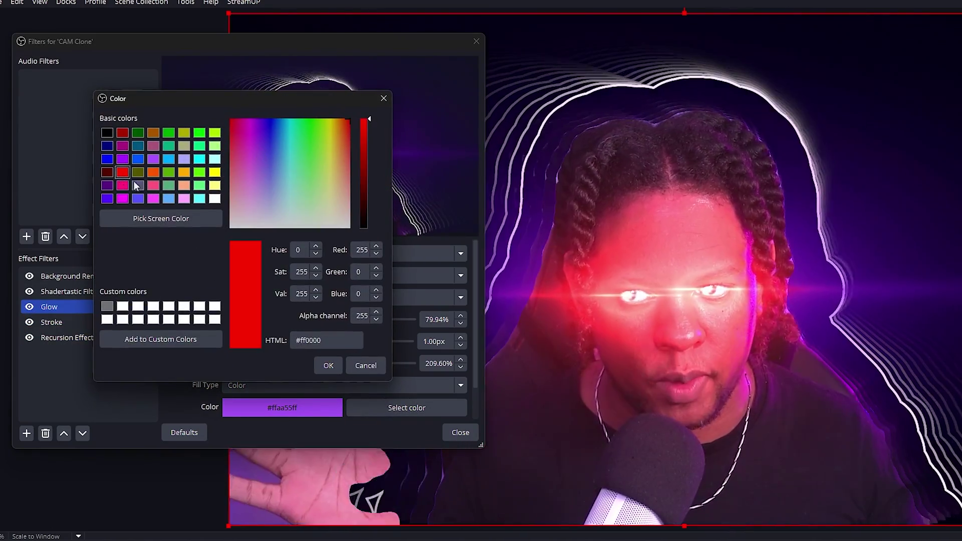
pyautogui.click(329, 367)
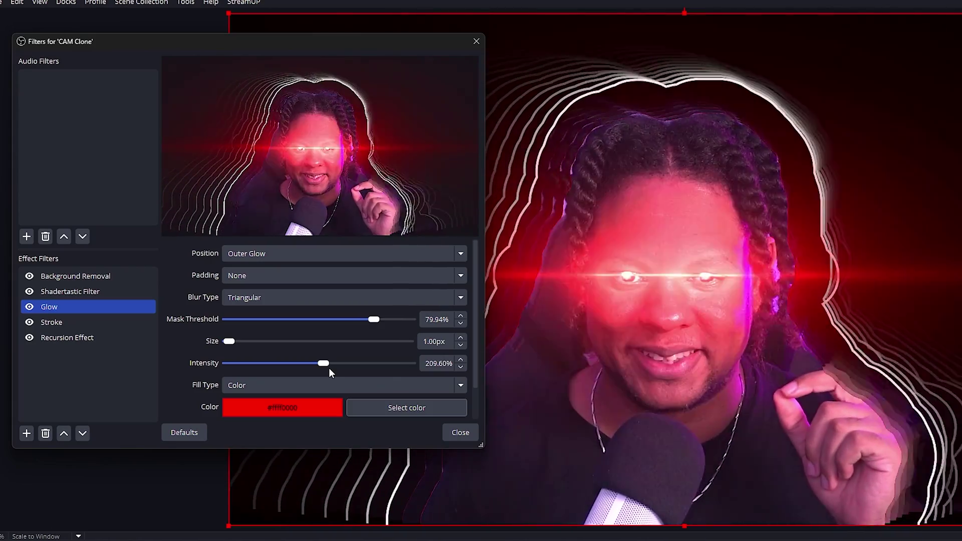
pyautogui.click(65, 322)
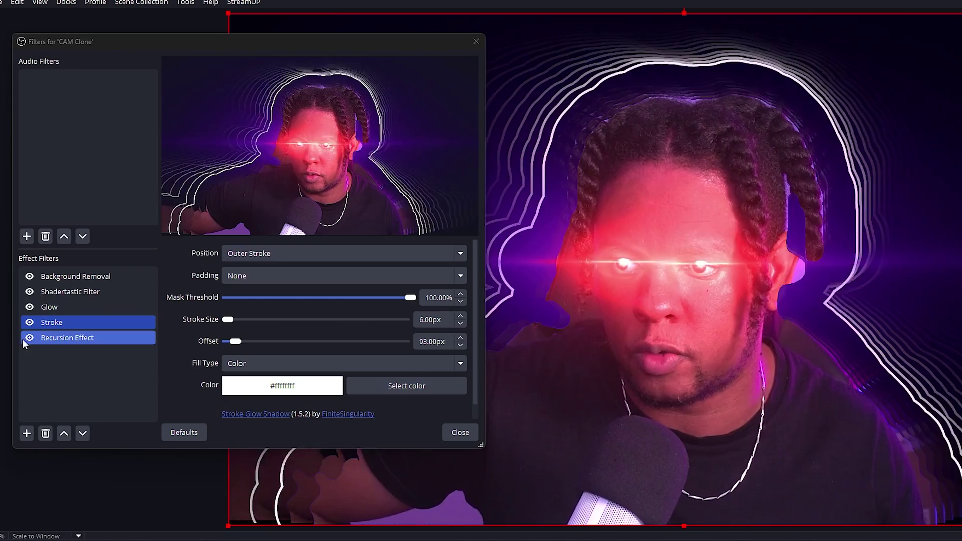
# Toggle the CAM Clone effect filters off and back on to preview each stage.
pyautogui.click(29, 337)
pyautogui.click(29, 307)
pyautogui.click(29, 291)
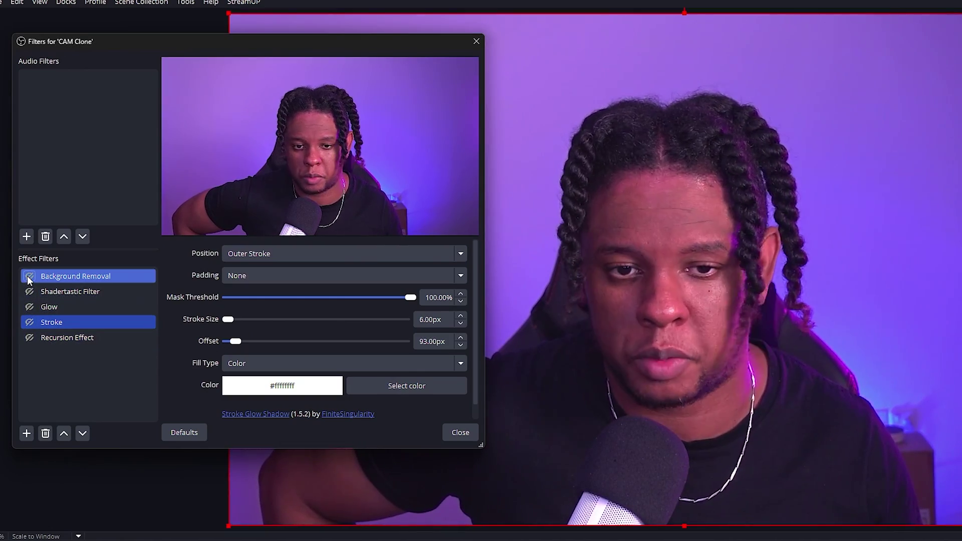
pyautogui.click(27, 276)
pyautogui.click(28, 291)
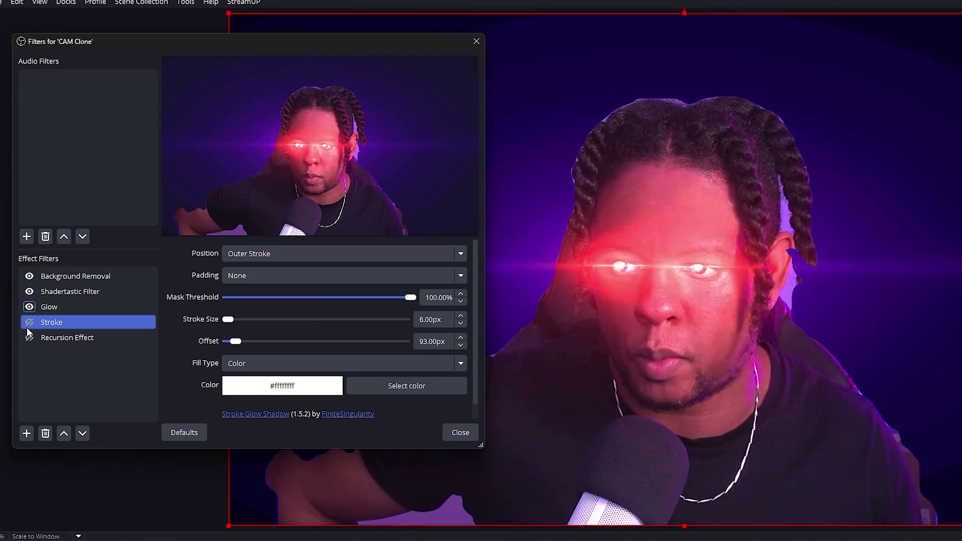
pyautogui.click(29, 322)
pyautogui.click(29, 338)
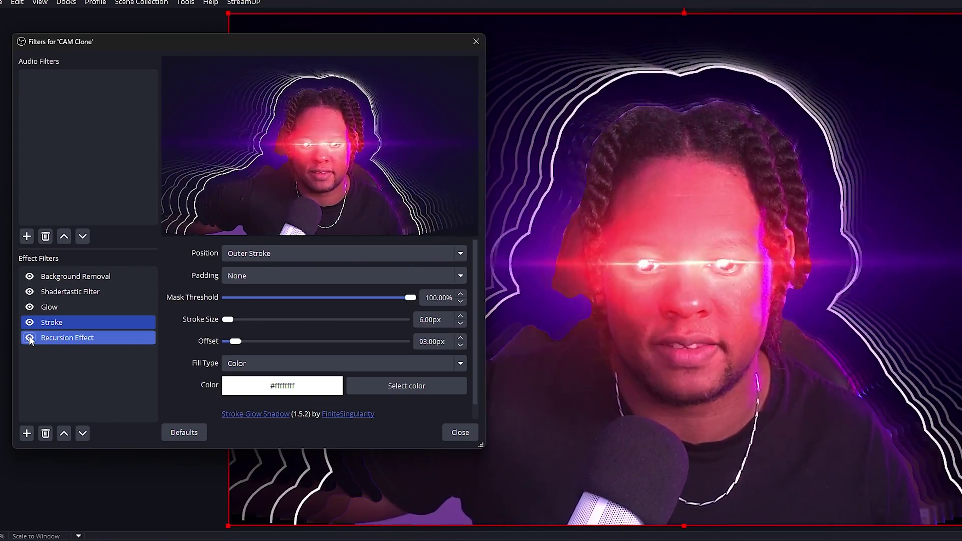
# Switch the filters off again, then re-enable Background Removal, Shadertastic, Glow, Stroke and Recursion Effect.
pyautogui.click(29, 337)
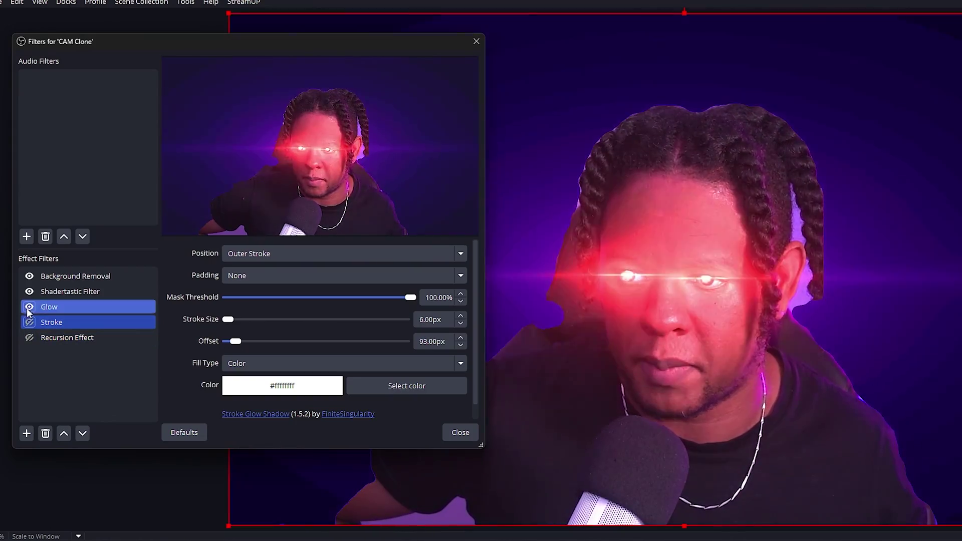
pyautogui.click(28, 307)
pyautogui.click(29, 276)
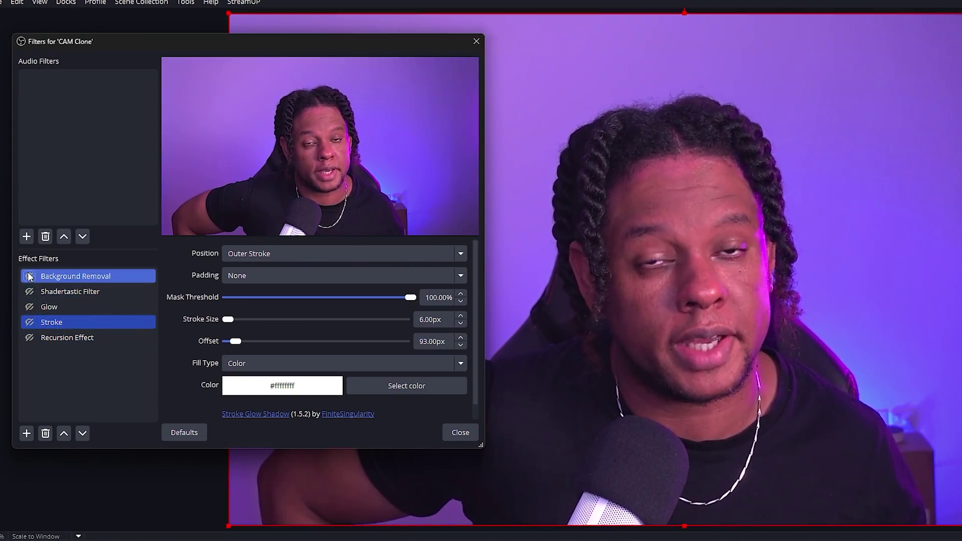
pyautogui.click(29, 277)
pyautogui.click(28, 307)
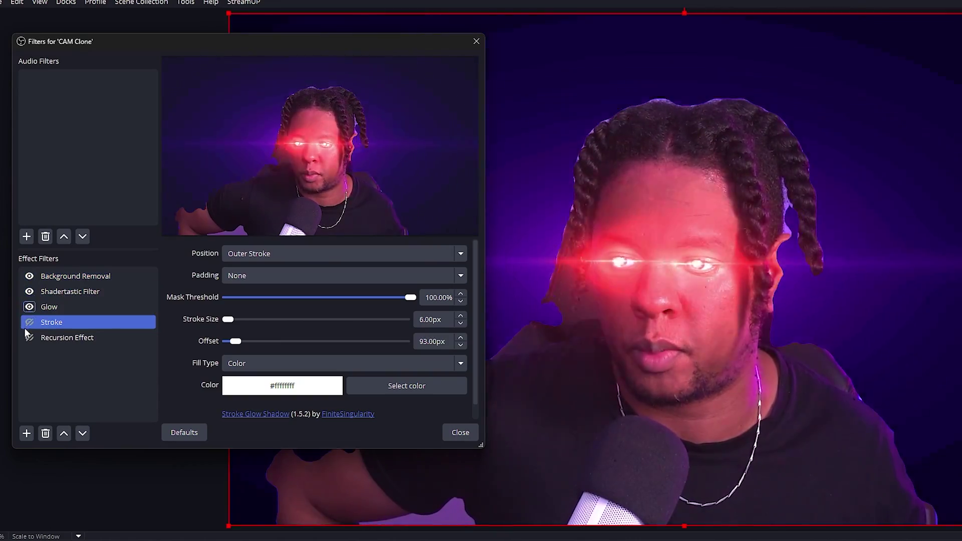
pyautogui.click(28, 322)
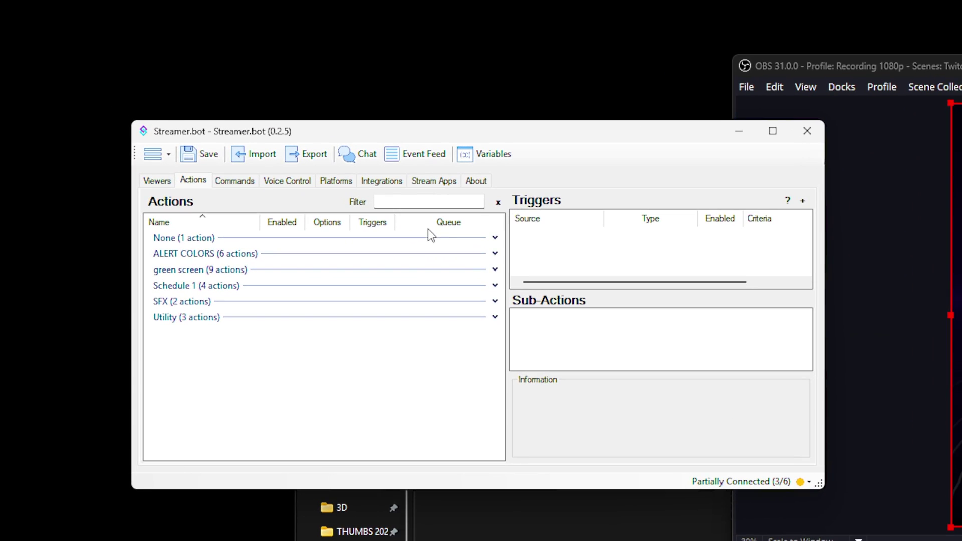
# Add a new Streamer.bot action named LASER.
pyautogui.rightClick(297, 380)
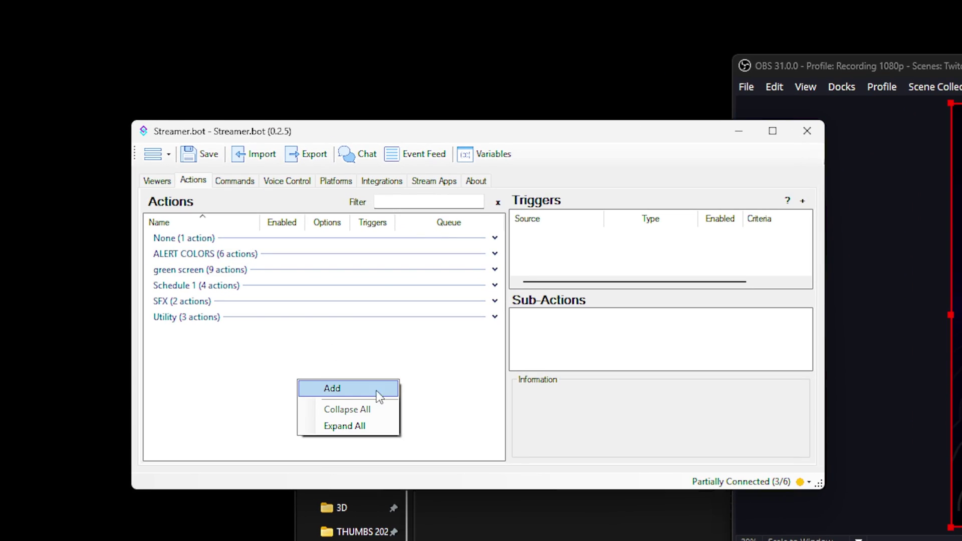
pyautogui.click(374, 394)
pyautogui.write('L')
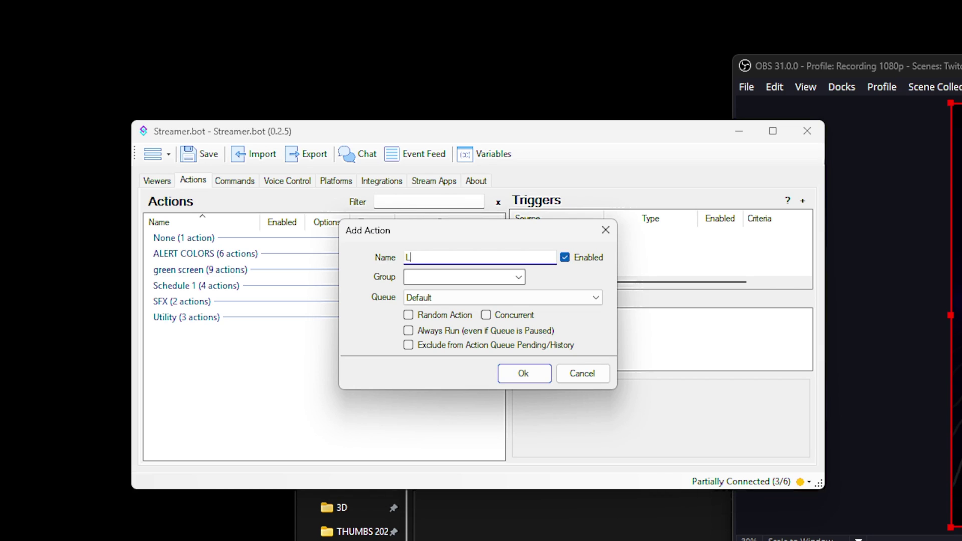
pyautogui.write('ASER')
pyautogui.press('Return')
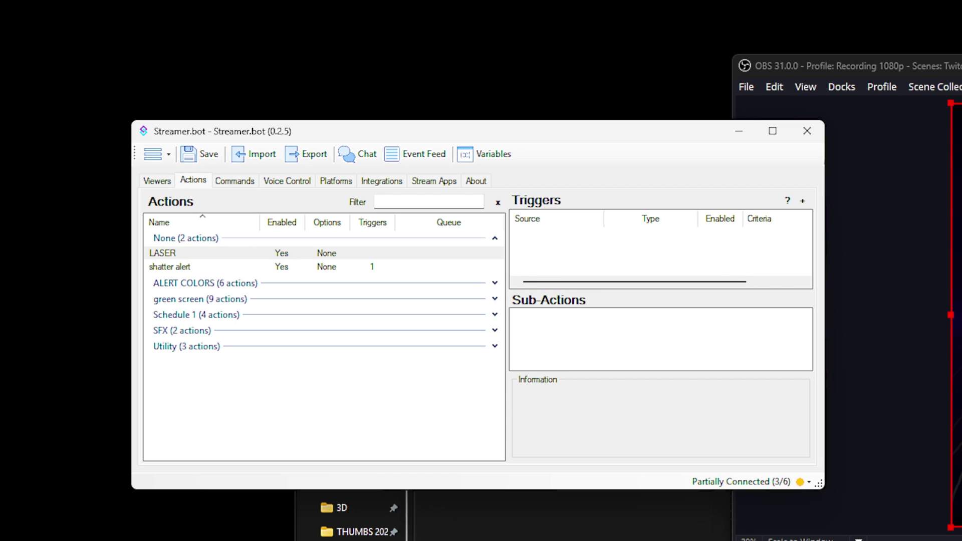
# Arrange the OBS CAM Clone filters window beside the Streamer.bot window.
pyautogui.hotkey('alt', 'Tab')
pyautogui.moveTo(890, 98)
pyautogui.mouseDown()
pyautogui.moveTo(759, 32)
pyautogui.moveTo(914, 8)
pyautogui.mouseUp()
pyautogui.click(431, 362)
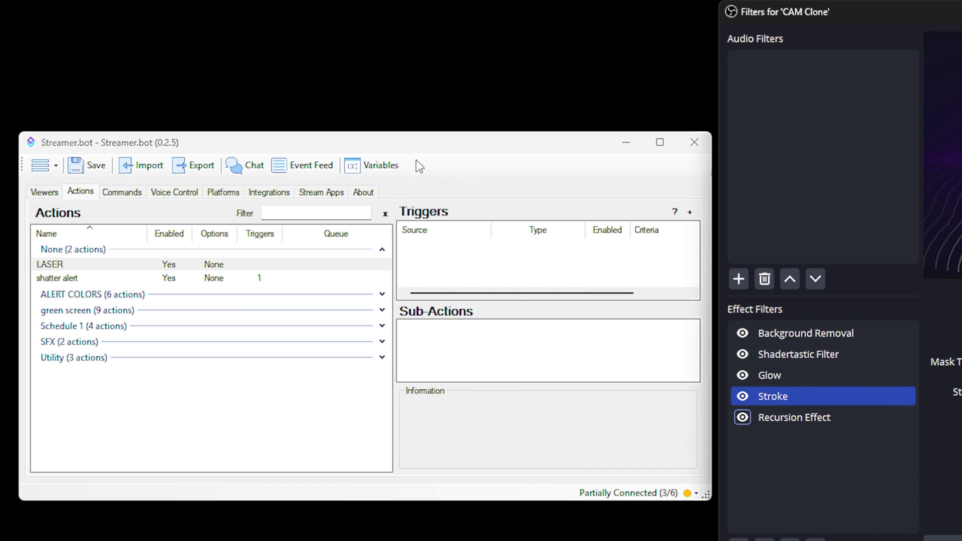
pyautogui.moveTo(434, 139); pyautogui.dragTo(434, 91)
# Add an OBS Set Source Filter State sub-action making CAM Clone's Background Removal visible.
pyautogui.rightClick(440, 293)
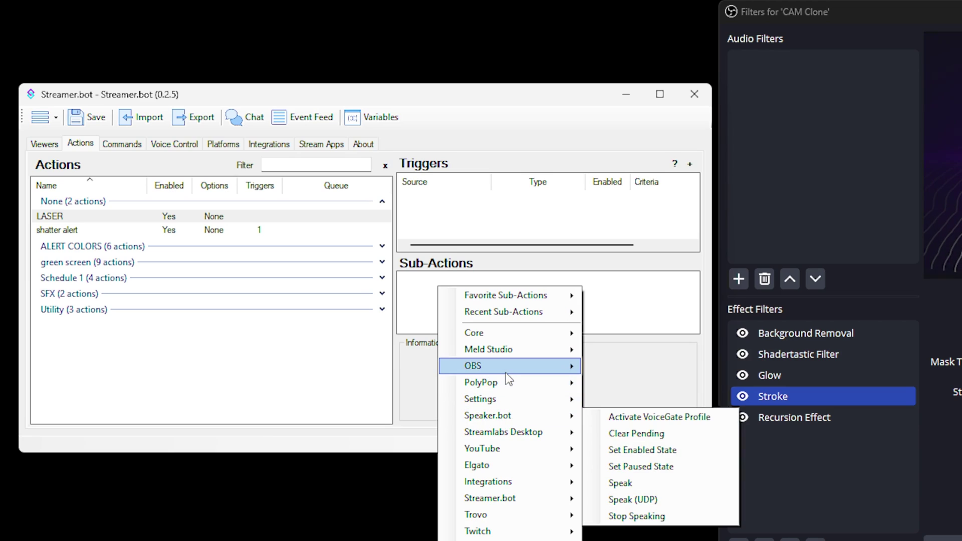
pyautogui.moveTo(361, 96)
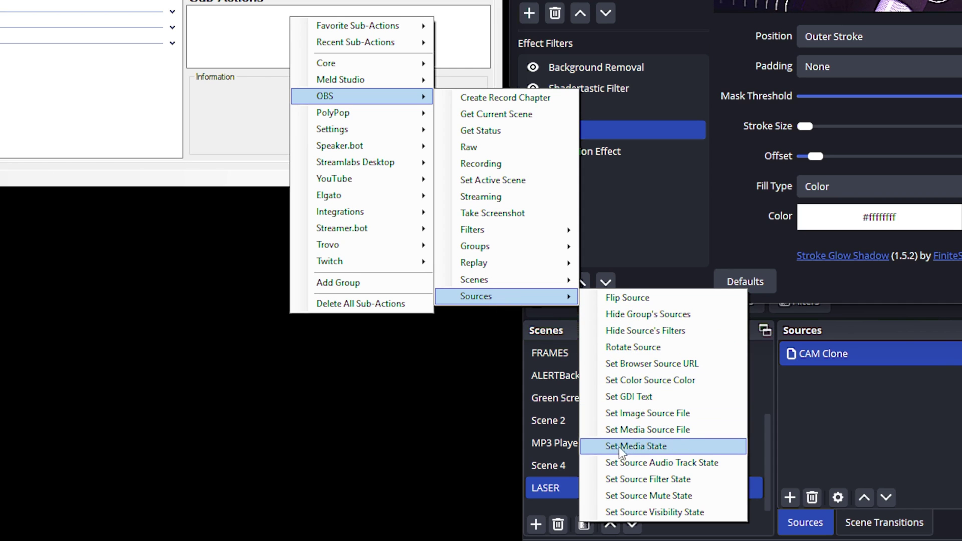
pyautogui.click(625, 484)
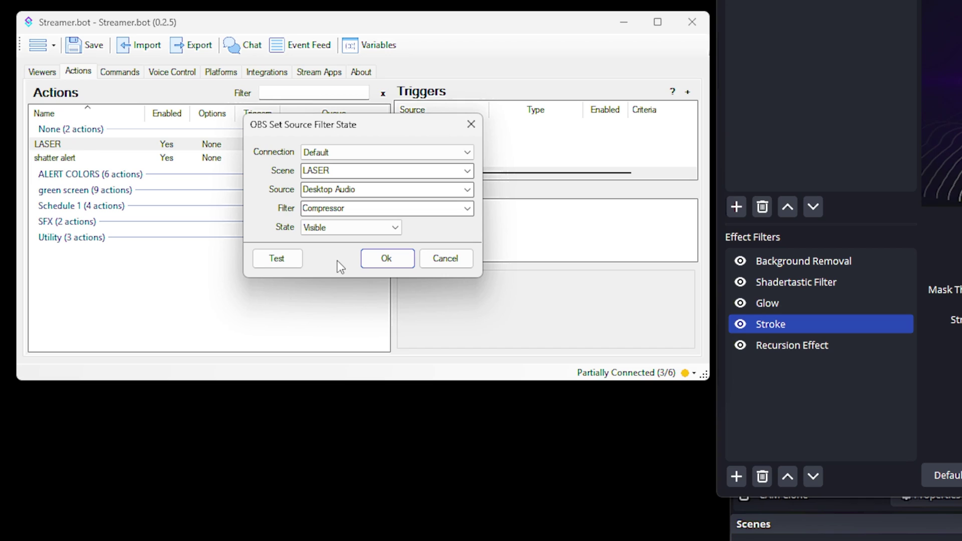
pyautogui.click(467, 189)
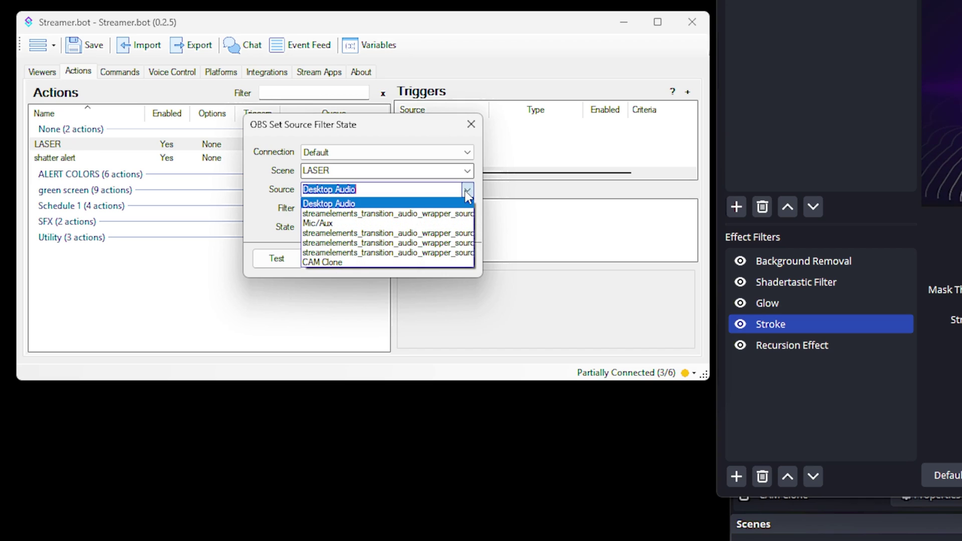
pyautogui.click(374, 262)
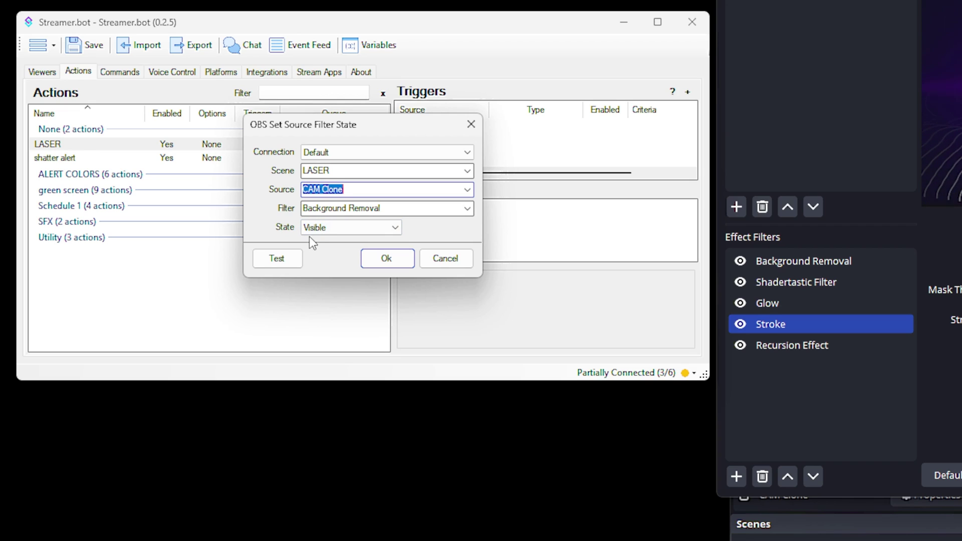
pyautogui.click(368, 258)
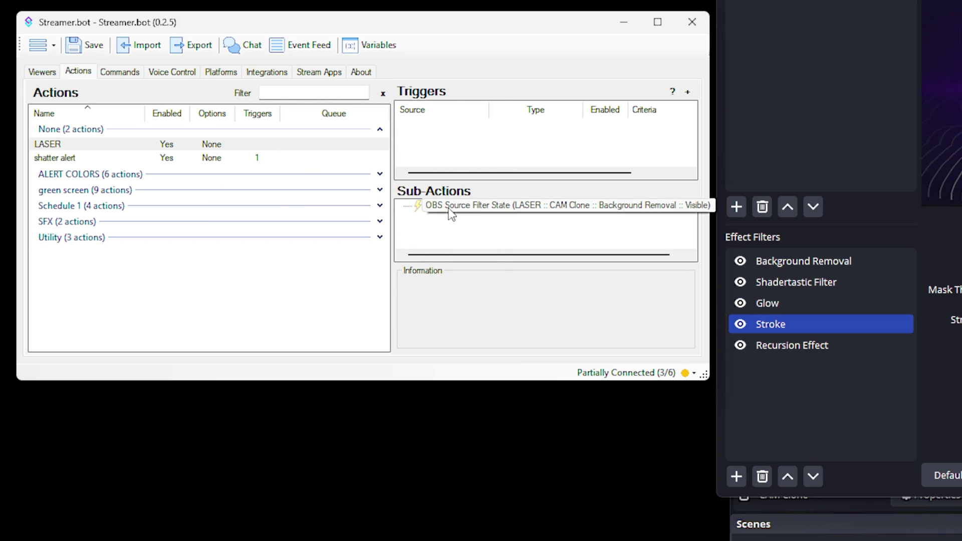
# Duplicate the sub-action into copies that show the Shadertastic Filter and Glow filters.
pyautogui.rightClick(436, 208)
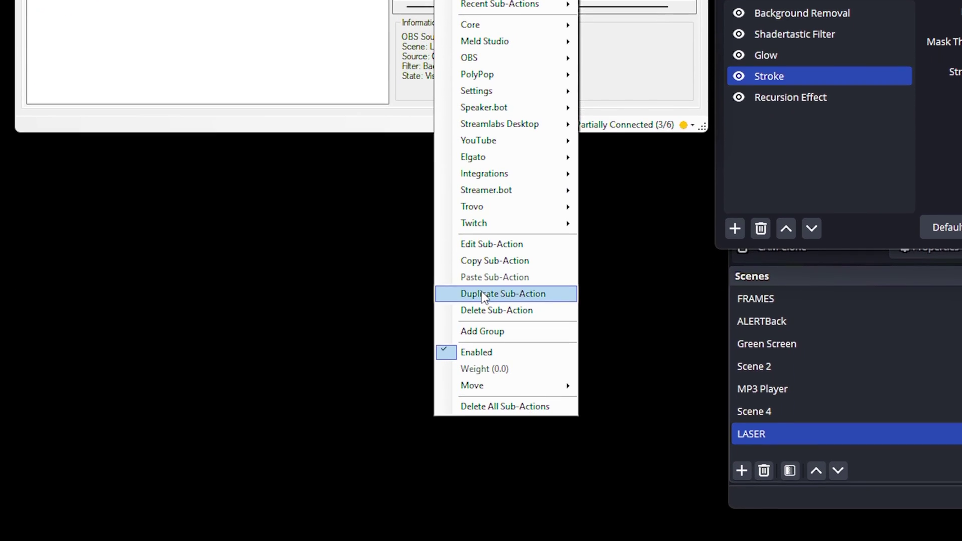
pyautogui.click(481, 294)
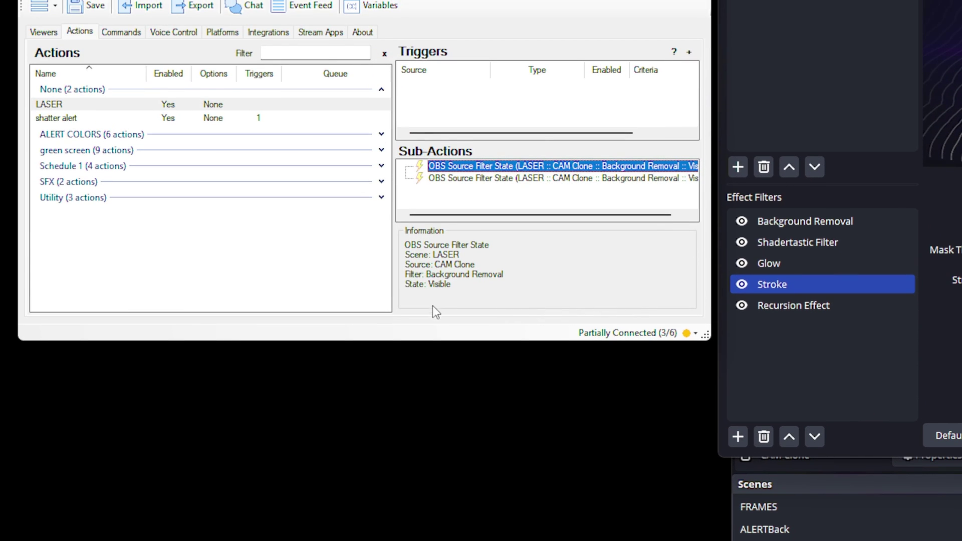
pyautogui.doubleClick(461, 183)
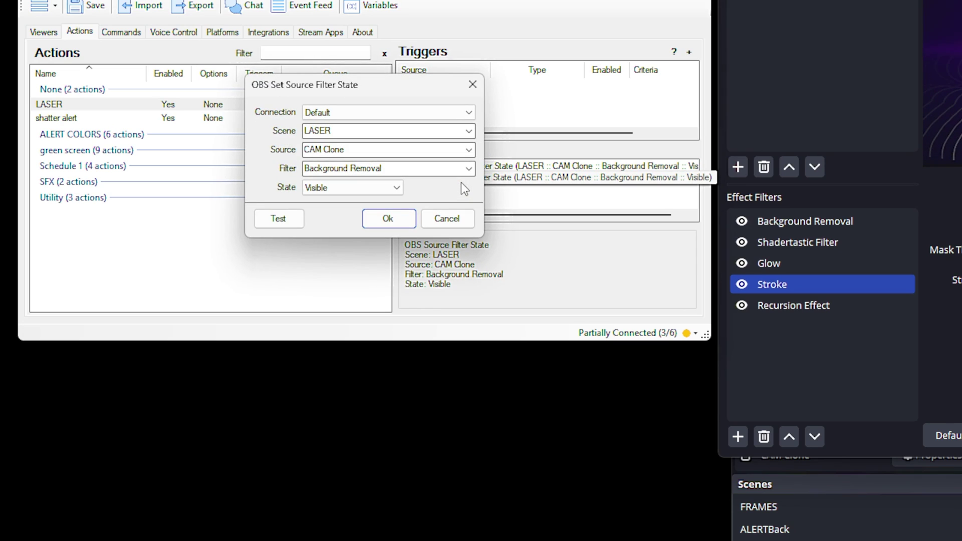
pyautogui.click(469, 171)
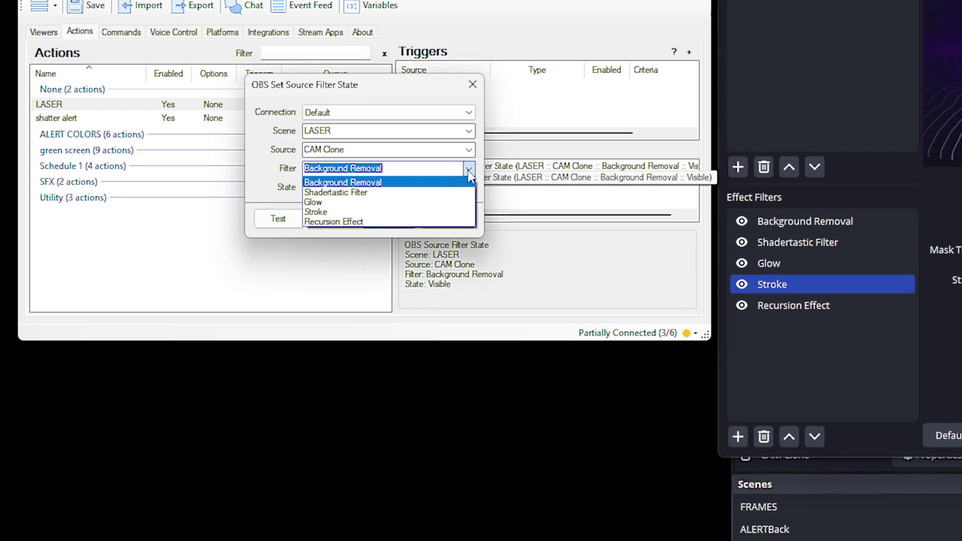
pyautogui.click(438, 194)
pyautogui.click(379, 219)
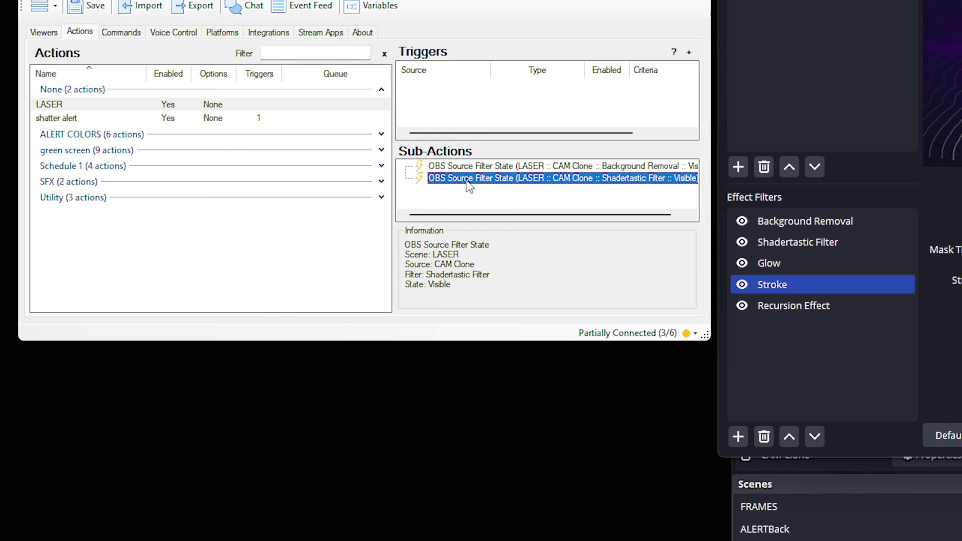
pyautogui.rightClick(466, 179)
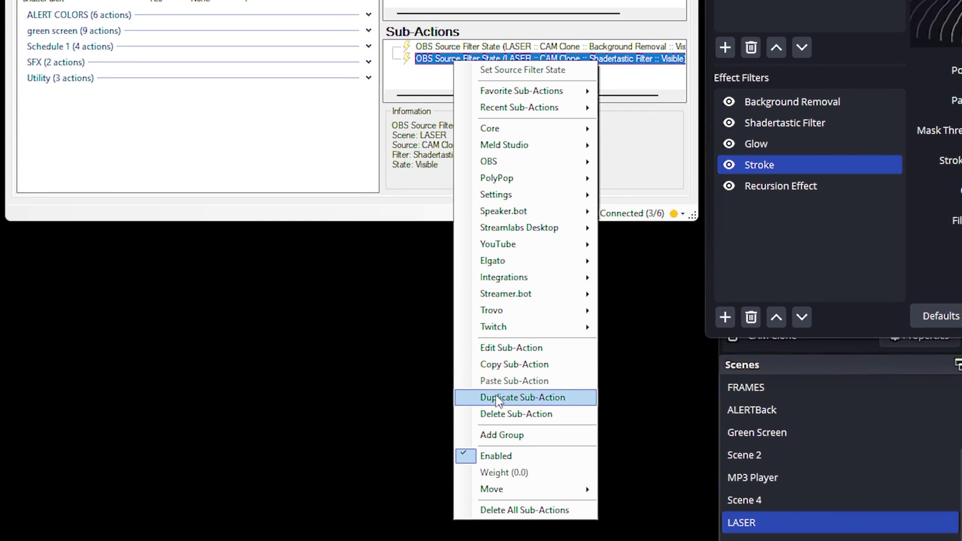
pyautogui.click(519, 517)
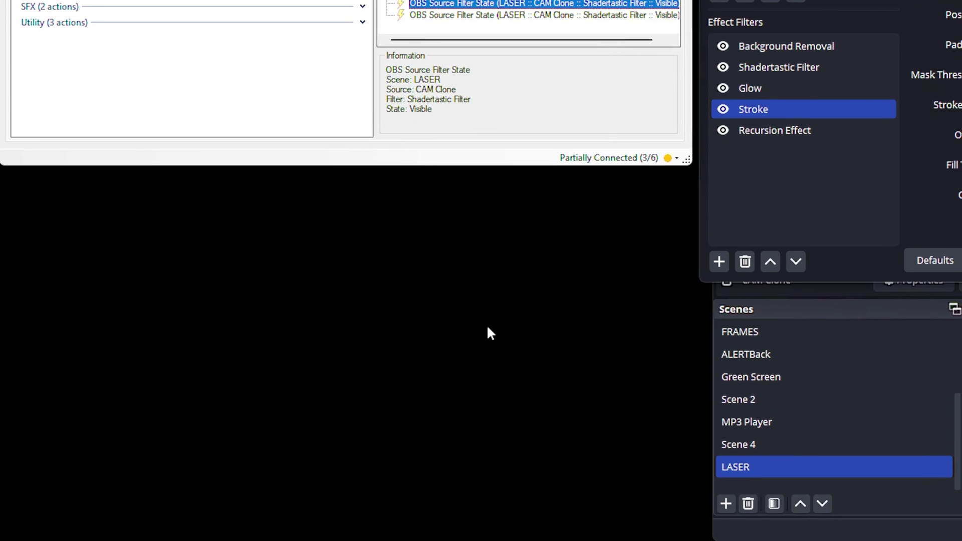
pyautogui.doubleClick(447, 118)
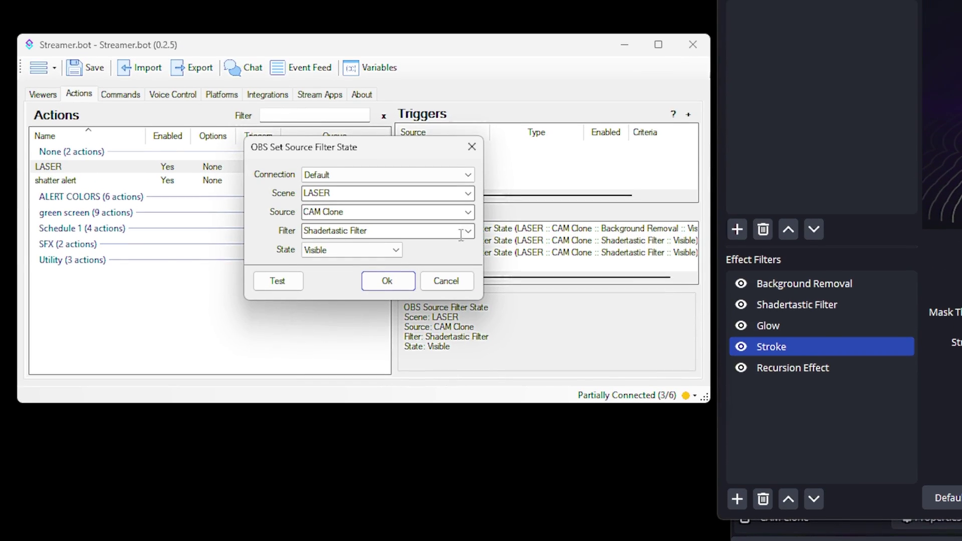
pyautogui.click(469, 248)
pyautogui.click(438, 284)
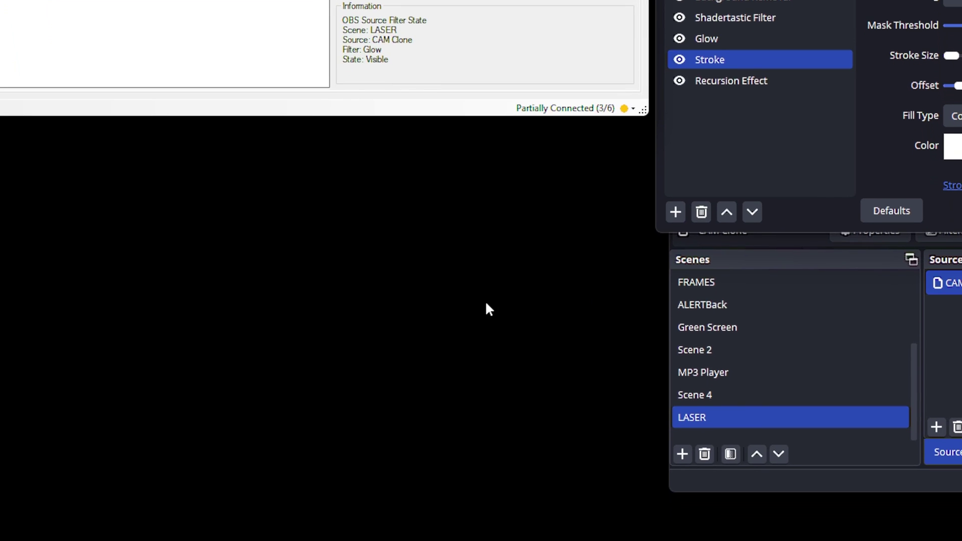
# Duplicate again into copies that show the Stroke and Recursion Effect filters.
pyautogui.hotkey('ctrl', 'd')
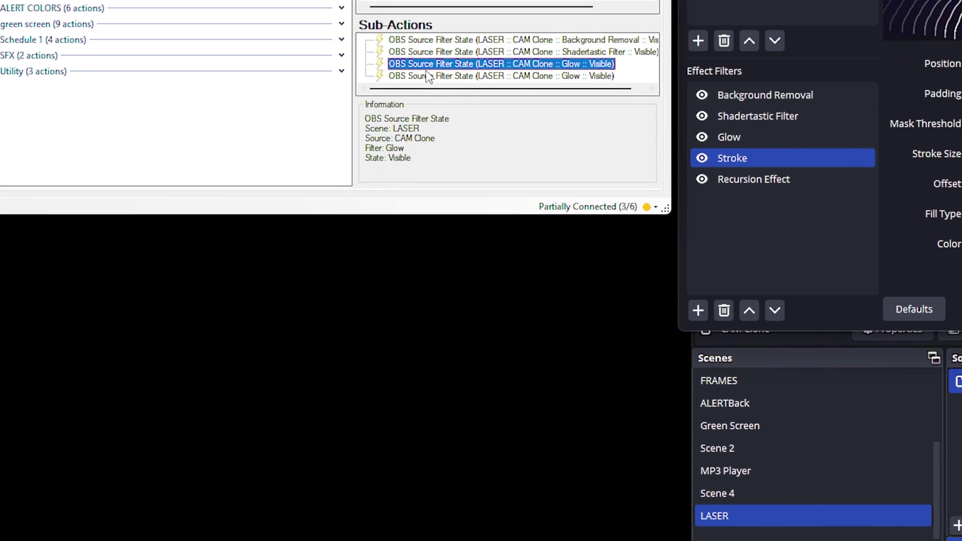
pyautogui.doubleClick(448, 165)
pyautogui.click(467, 248)
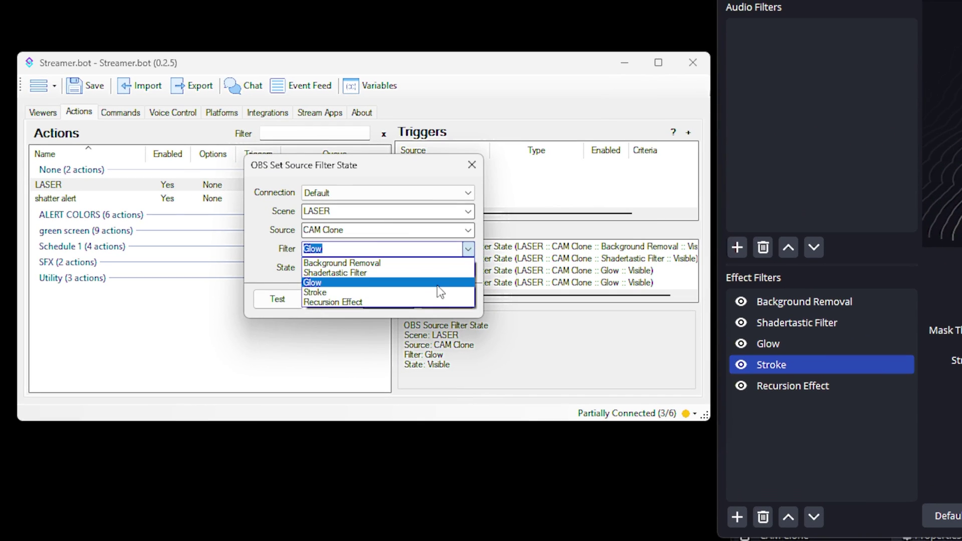
pyautogui.click(433, 294)
pyautogui.click(398, 298)
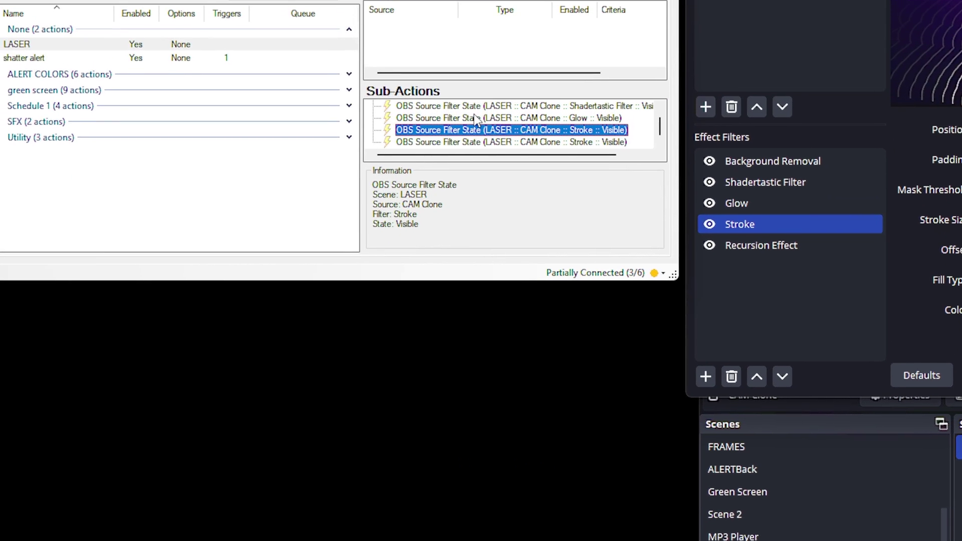
pyautogui.doubleClick(452, 270)
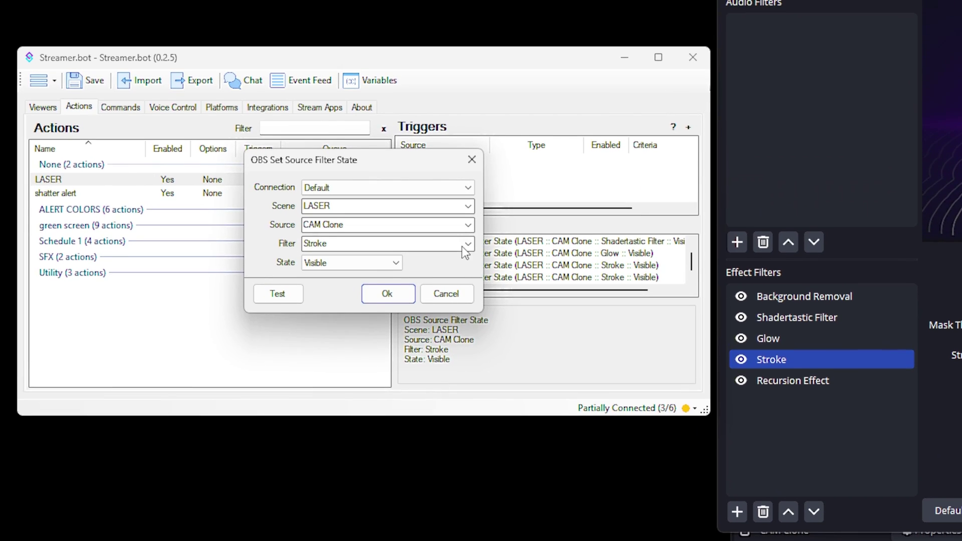
pyautogui.click(468, 256)
pyautogui.click(404, 311)
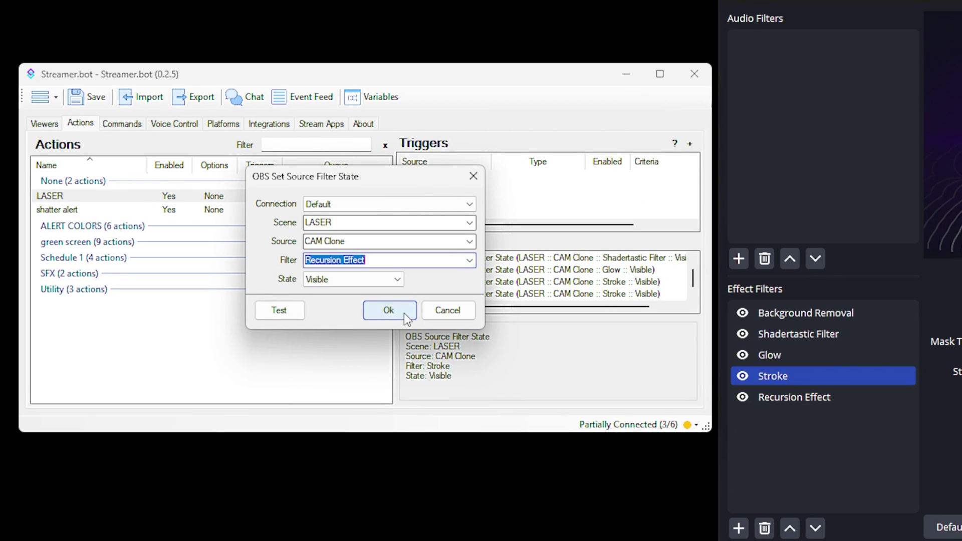
pyautogui.click(380, 313)
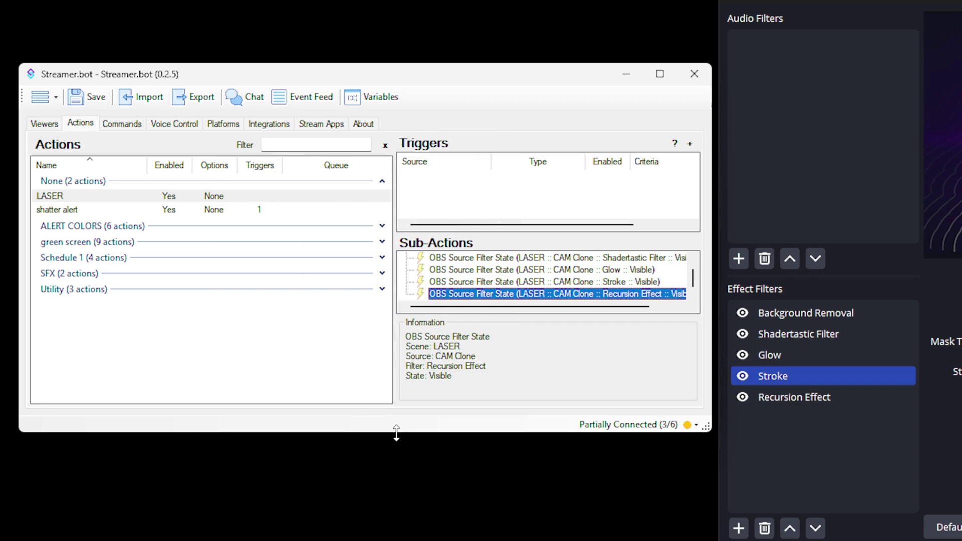
# Enlarge the Streamer.bot window to show all five sub-actions.
pyautogui.moveTo(393, 434); pyautogui.dragTo(402, 486)
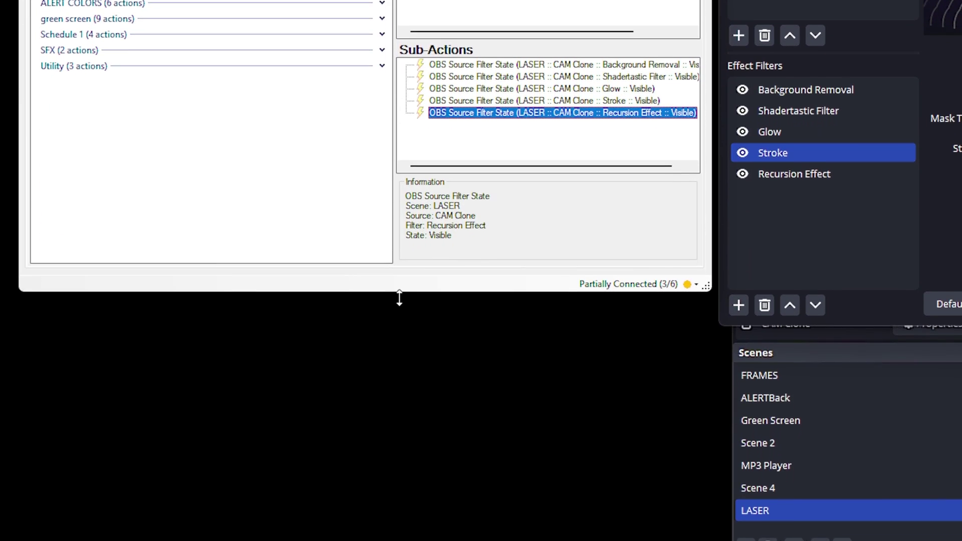
pyautogui.moveTo(401, 355); pyautogui.dragTo(401, 456)
pyautogui.click(440, 280)
pyautogui.rightClick(440, 280)
pyautogui.moveTo(474, 320)
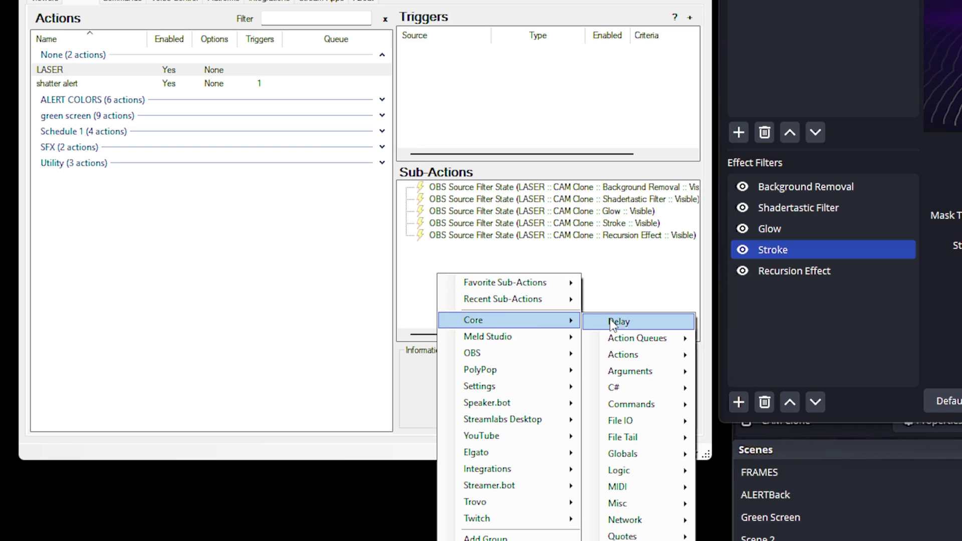
pyautogui.click(638, 325)
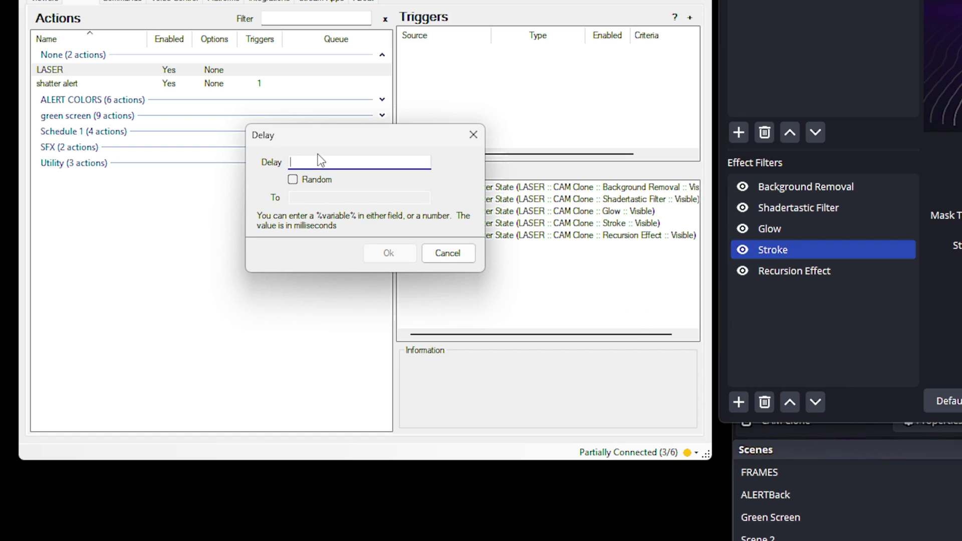
pyautogui.write('5000')
pyautogui.click(391, 258)
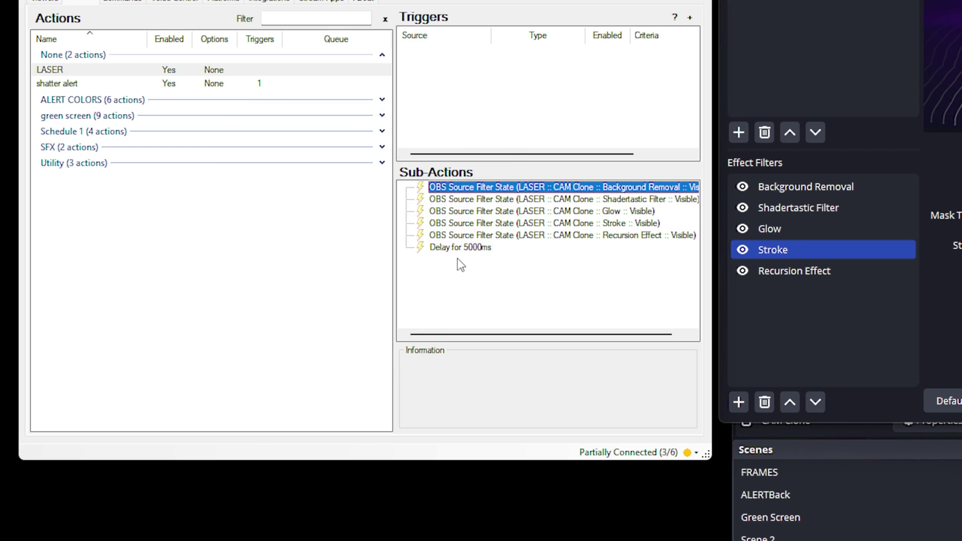
pyautogui.click(456, 236)
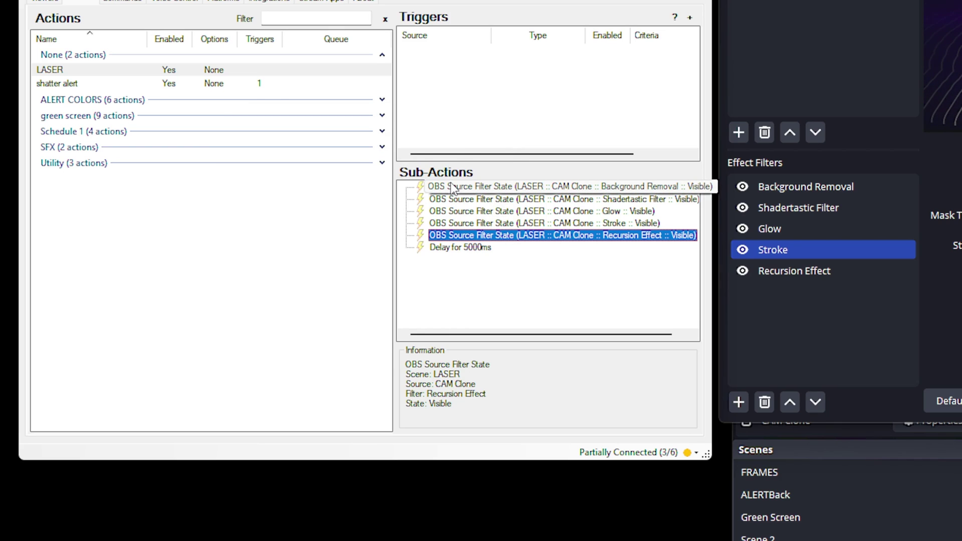
pyautogui.click(454, 188)
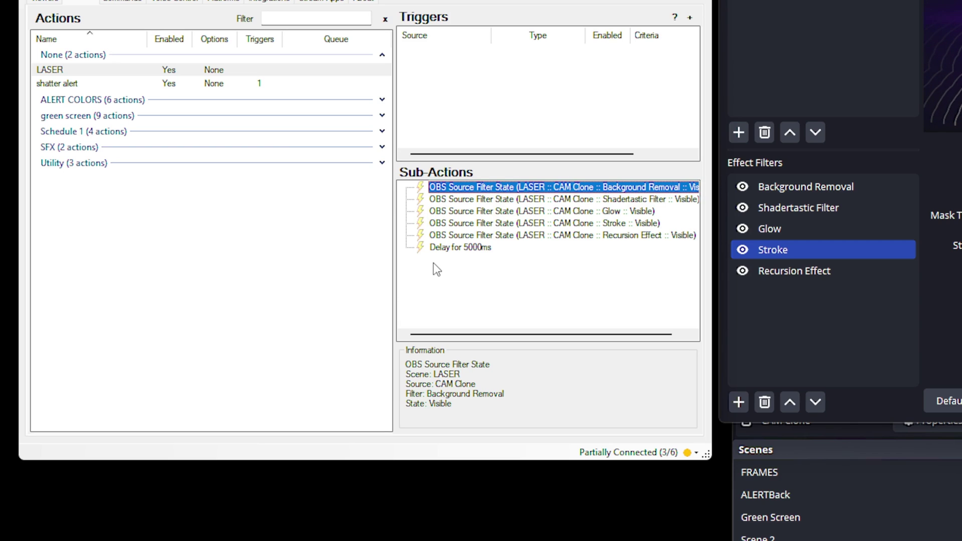
# Duplicate the Background Removal and Shadertastic Filter steps as Hidden-state copies.
pyautogui.rightClick(443, 189)
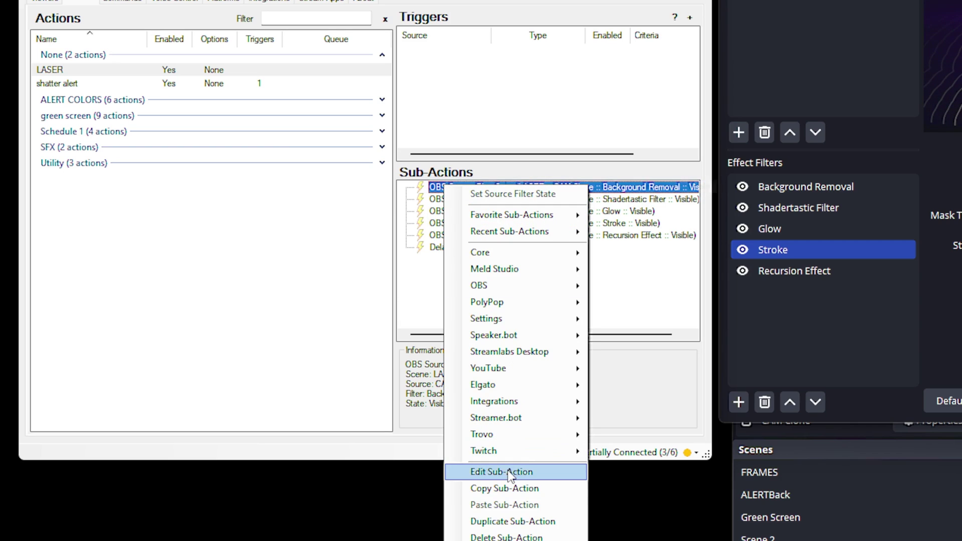
pyautogui.click(510, 521)
pyautogui.doubleClick(451, 259)
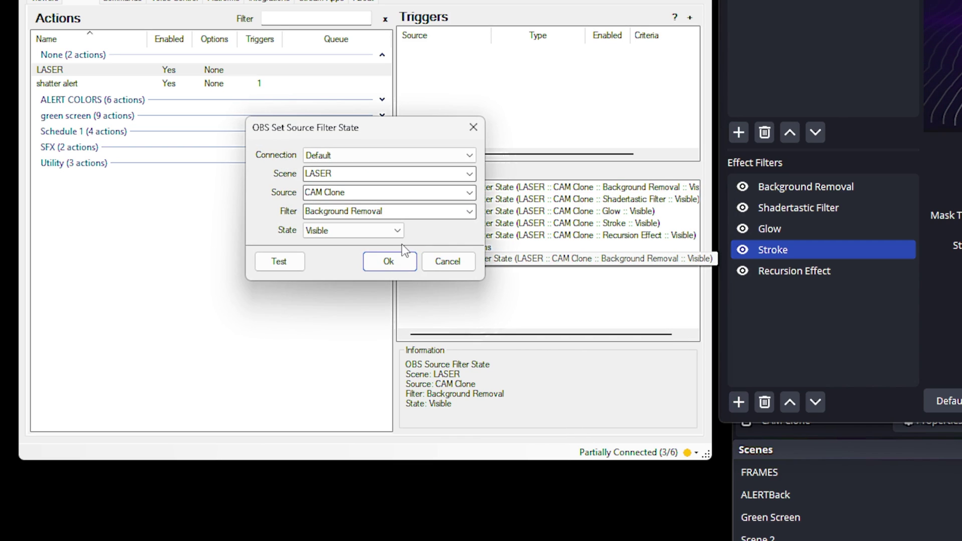
pyautogui.click(397, 231)
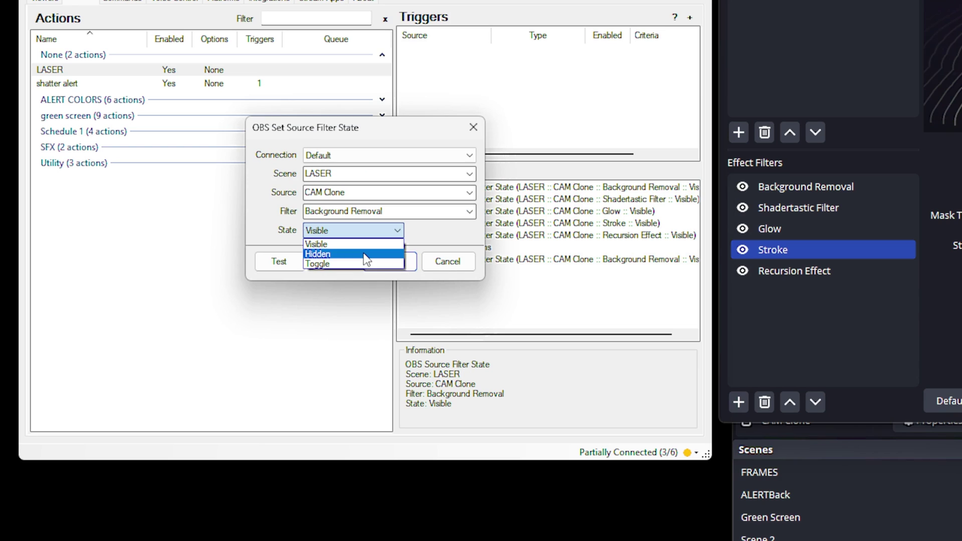
pyautogui.click(364, 254)
pyautogui.rightClick(452, 200)
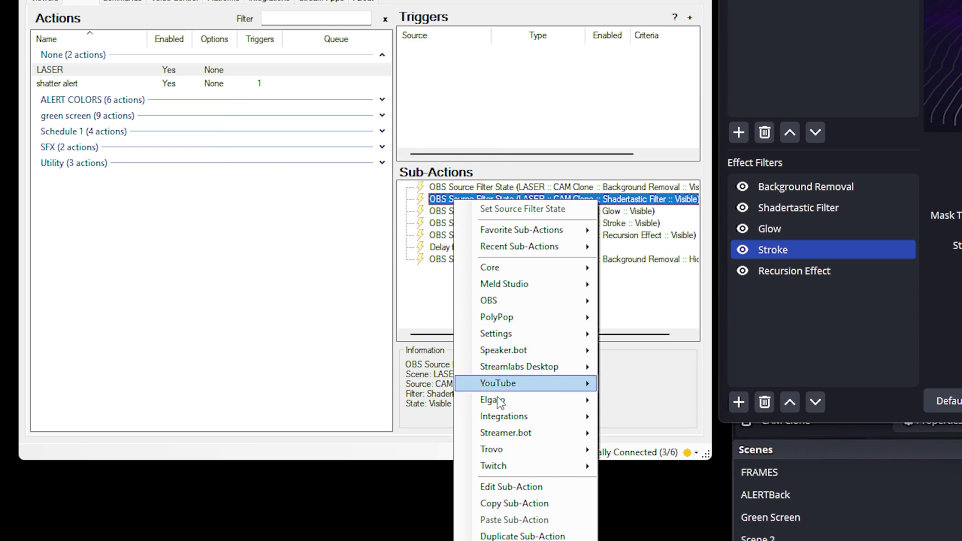
pyautogui.click(522, 536)
pyautogui.doubleClick(451, 270)
pyautogui.click(387, 260)
# Duplicate the Glow and Stroke steps as Hidden-state copies.
pyautogui.rightClick(481, 211)
pyautogui.click(519, 537)
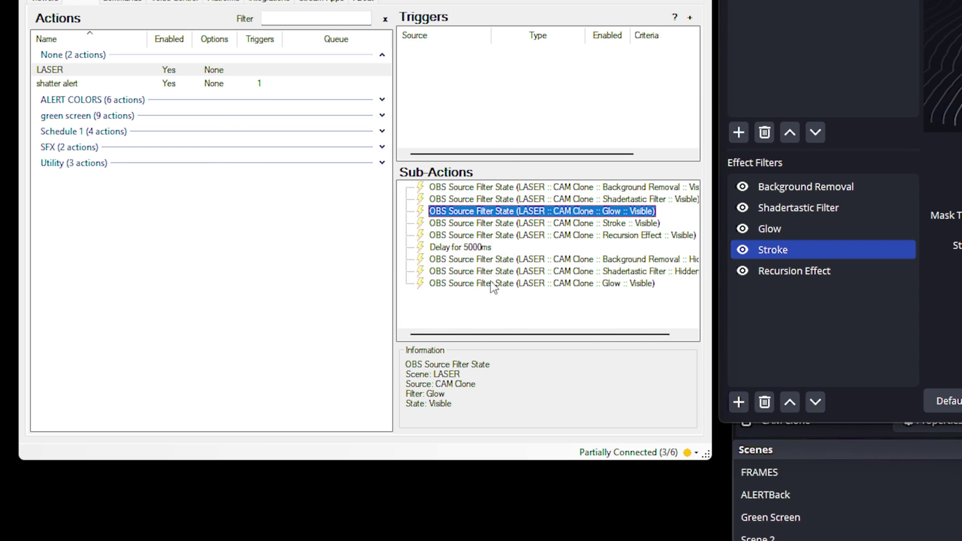
pyautogui.doubleClick(490, 282)
pyautogui.click(397, 230)
pyautogui.click(364, 255)
pyautogui.click(386, 260)
pyautogui.rightClick(423, 224)
pyautogui.click(519, 538)
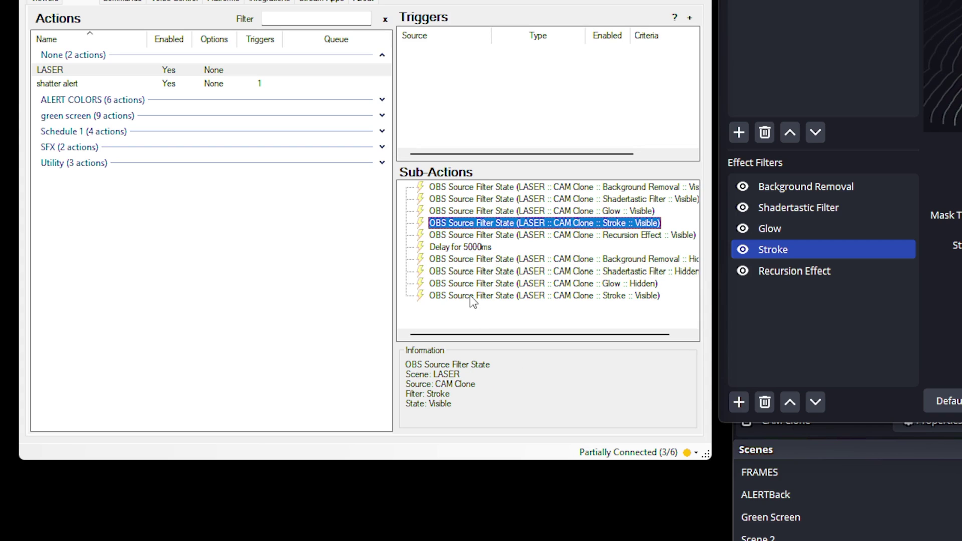
pyautogui.doubleClick(470, 295)
pyautogui.click(387, 260)
# Duplicate the Recursion Effect step as a Hidden-state copy after the 5000ms delay.
pyautogui.rightClick(432, 235)
pyautogui.click(519, 536)
pyautogui.doubleClick(451, 306)
pyautogui.click(346, 251)
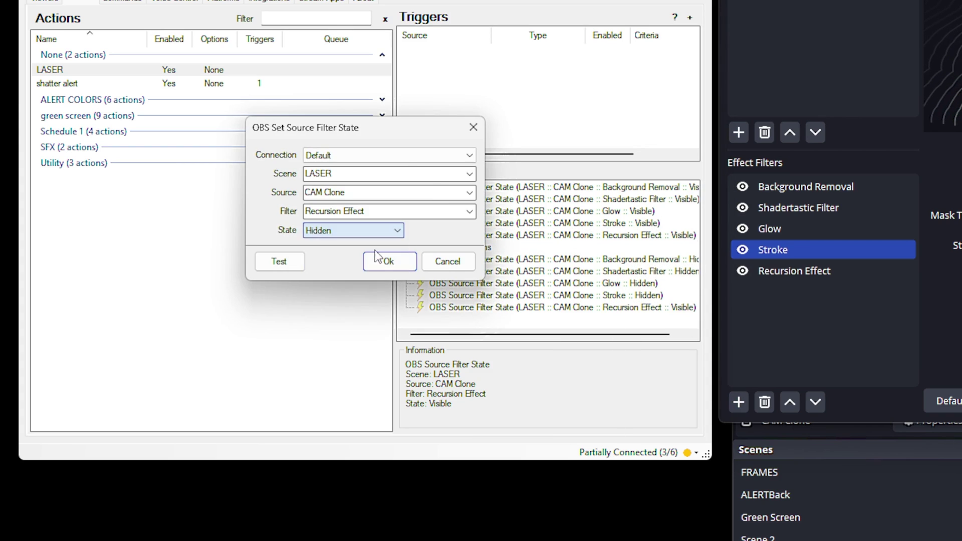
pyautogui.click(379, 260)
pyautogui.click(535, 245)
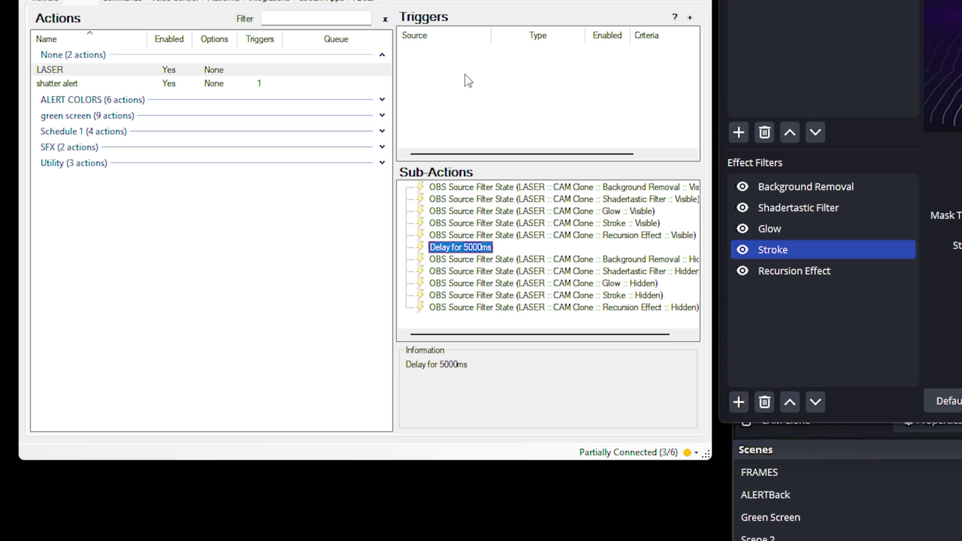
# Add a Twitch Channel Reward Redemption trigger and start creating a new reward.
pyautogui.rightClick(468, 80)
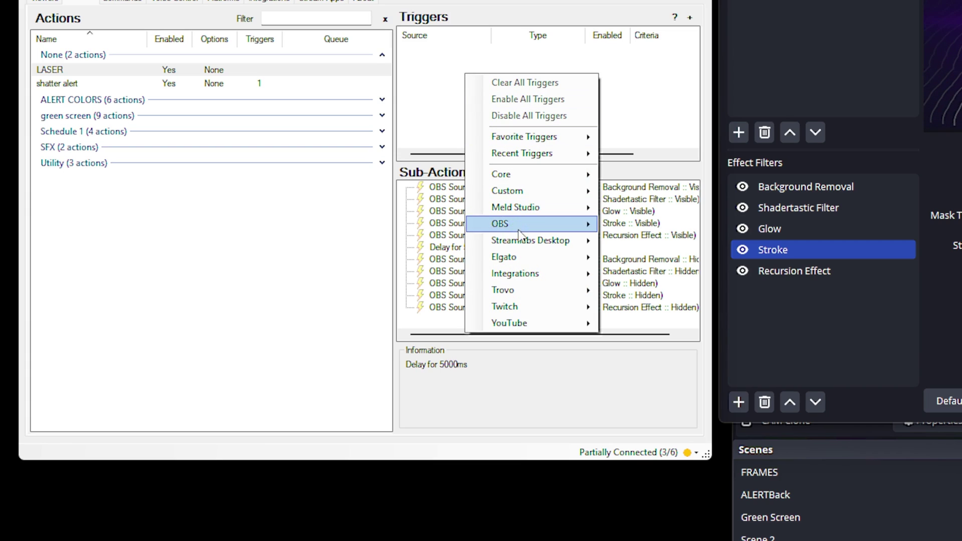
pyautogui.moveTo(531, 306)
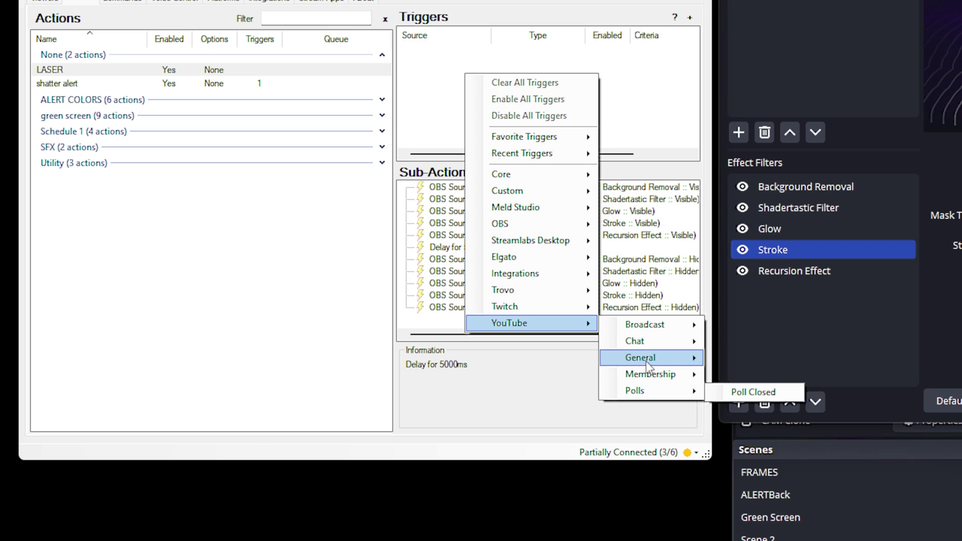
pyautogui.moveTo(657, 341)
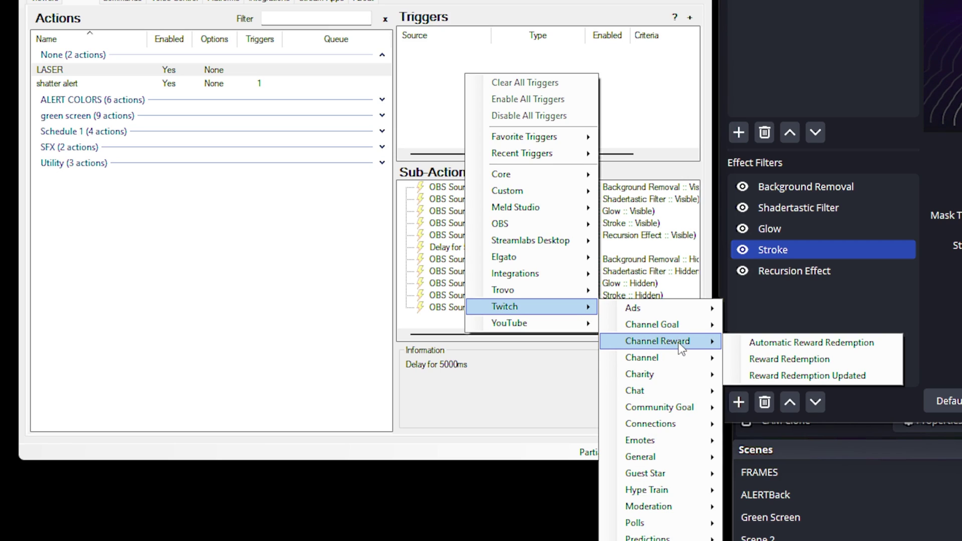
pyautogui.click(773, 364)
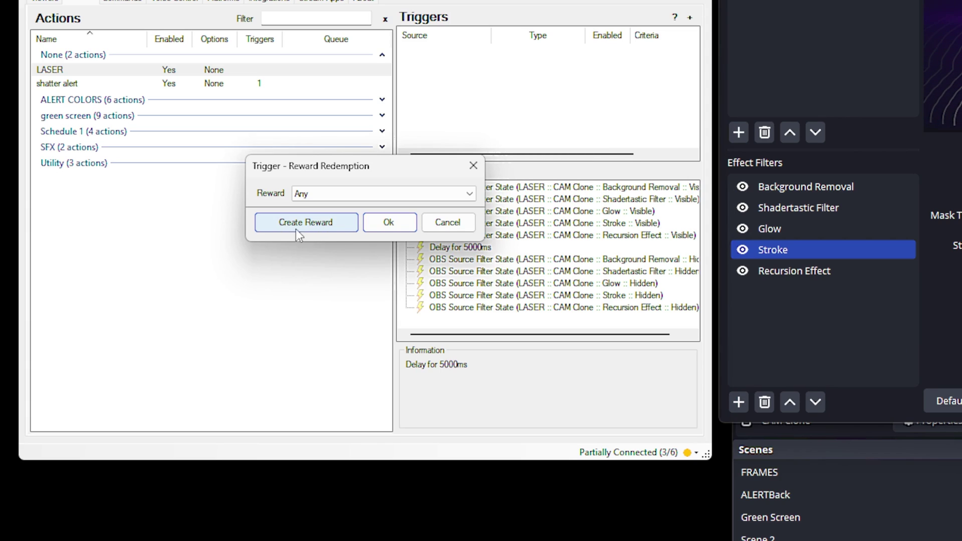
pyautogui.click(323, 228)
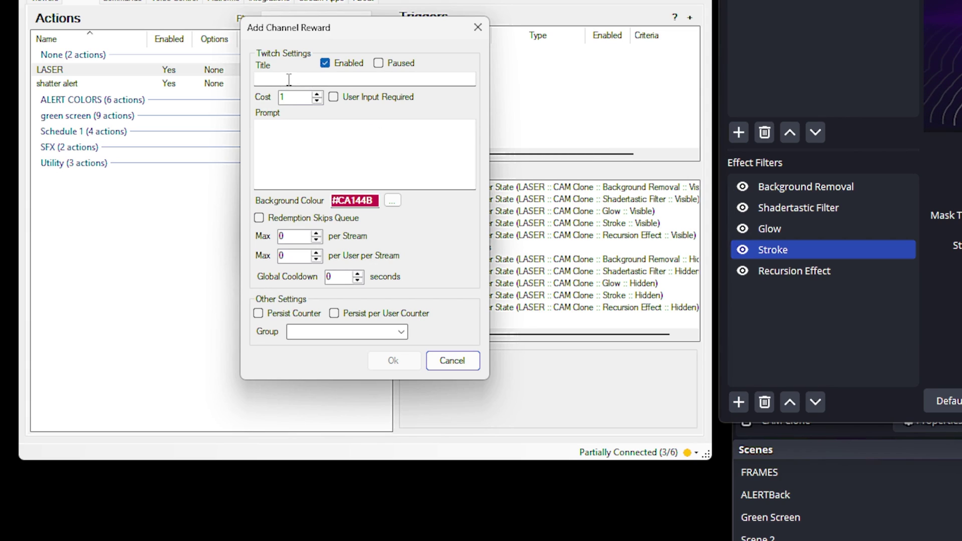
# Name the reward LASER EYES with a prompt and 1000 cost, save it and confirm the trigger.
pyautogui.click(289, 79)
pyautogui.write('LASER E')
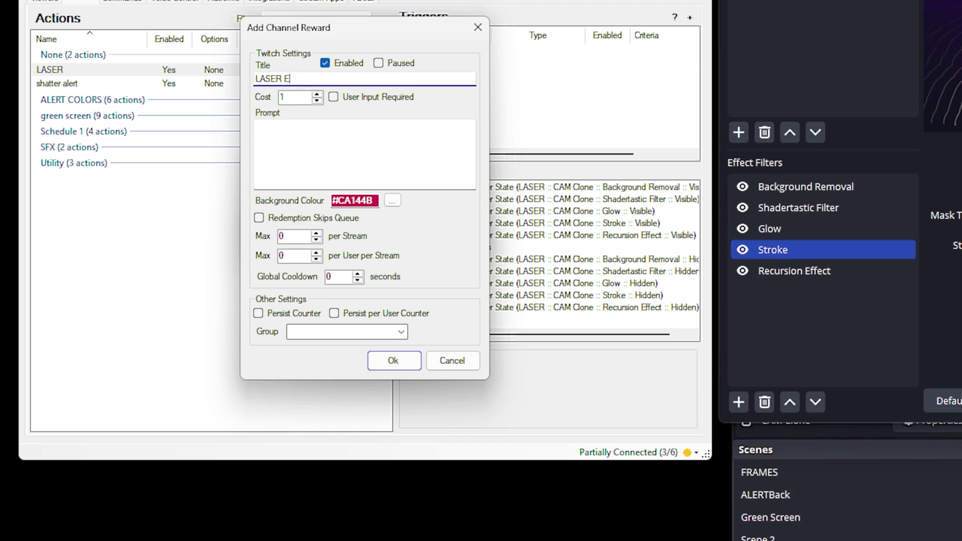
pyautogui.write('YES')
pyautogui.click(273, 137)
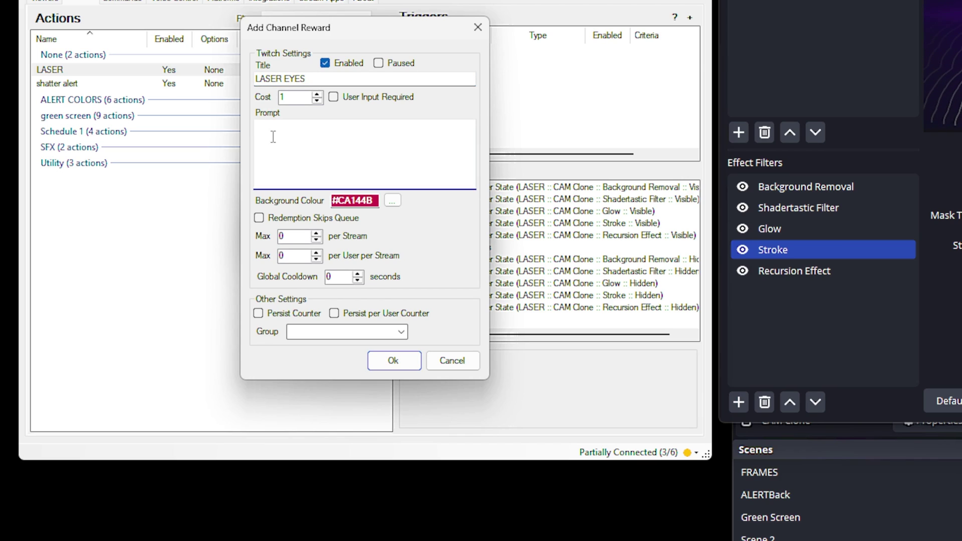
pyautogui.write('Activates laser eyes for 5 seconds')
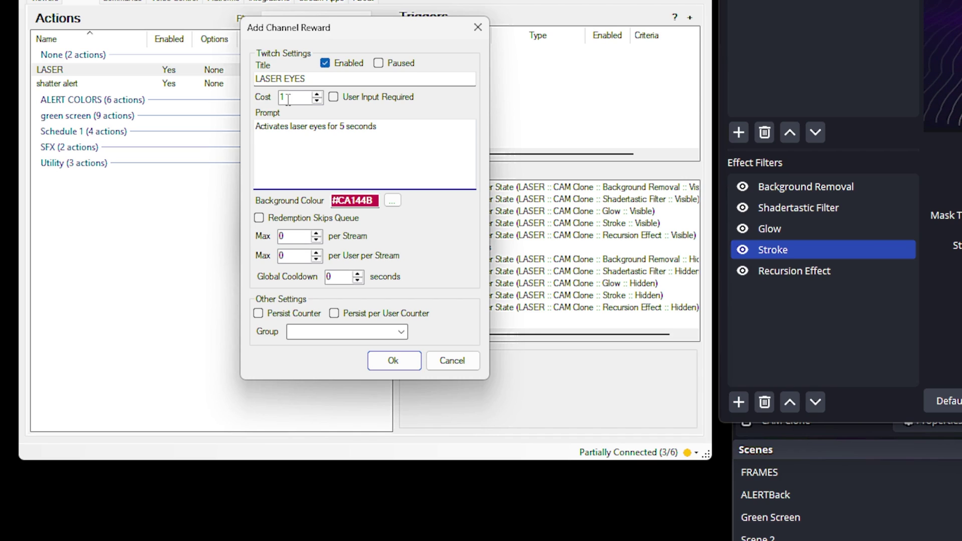
pyautogui.click(292, 97)
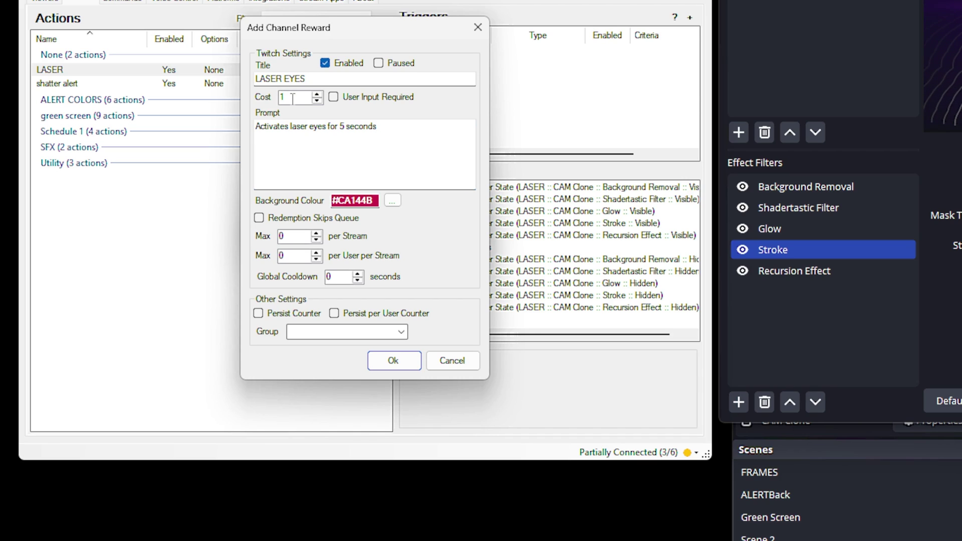
pyautogui.write('000')
pyautogui.click(401, 332)
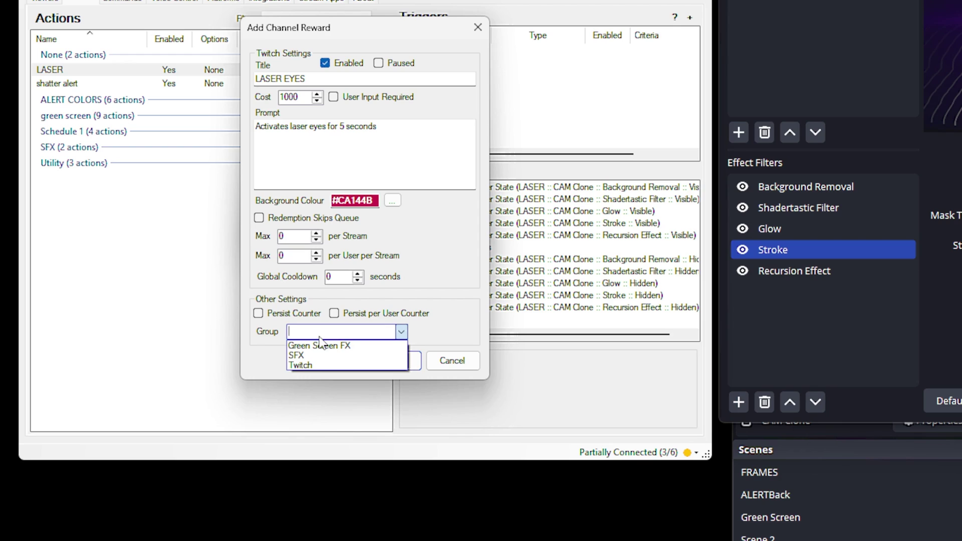
pyautogui.click(419, 324)
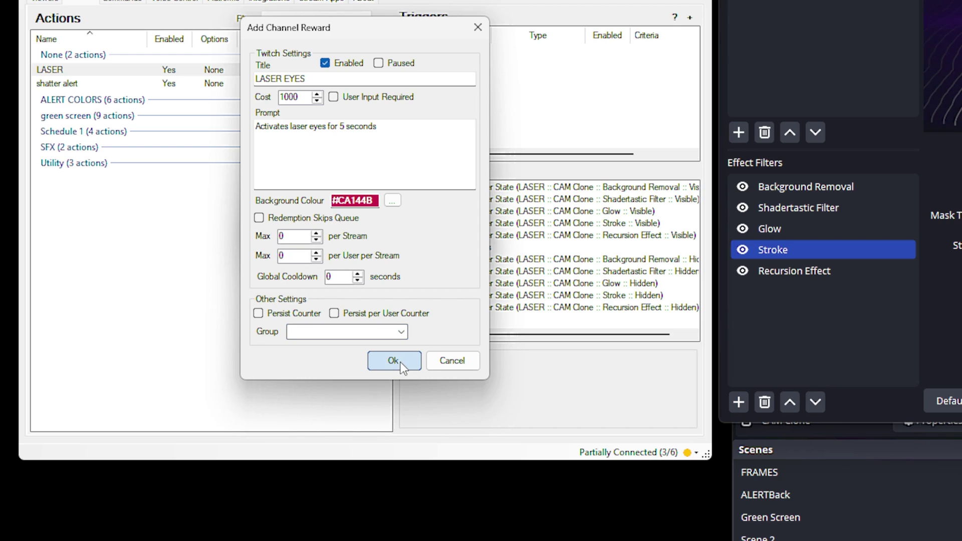
pyautogui.click(401, 361)
pyautogui.click(389, 224)
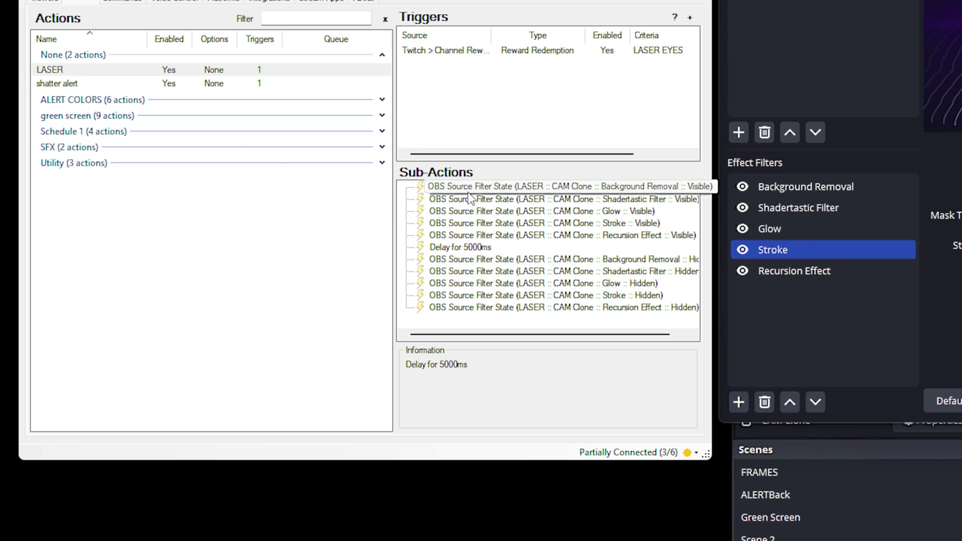
# Review the LASER action's 5-second delay step and LASER EYES reward trigger.
pyautogui.click(460, 249)
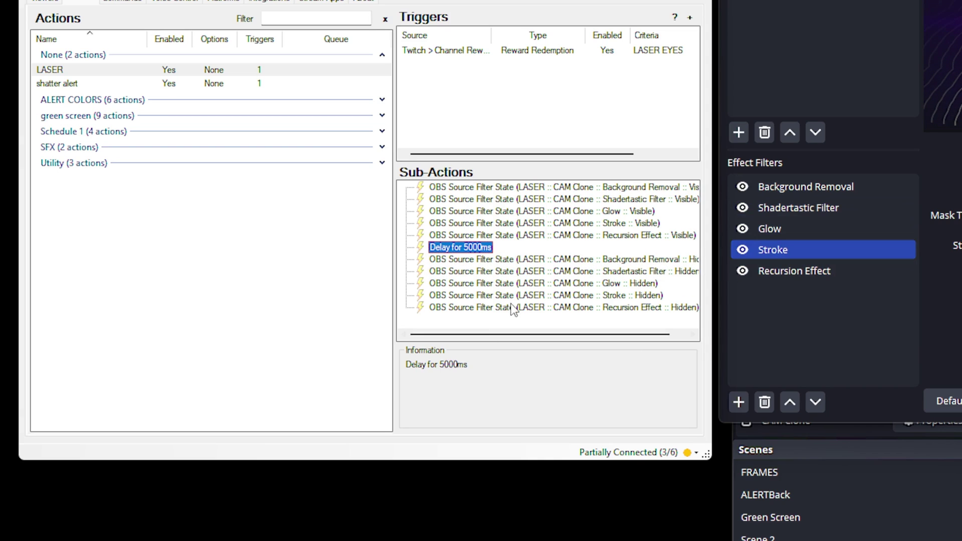
pyautogui.click(473, 53)
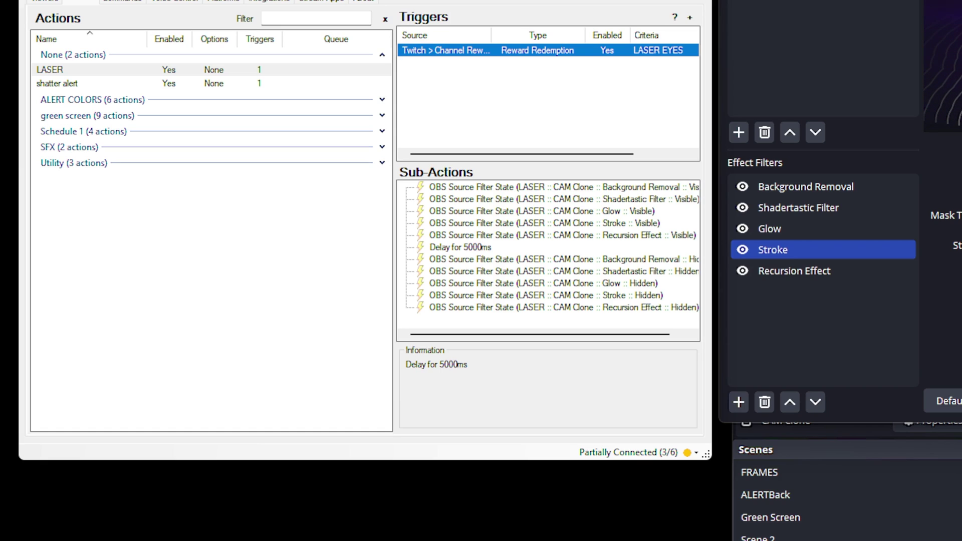
# Hide Recursion Effect, Stroke, Glow, Shadertastic Filter and Background Removal on CAM Clone.
pyautogui.click(743, 272)
pyautogui.click(744, 250)
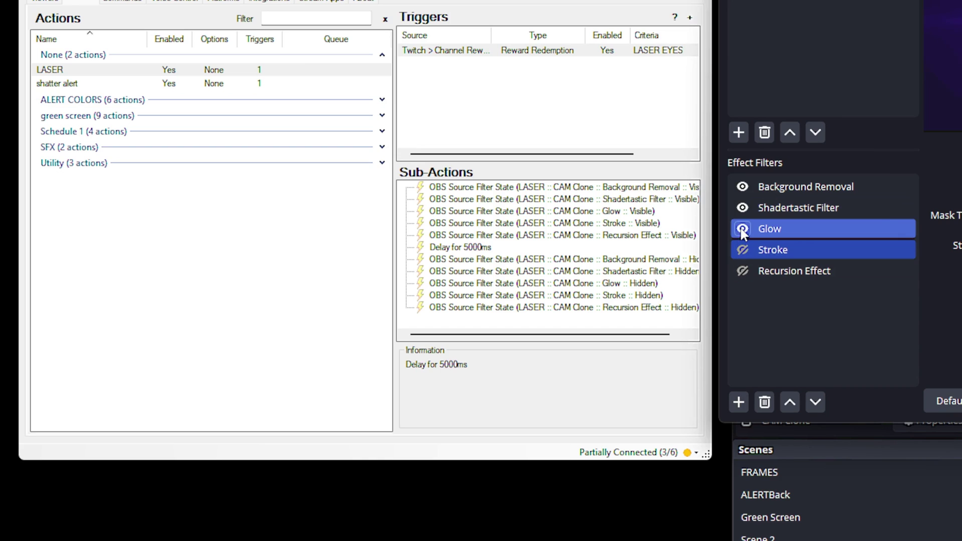
pyautogui.click(743, 229)
pyautogui.click(743, 207)
pyautogui.click(745, 188)
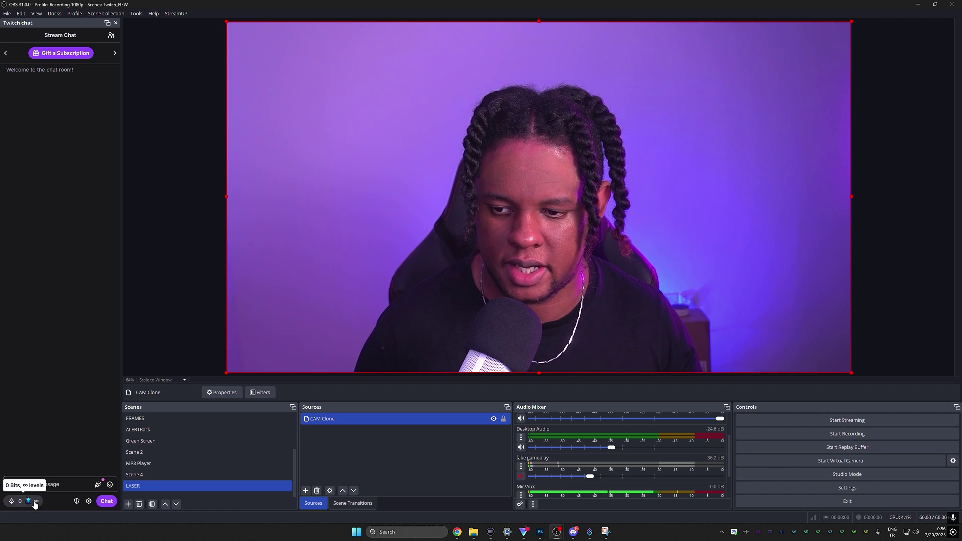
# Redeem the LASER EYES reward from the chat dock's Power-ups & Rewards list.
pyautogui.click(25, 499)
pyautogui.click(63, 475)
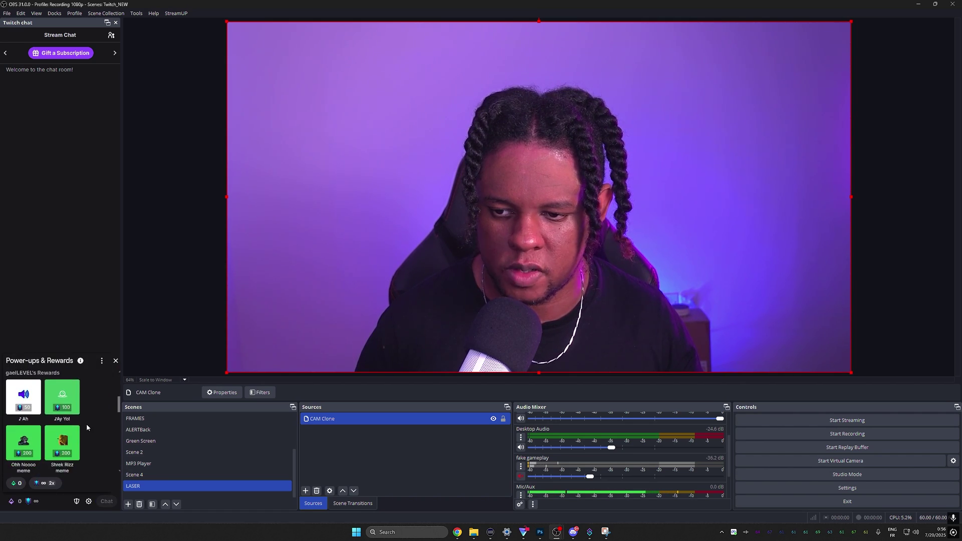
pyautogui.scroll(-3, 87, 424)
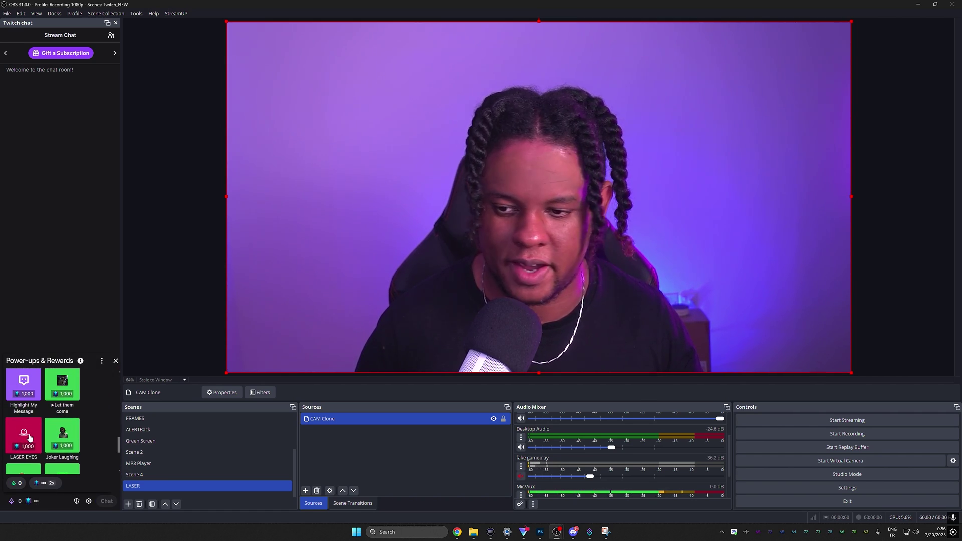
pyautogui.click(29, 437)
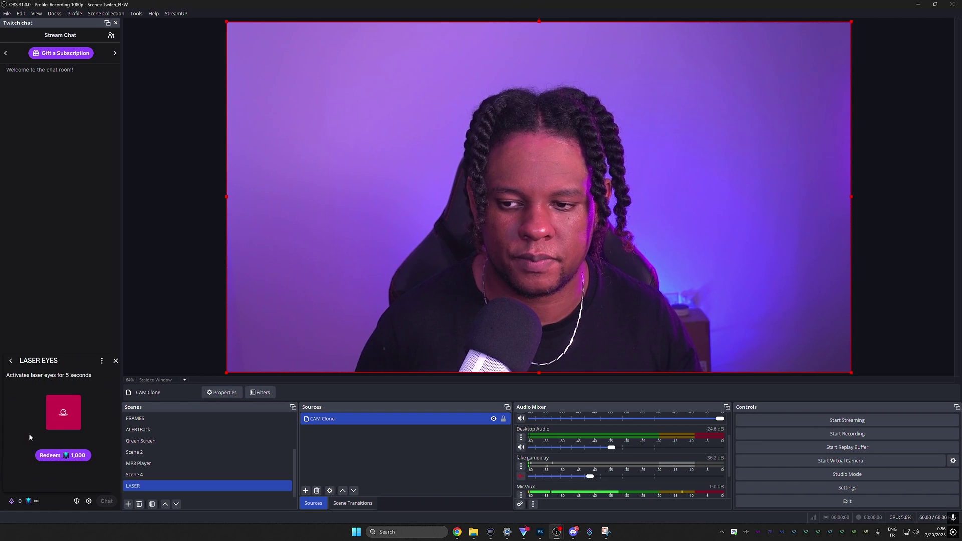
pyautogui.click(67, 456)
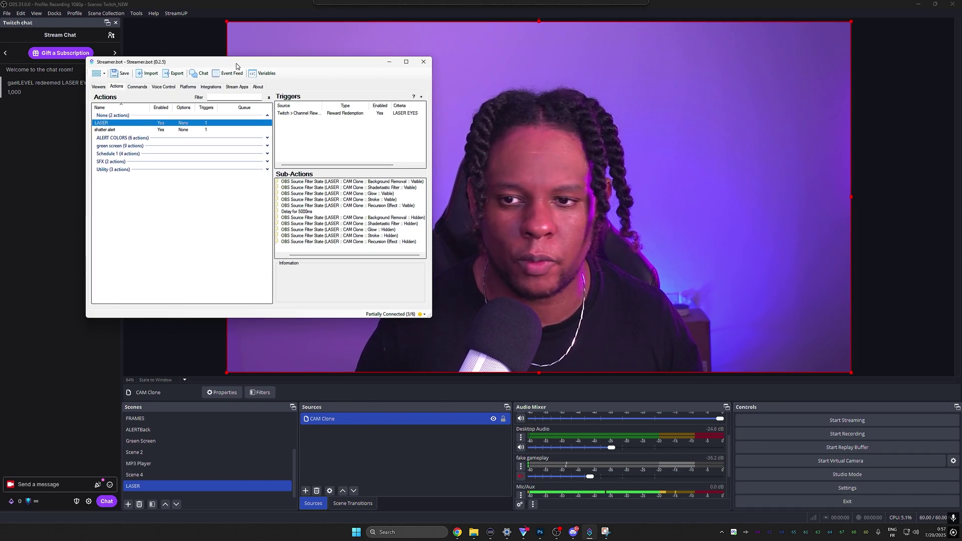
# Peek at the Background Removal step settings and the Import window, closing both unchanged.
pyautogui.moveTo(236, 66); pyautogui.dragTo(234, 66)
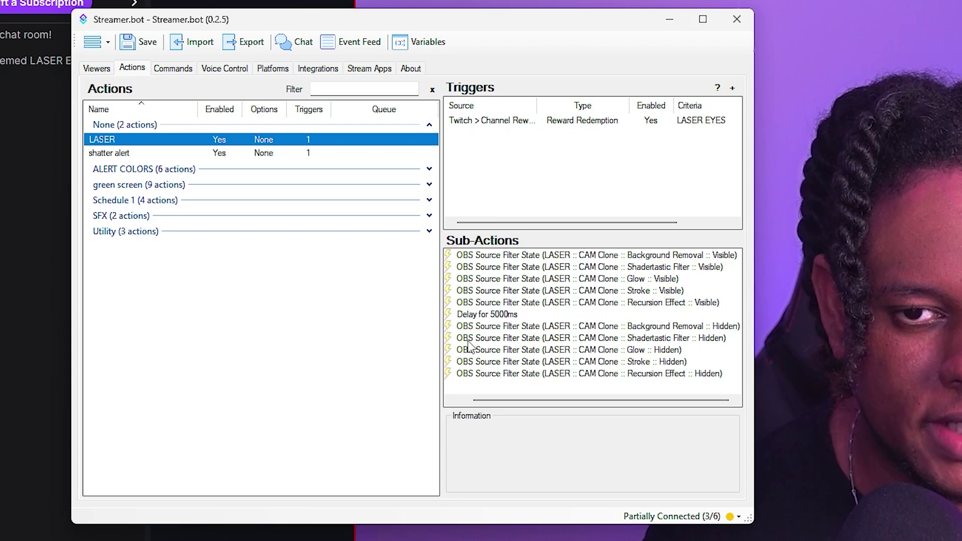
pyautogui.doubleClick(565, 256)
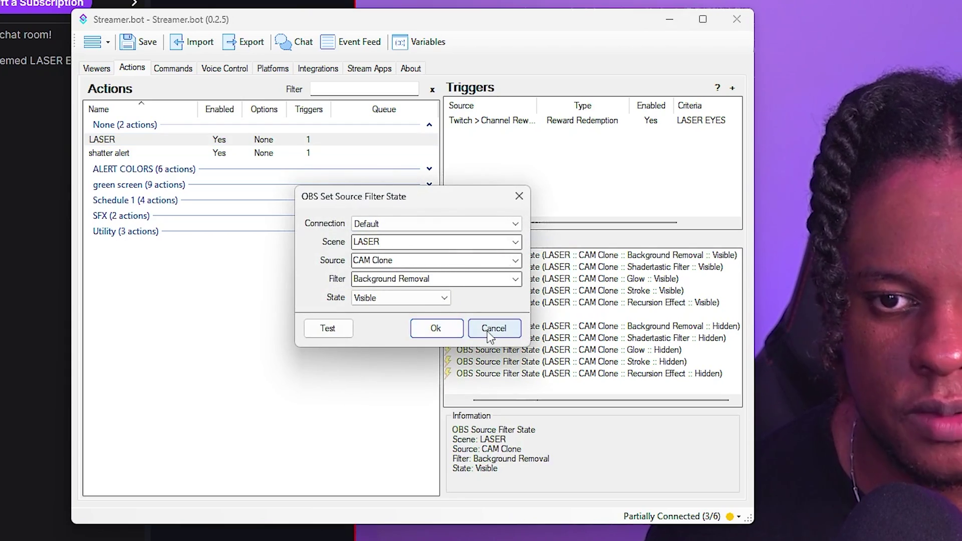
pyautogui.click(489, 332)
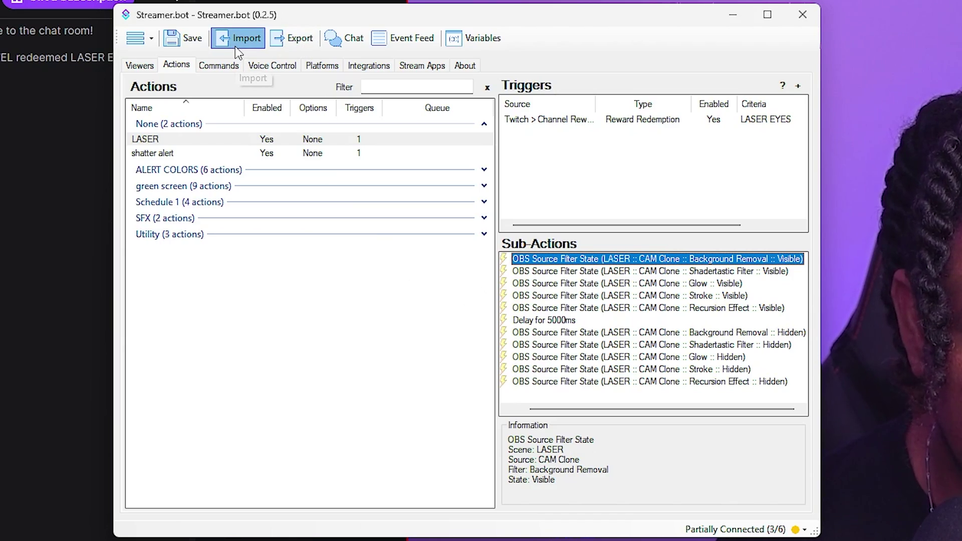
pyautogui.click(235, 46)
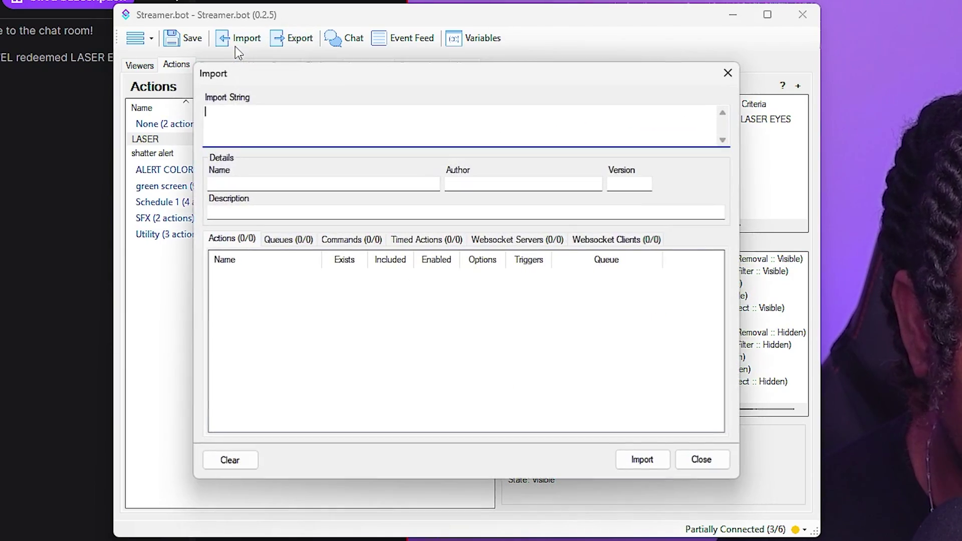
pyautogui.click(228, 117)
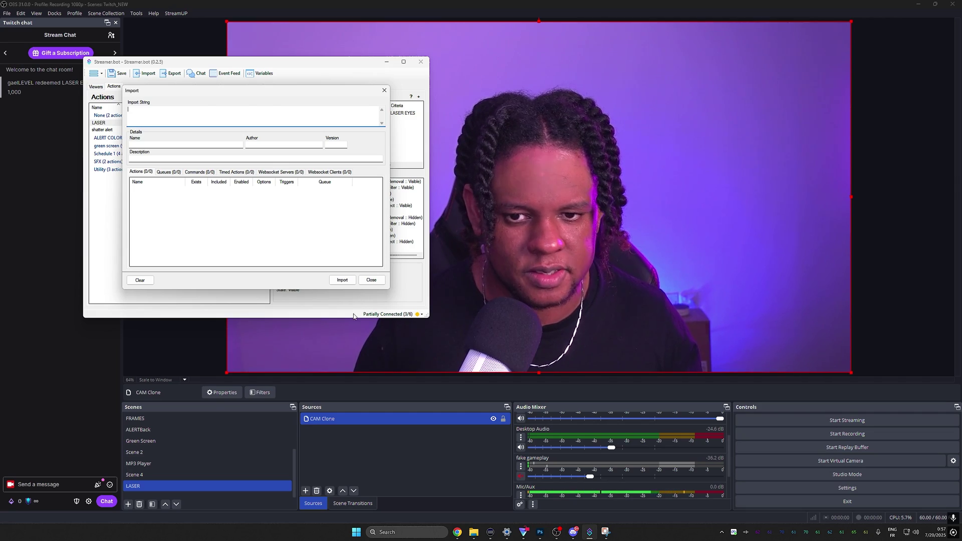
pyautogui.click(372, 280)
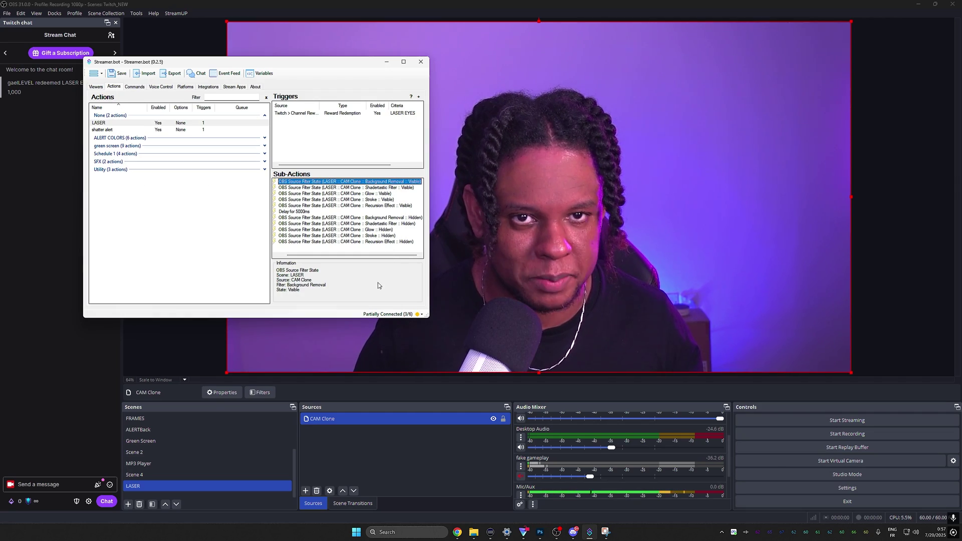
# Add the LASER action to the export and save it as the LASER EYES file.
pyautogui.click(102, 123)
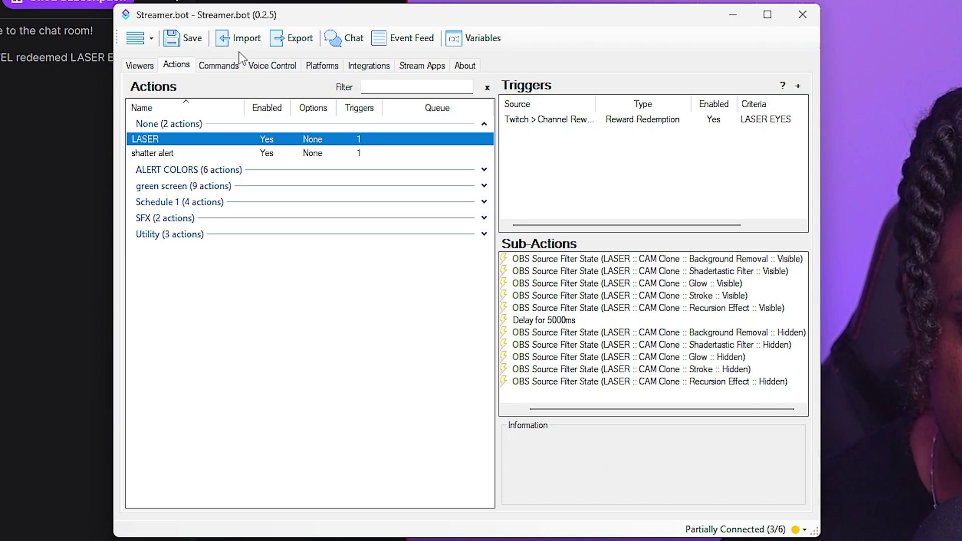
pyautogui.click(285, 39)
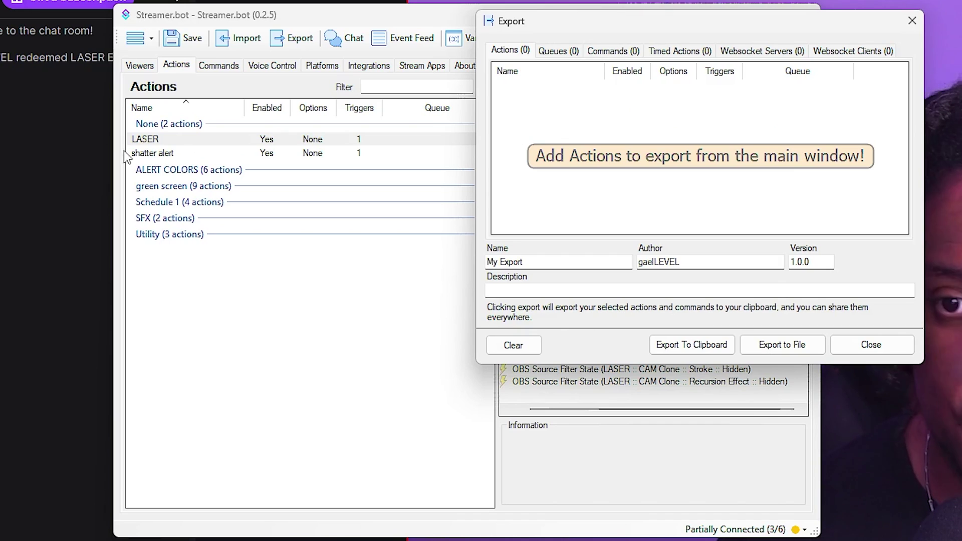
pyautogui.rightClick(162, 144)
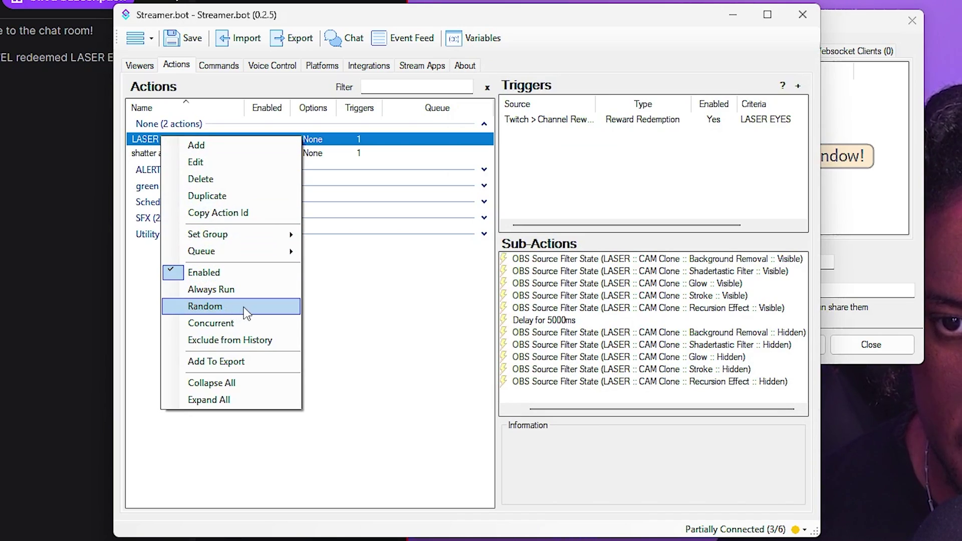
pyautogui.click(256, 362)
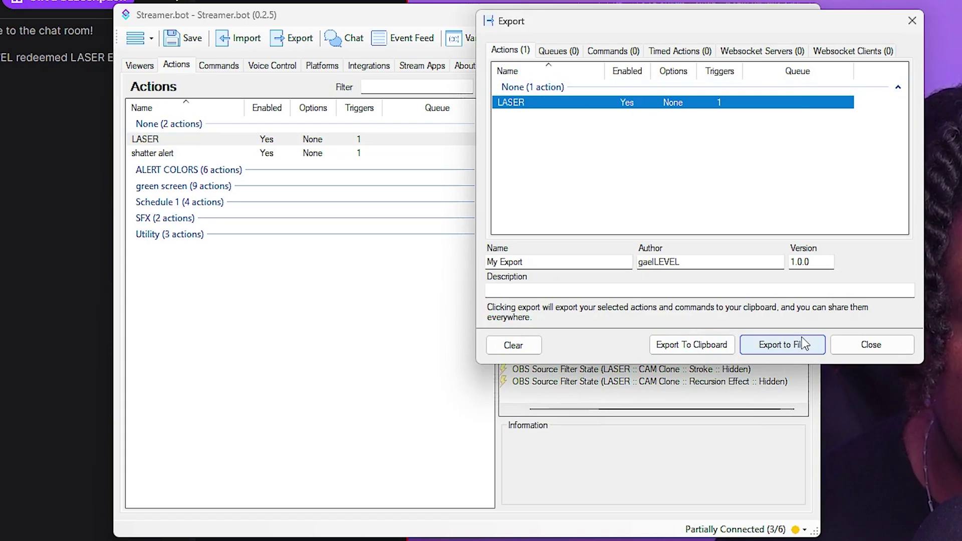
pyautogui.click(803, 344)
pyautogui.write('LASER EYES')
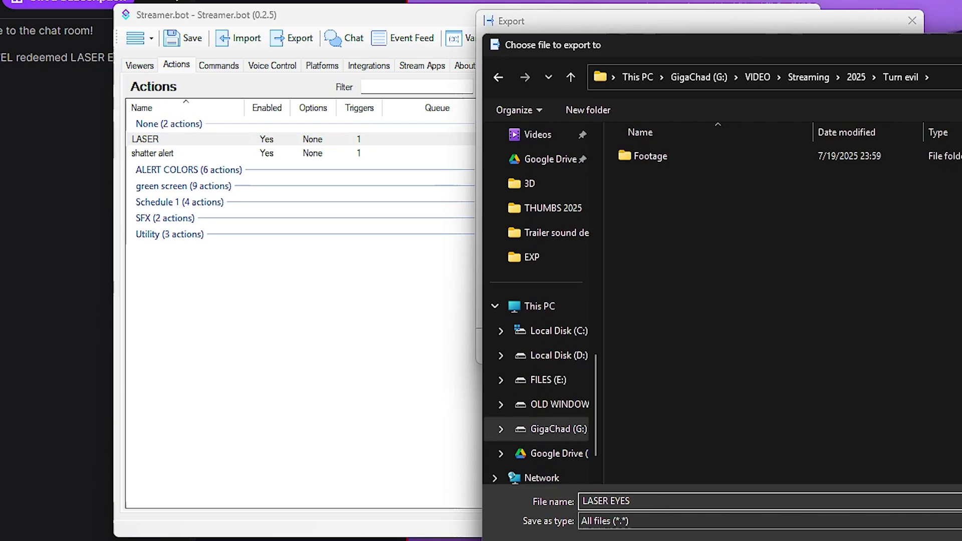
pyautogui.press('Return')
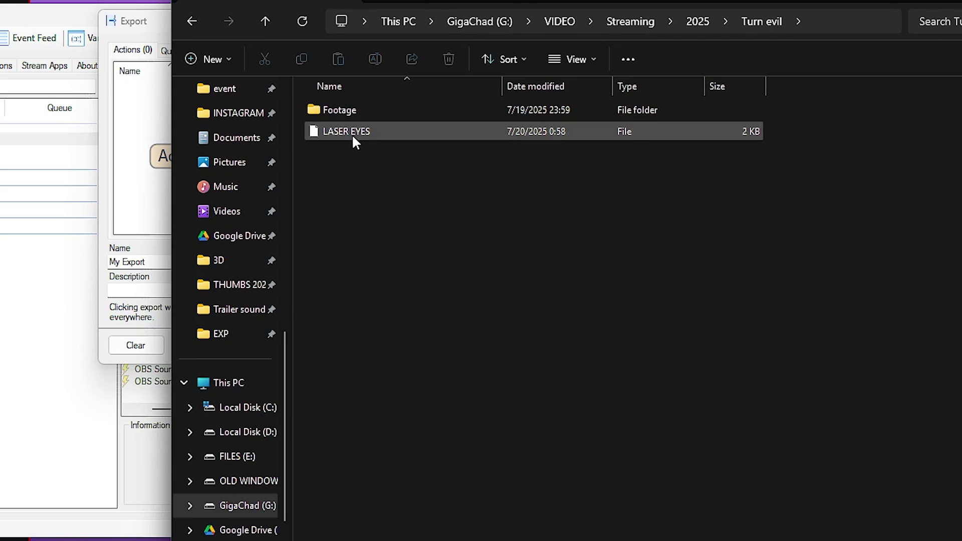
# Open the LASER EYES file with Notepad, just this once.
pyautogui.rightClick(358, 131)
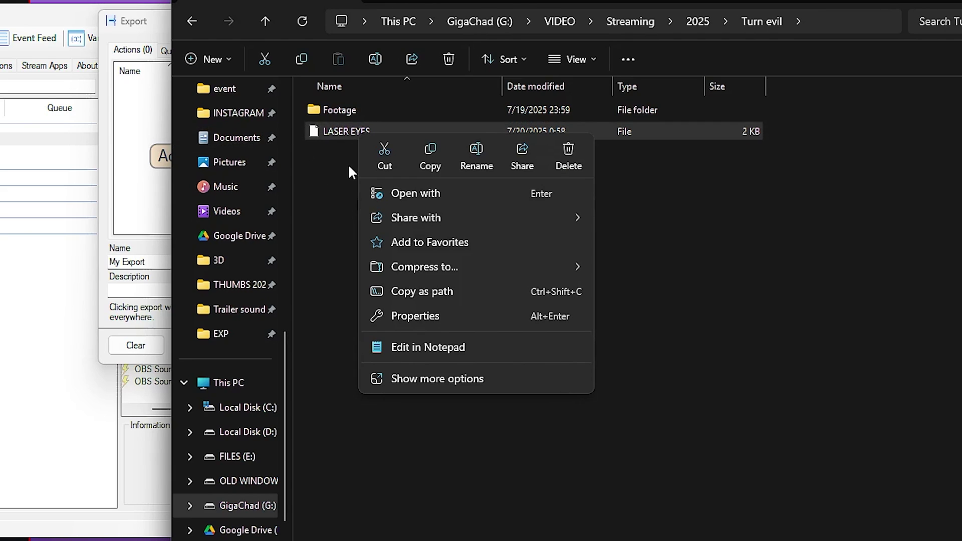
pyautogui.click(430, 196)
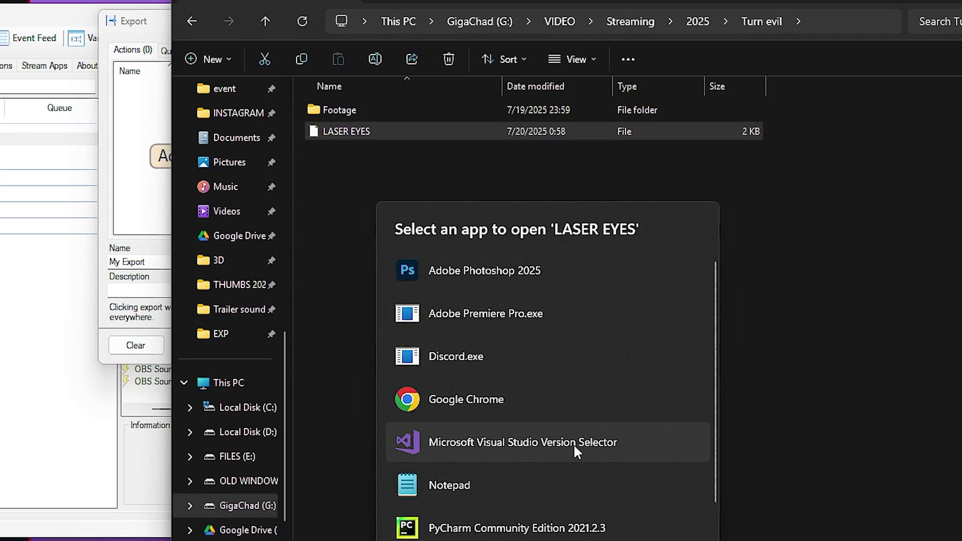
pyautogui.scroll(-1, 477, 429)
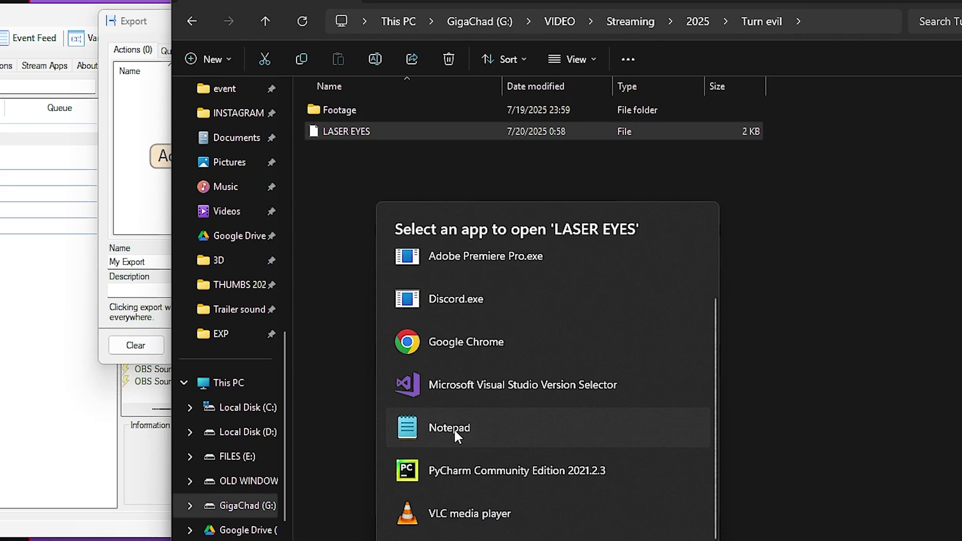
pyautogui.click(454, 428)
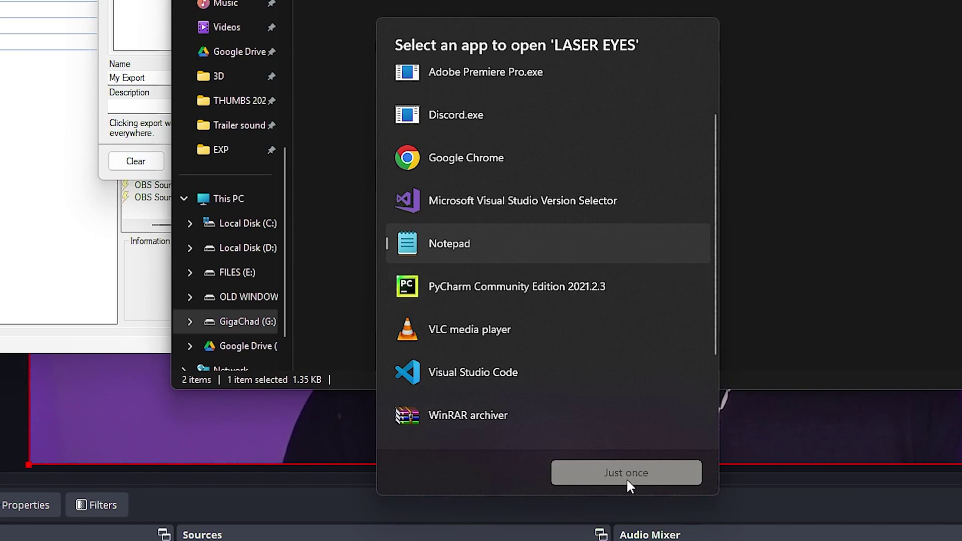
pyautogui.click(626, 474)
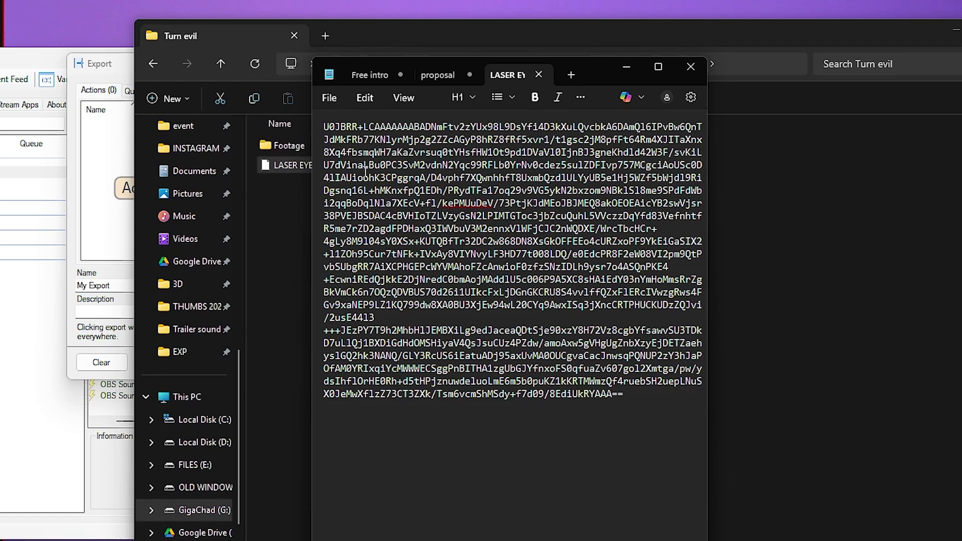
# Select and copy the whole encoded export string, then bring Streamer.bot forward.
pyautogui.moveTo(662, 447); pyautogui.dragTo(325, 122)
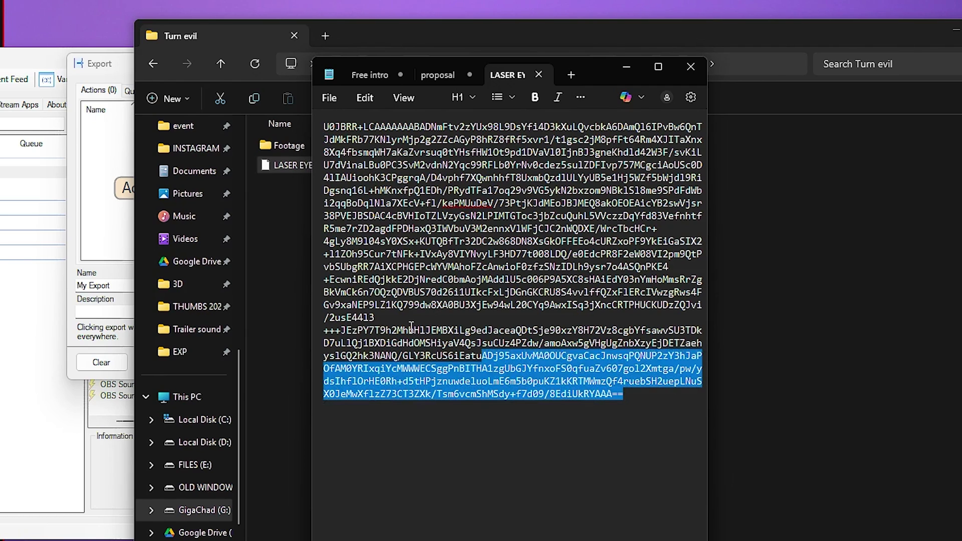
pyautogui.rightClick(481, 200)
pyautogui.click(501, 275)
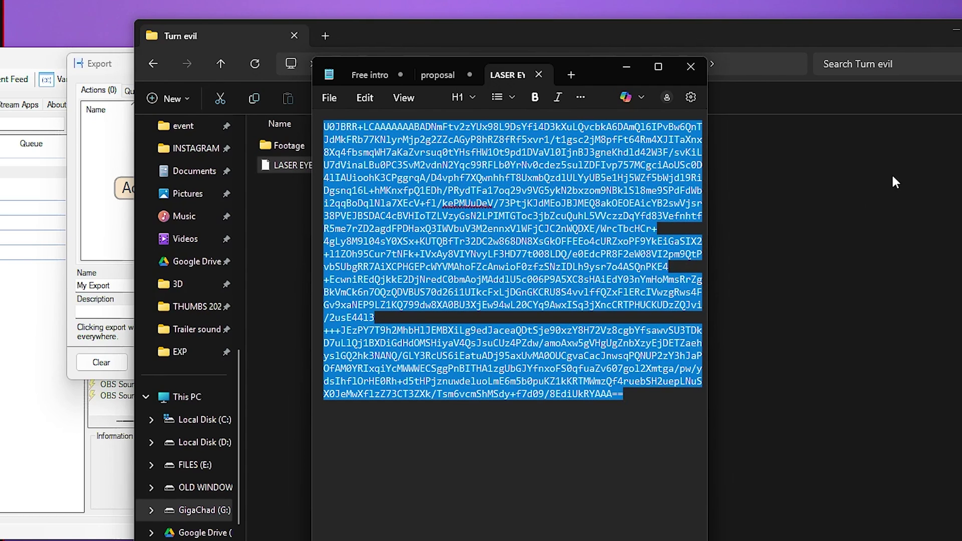
pyautogui.moveTo(24, 61)
pyautogui.mouseDown()
pyautogui.moveTo(539, 47)
pyautogui.moveTo(488, 68)
pyautogui.mouseUp()
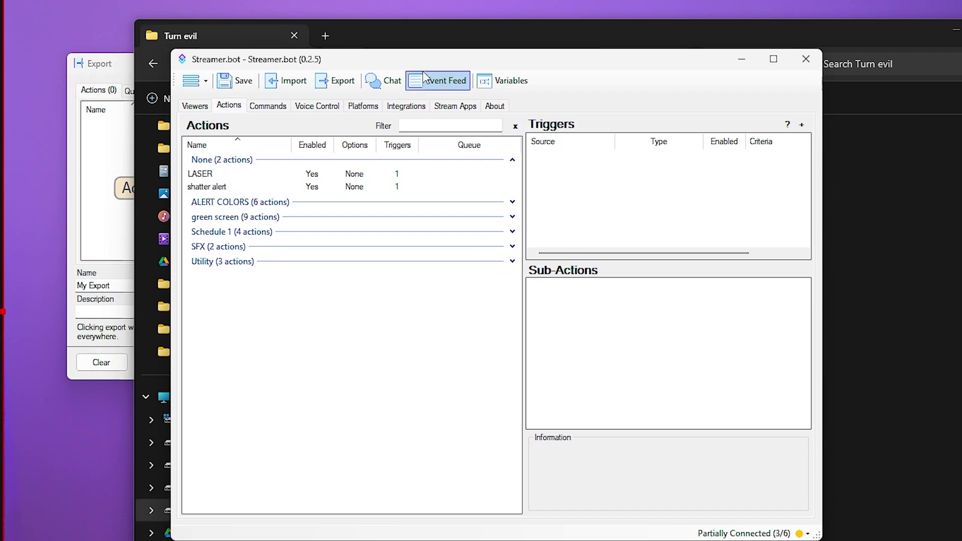
# Paste the export string into Import and overwrite the existing LASER action.
pyautogui.click(296, 84)
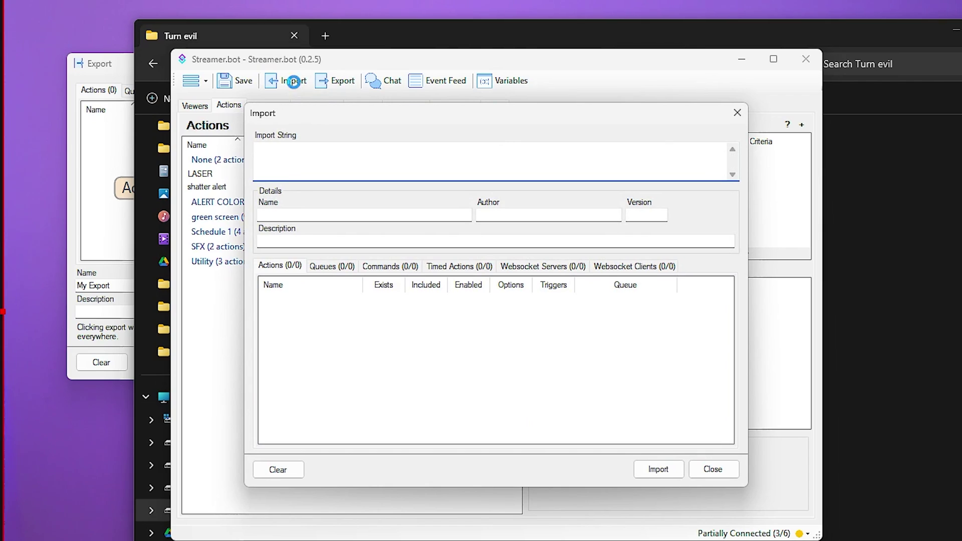
pyautogui.hotkey('ctrl', 'v')
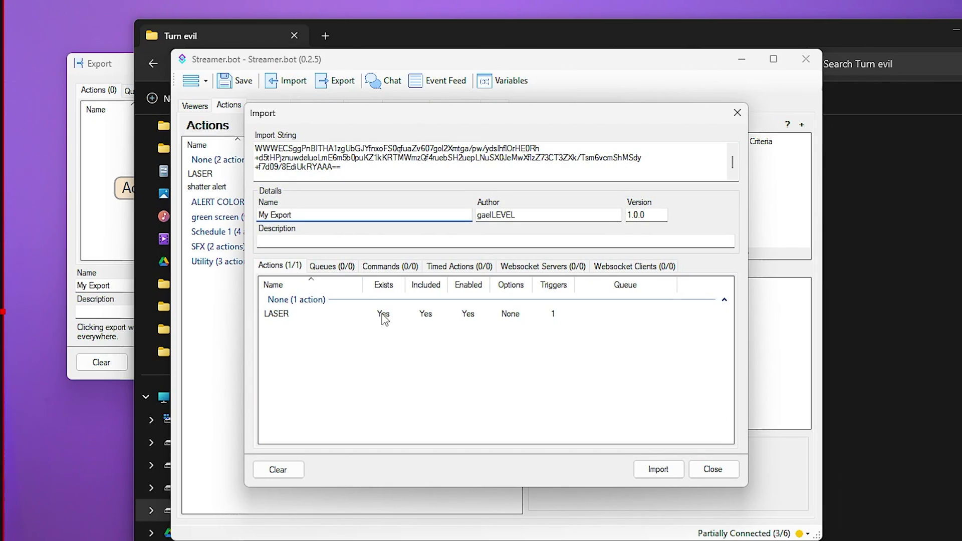
pyautogui.click(382, 319)
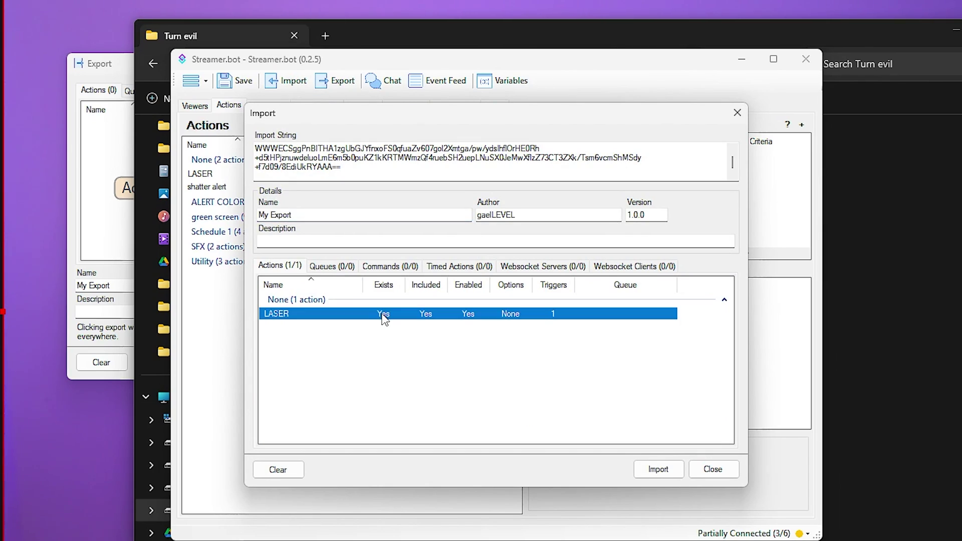
pyautogui.click(659, 470)
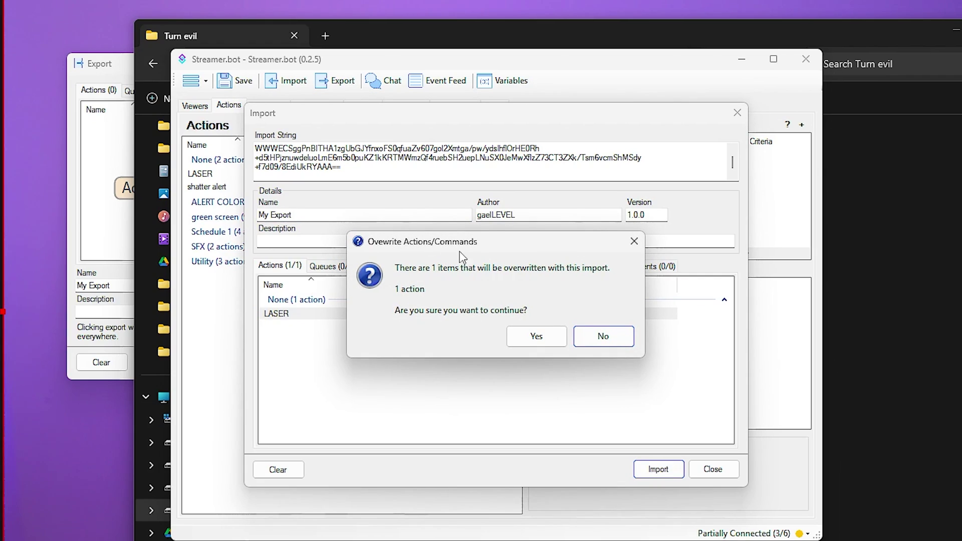
pyautogui.click(534, 337)
# Select the imported LASER action in the ungrouped list to inspect it.
pyautogui.click(222, 159)
pyautogui.click(215, 175)
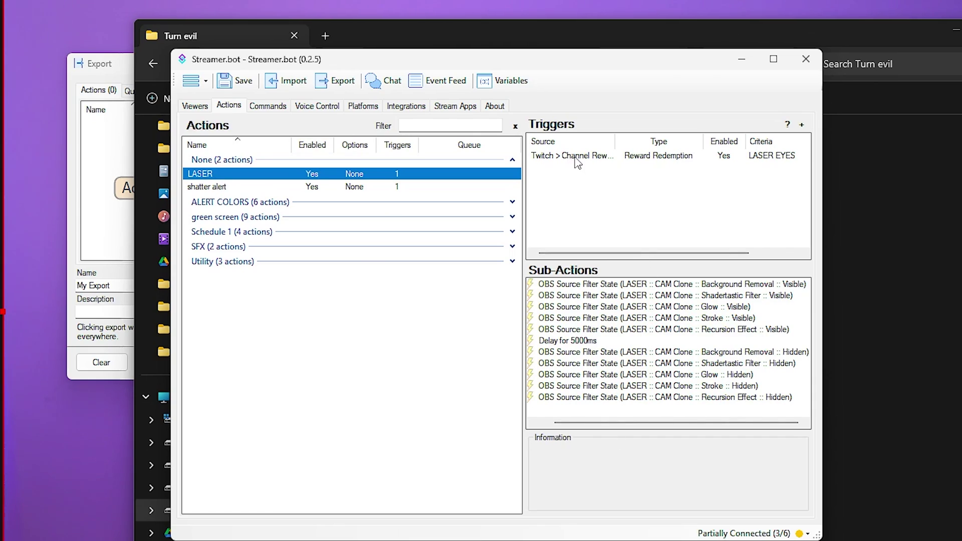
pyautogui.doubleClick(576, 157)
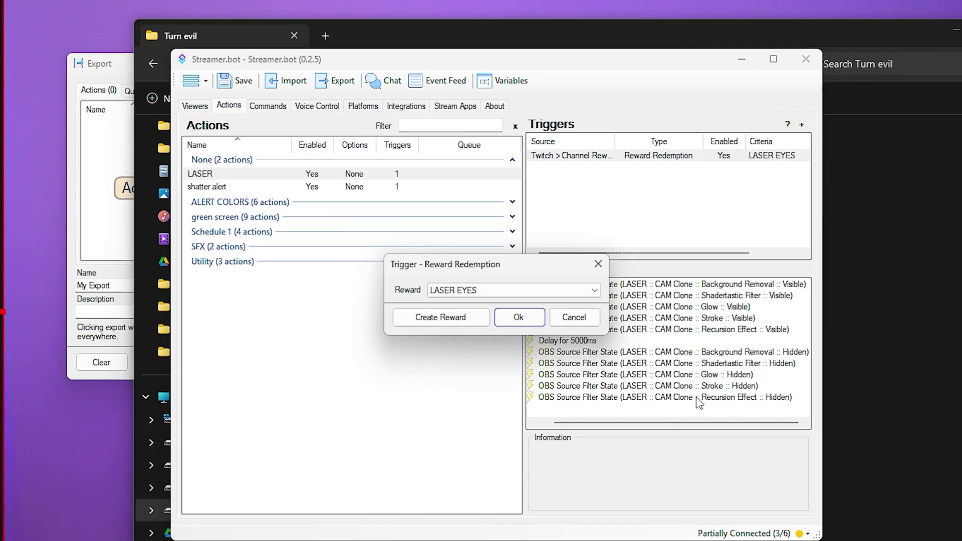
pyautogui.press('Return')
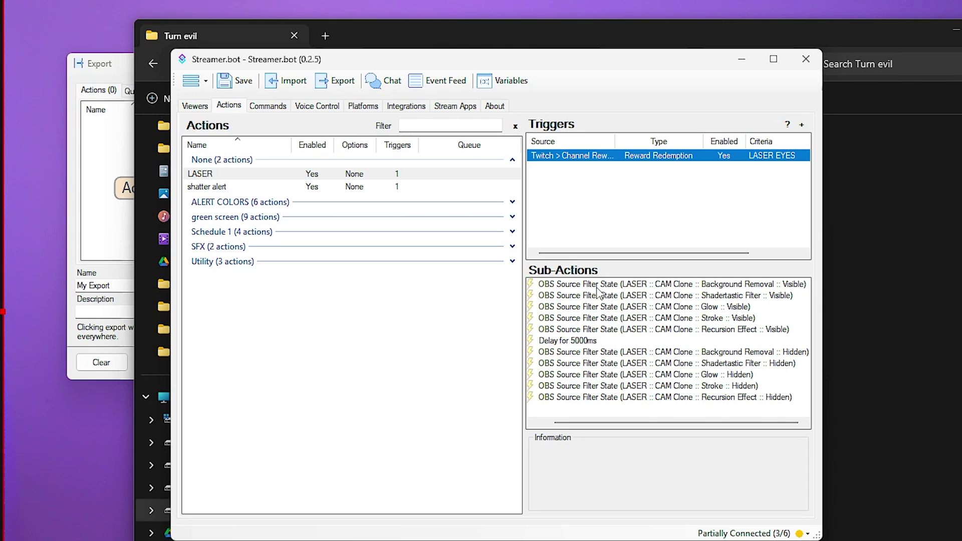
pyautogui.doubleClick(597, 287)
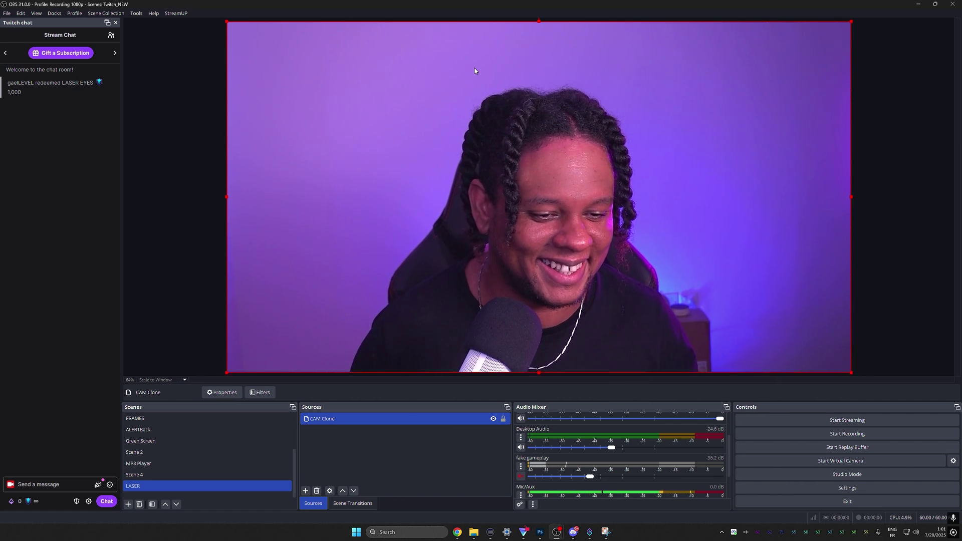
# Redeem the 1,000-point LASER EYES reward from the chat dock's rewards list.
pyautogui.click(11, 501)
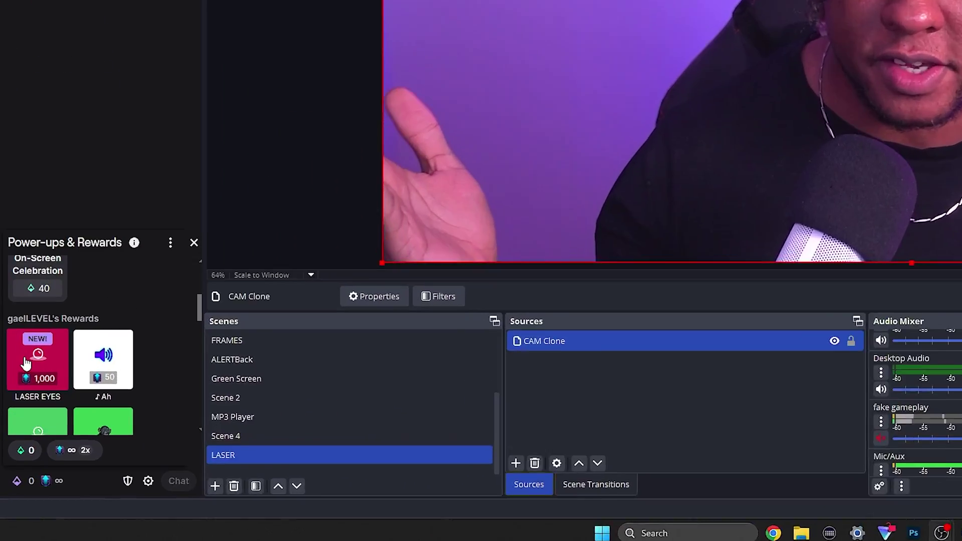
pyautogui.click(17, 432)
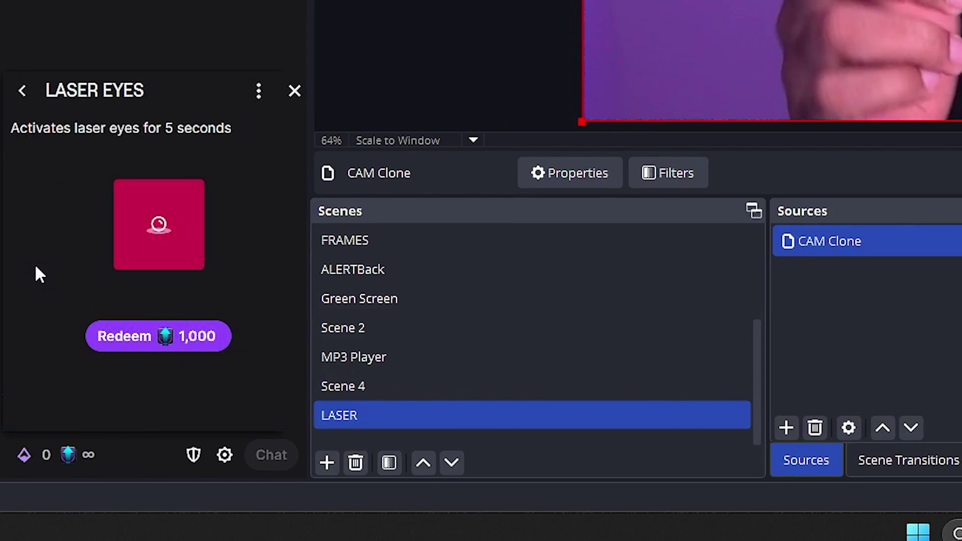
pyautogui.click(156, 347)
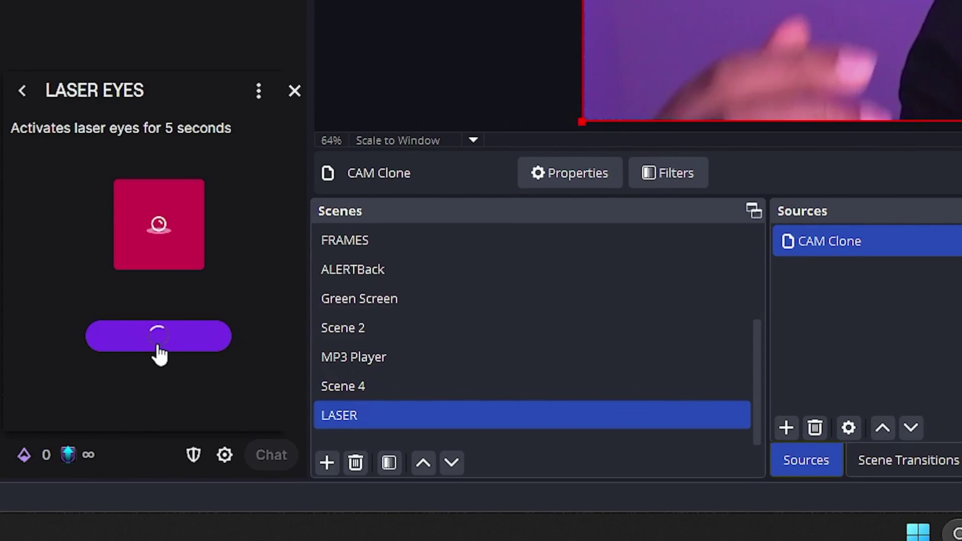